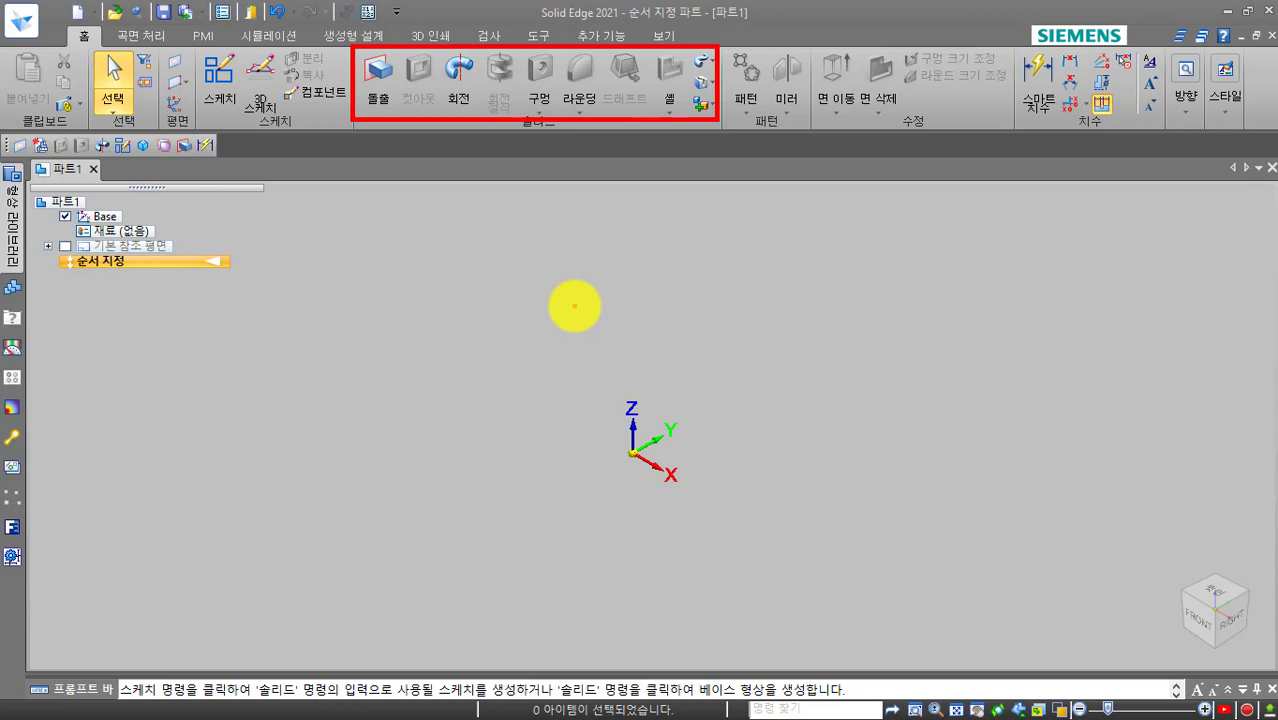
Start an Extrude with a coincident-plane sketch on the front XZ plane of the base coordinate system.
{"action": "left_click", "coordinate": [370, 99]}
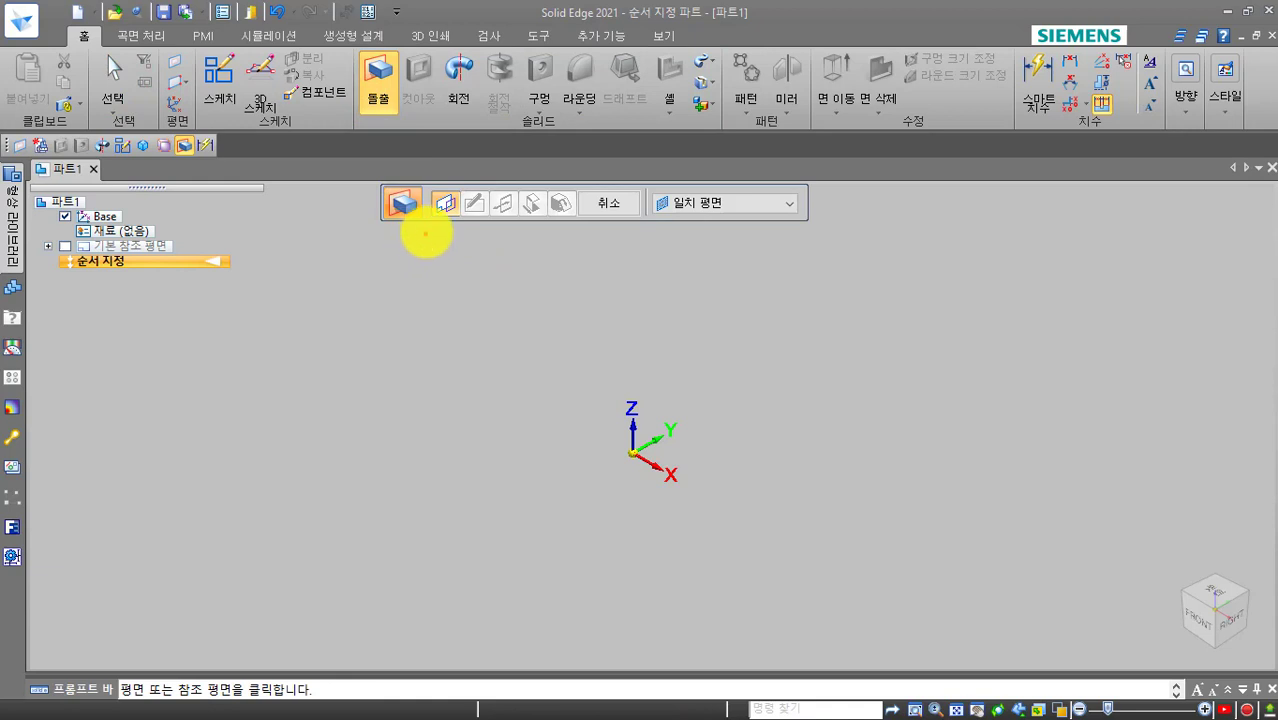
{"action": "left_click_drag", "start_coordinate": [422, 188], "coordinate": [547, 223]}
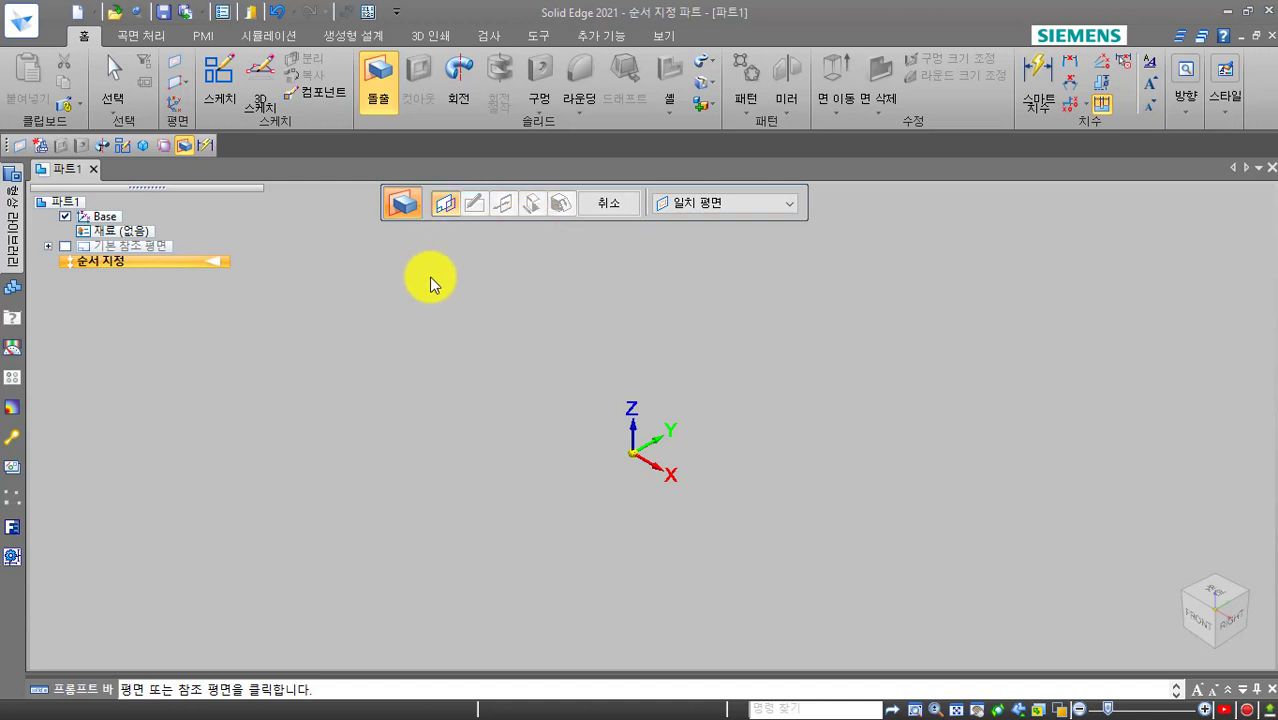
{"action": "left_click", "coordinate": [673, 205]}
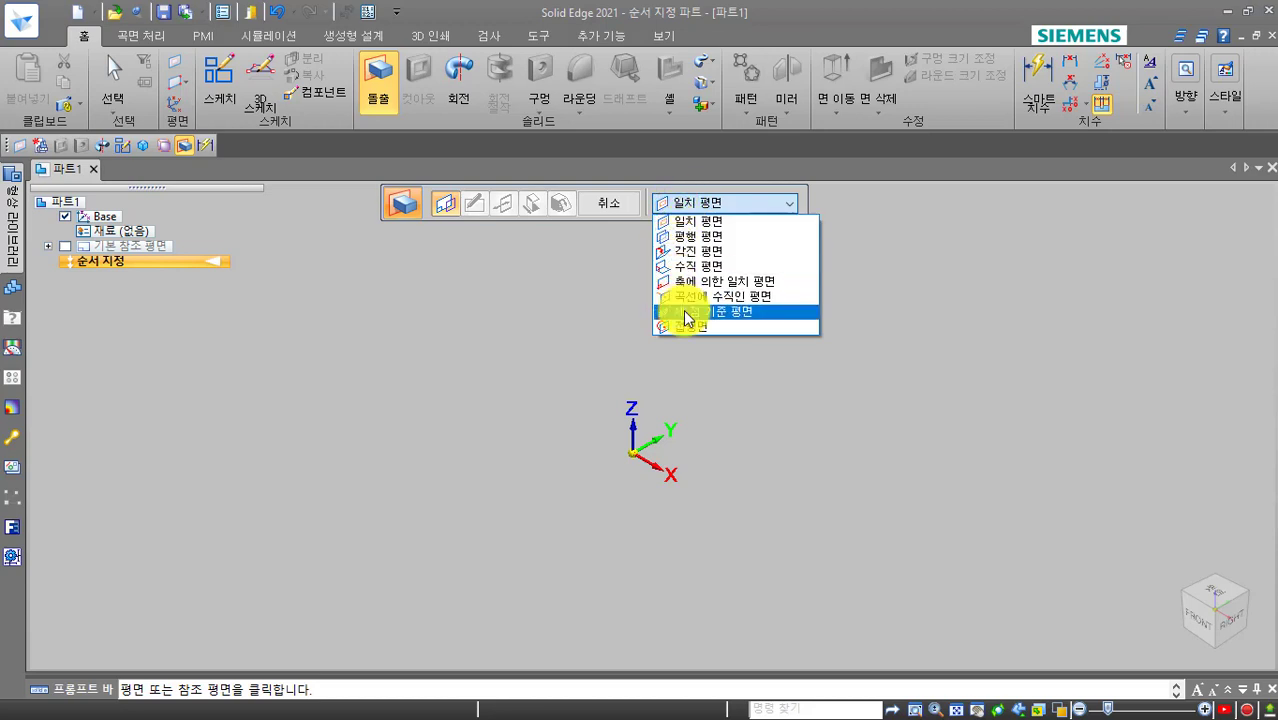
{"action": "left_click", "coordinate": [698, 219]}
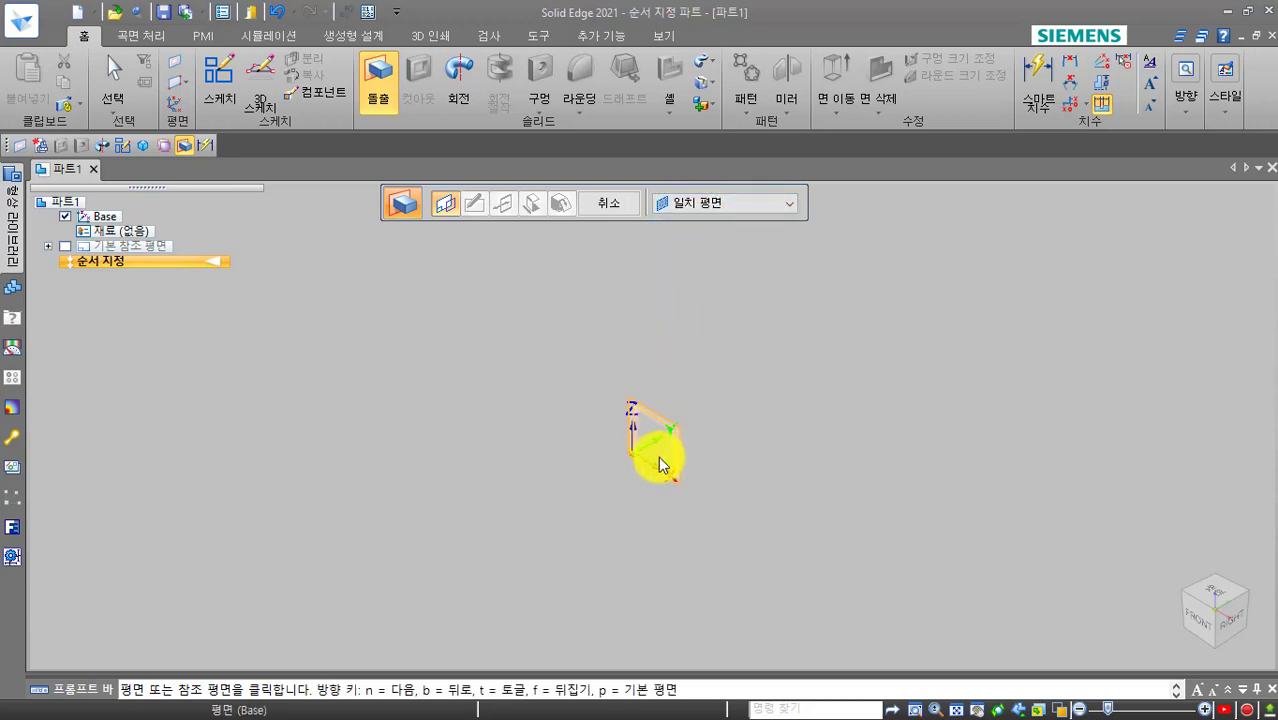
{"action": "left_click", "coordinate": [658, 456]}
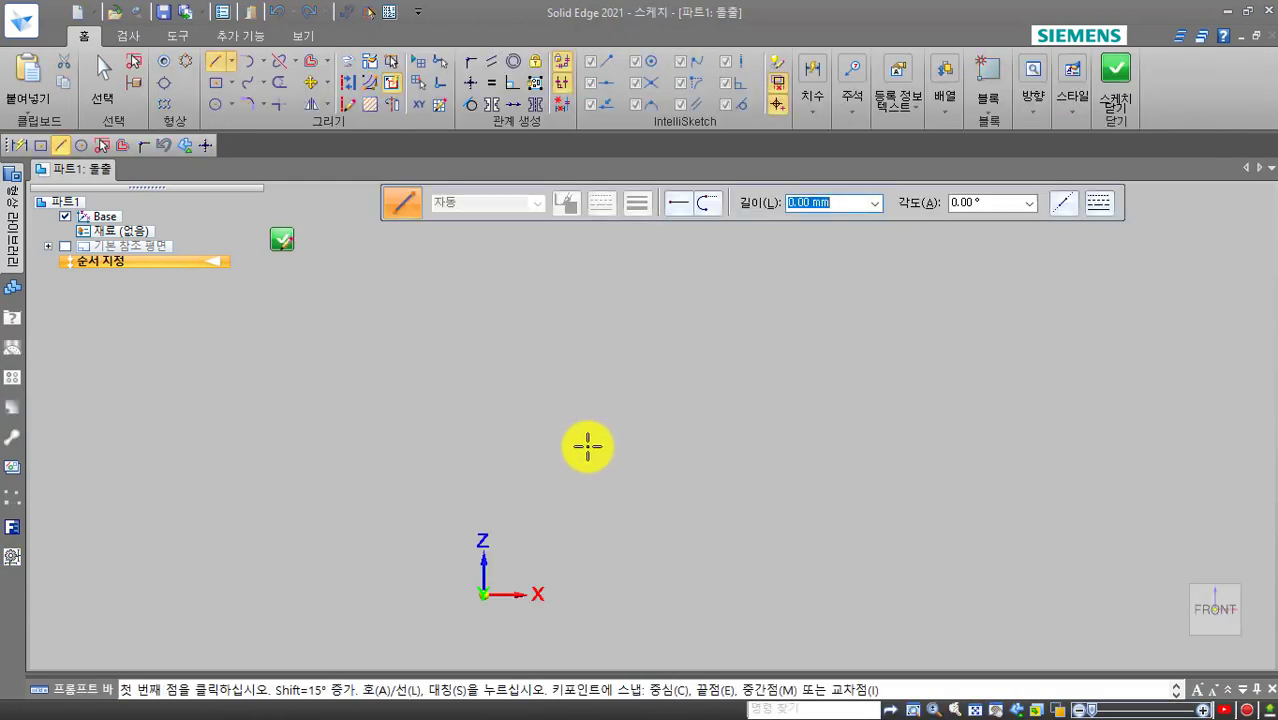
Draw a rectangle by center at the origin, about 29 mm wide and 23 mm high.
{"action": "middle_click_drag", "start_coordinate": [560, 433], "coordinate": [628, 337], "text": "shift"}
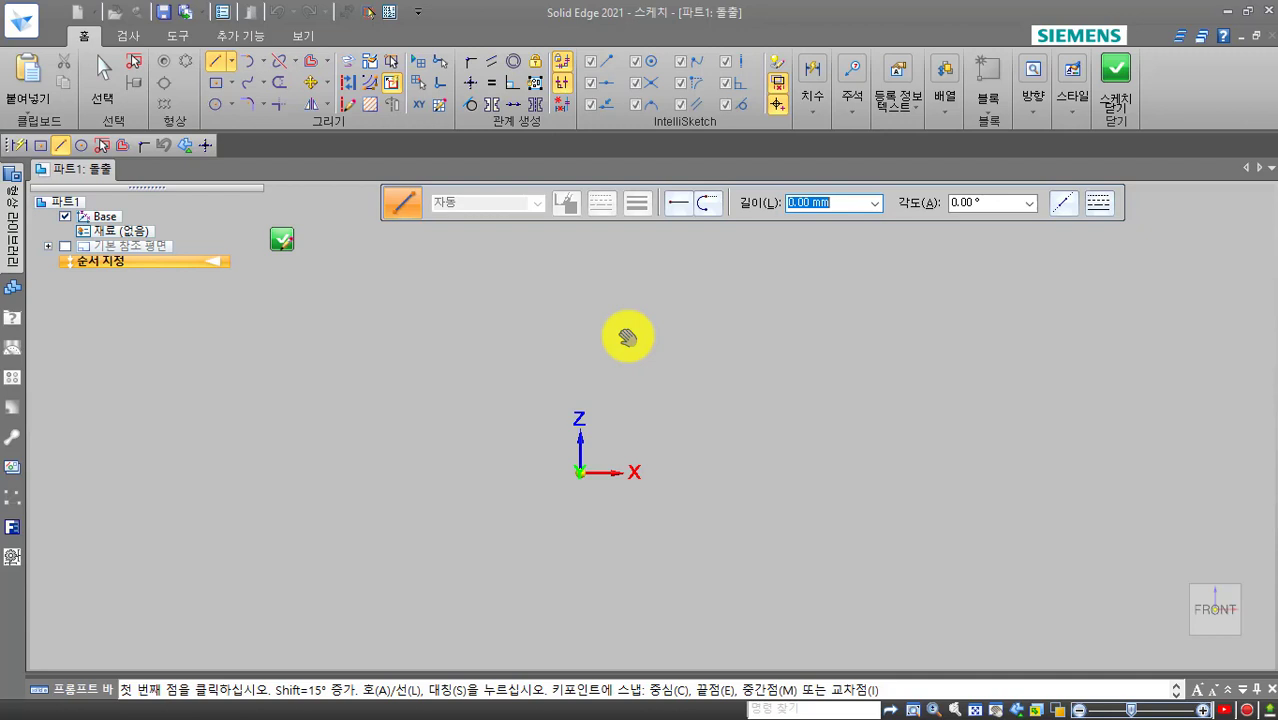
{"action": "left_click", "coordinate": [222, 84]}
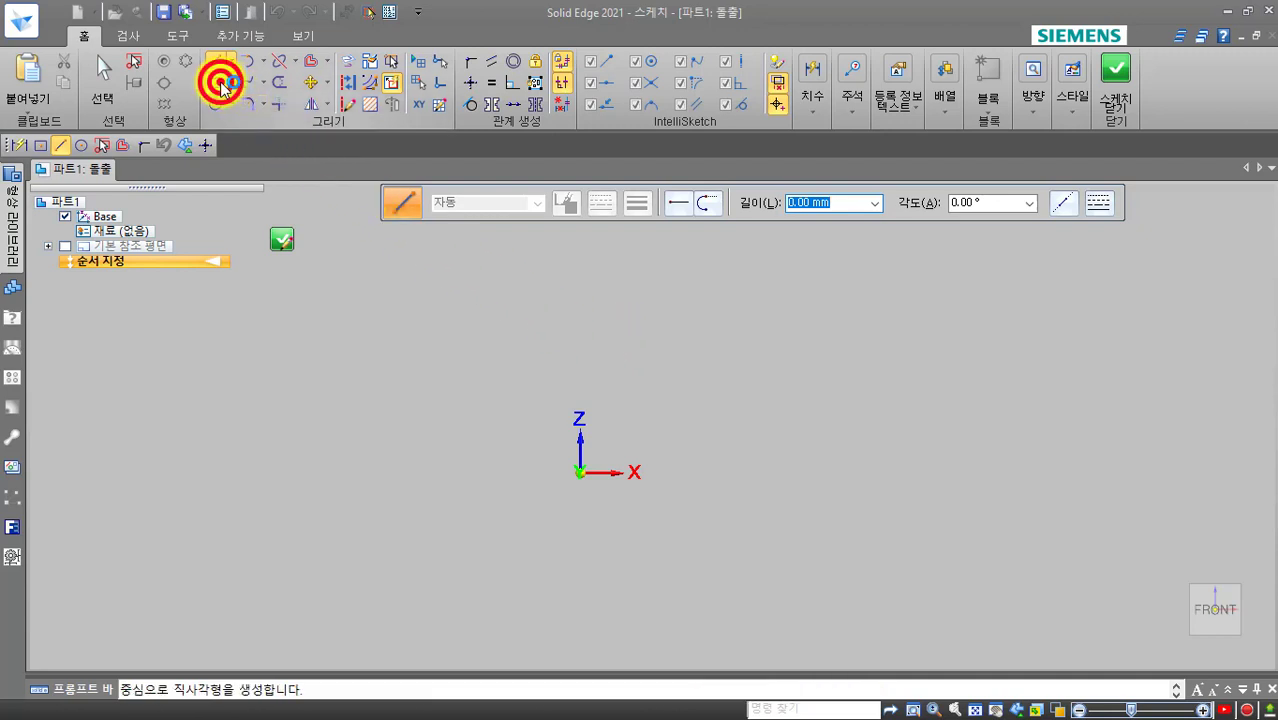
{"action": "left_click", "coordinate": [579, 472]}
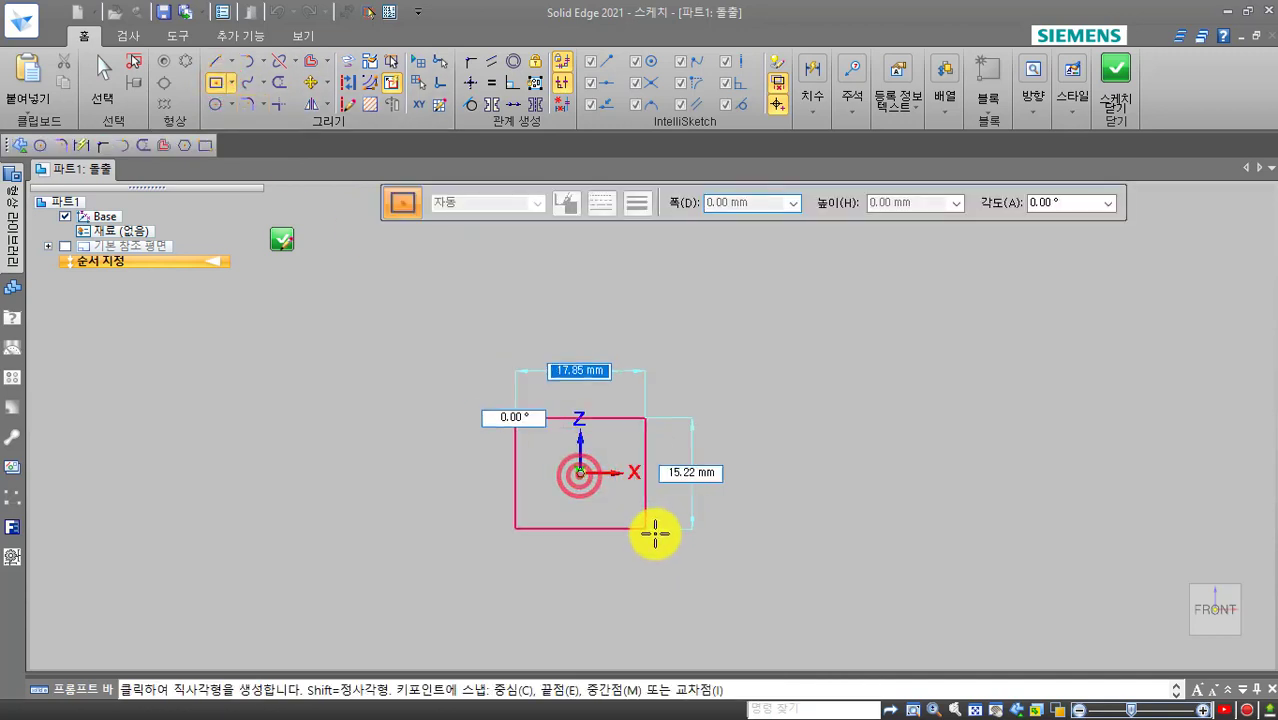
{"action": "left_click", "coordinate": [686, 549]}
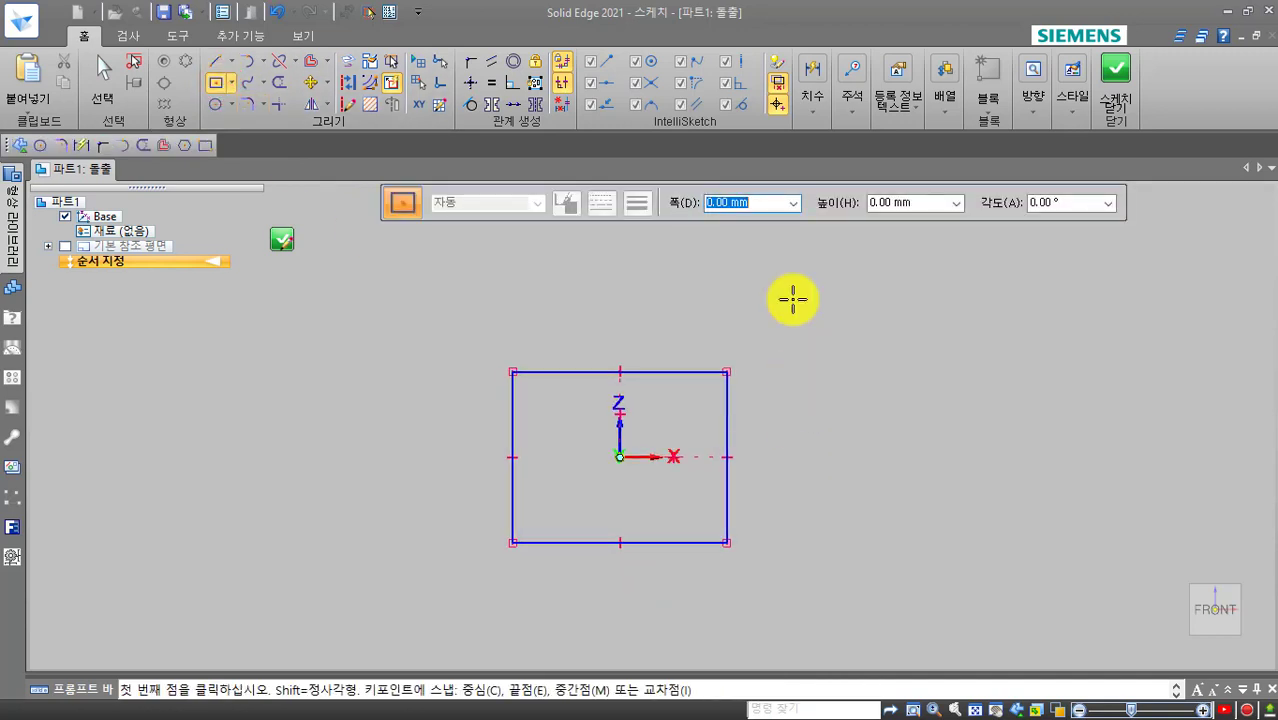
Add a Smart Dimension to the rectangle's upper edge and set the width to 100 mm.
{"action": "left_click", "coordinate": [810, 105]}
{"action": "left_click", "coordinate": [810, 162]}
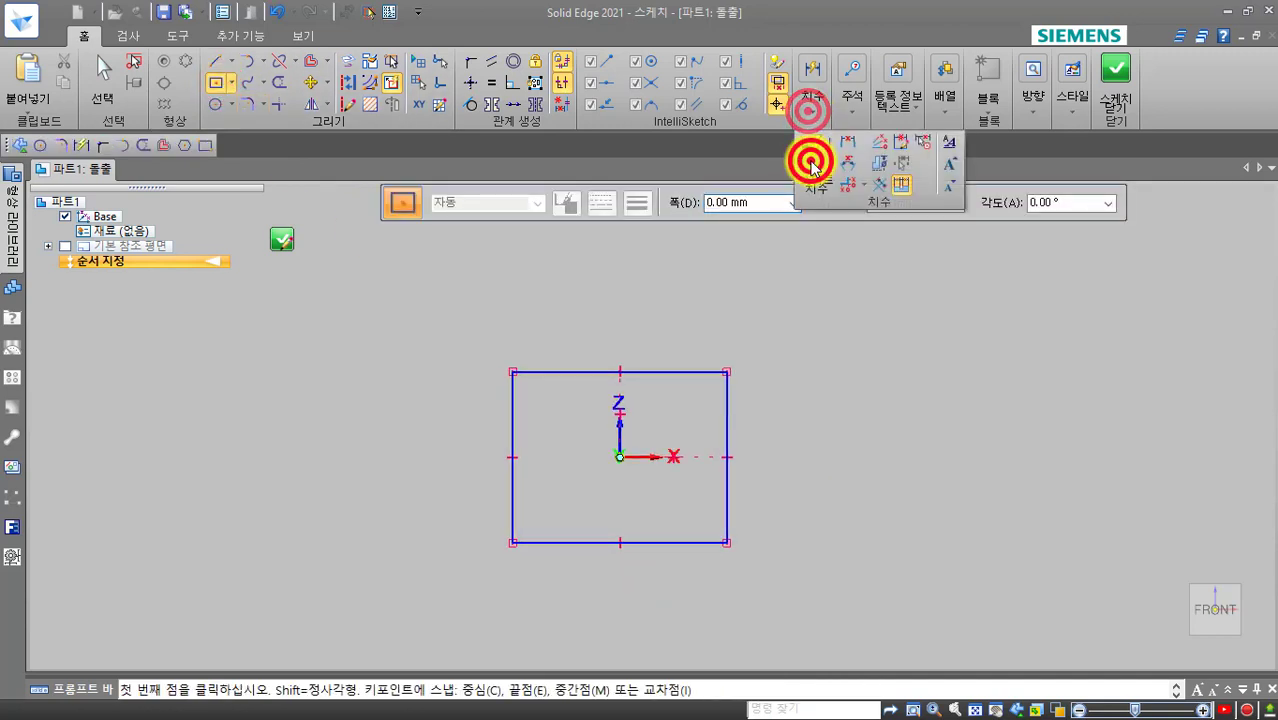
{"action": "left_click", "coordinate": [639, 371]}
{"action": "left_click", "coordinate": [640, 329]}
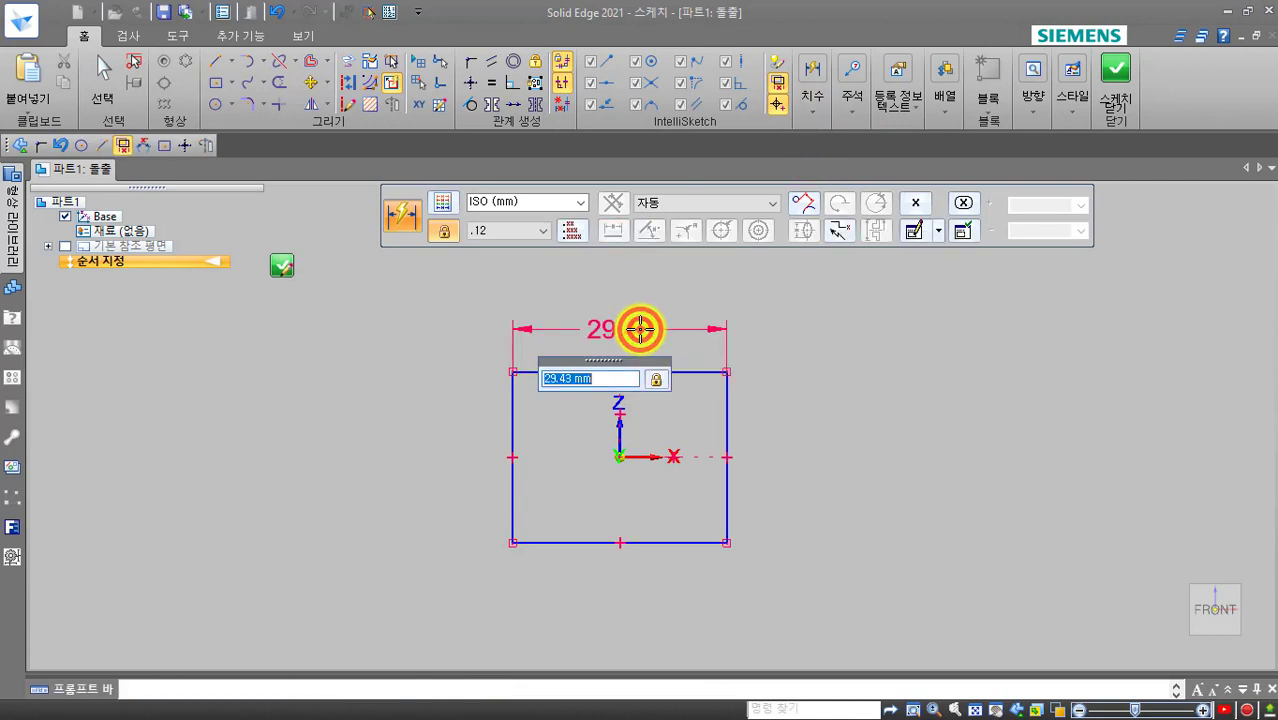
{"action": "type", "text": "100"}
{"action": "key", "text": "Return"}
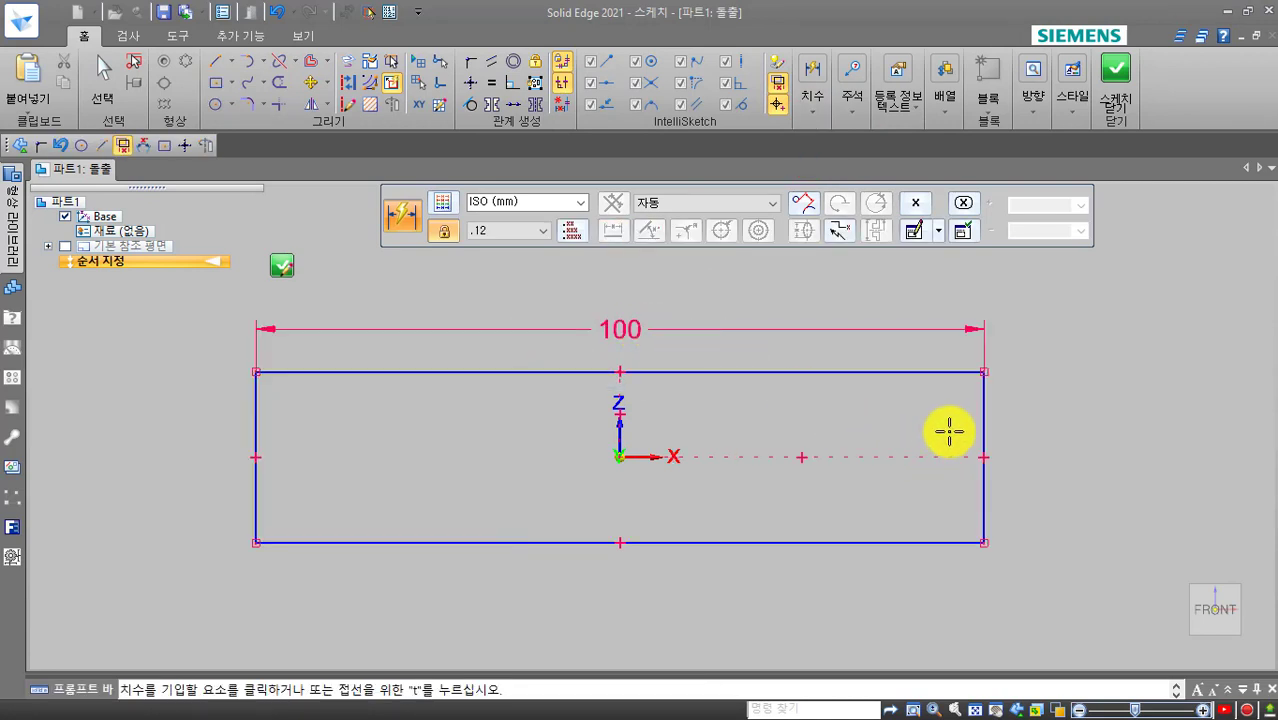
Dimension the rectangle's vertical edge and set the height to 100 mm.
{"action": "left_click", "coordinate": [981, 415]}
{"action": "left_click", "coordinate": [1030, 401]}
{"action": "type", "text": "100"}
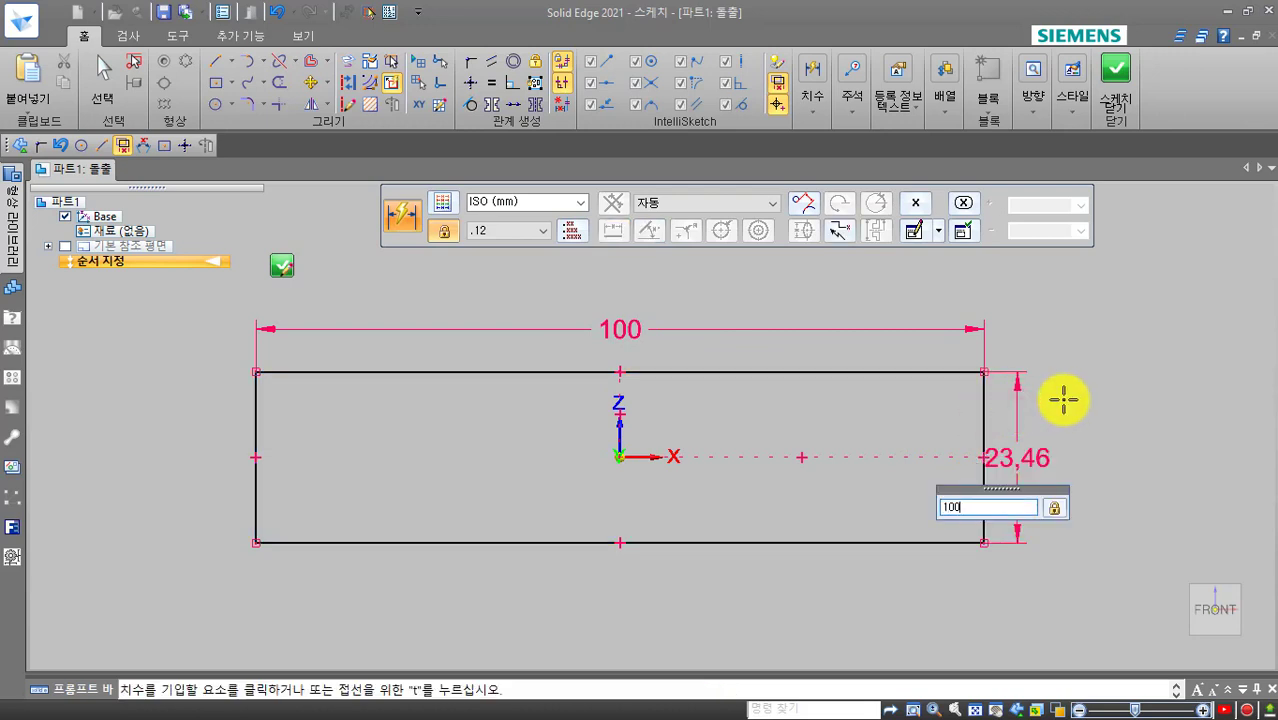
{"action": "key", "text": "Return"}
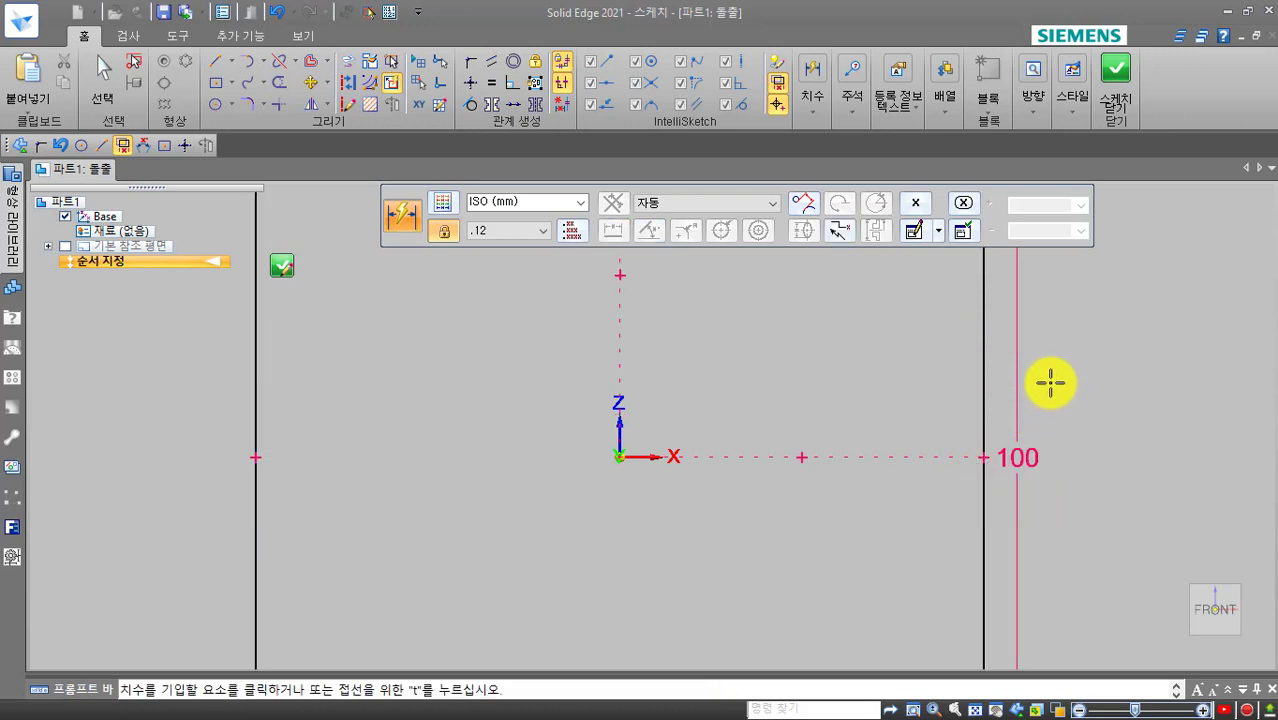
{"action": "middle_click", "coordinate": [1049, 377]}
{"action": "middle_click", "coordinate": [1049, 377]}
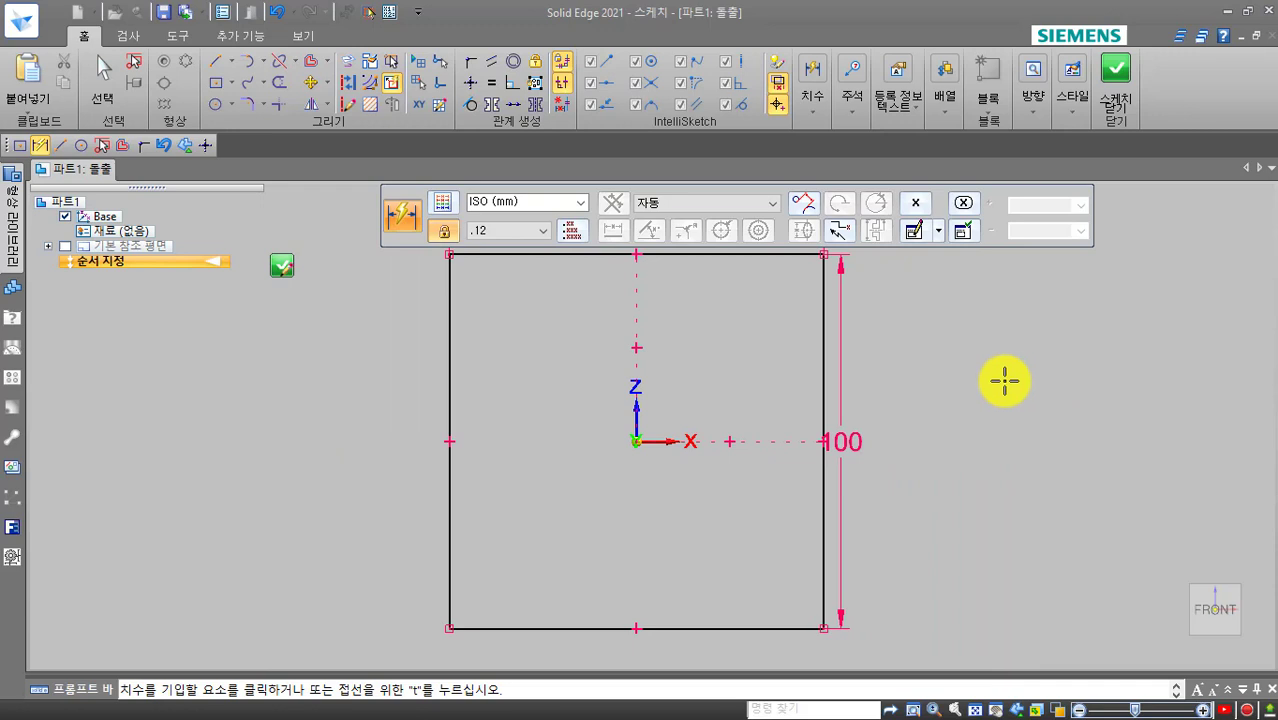
{"action": "scroll", "coordinate": [1004, 380], "scroll_direction": "down", "scroll_amount": 1}
{"action": "middle_click_drag", "start_coordinate": [1004, 380], "coordinate": [1042, 414], "text": "shift"}
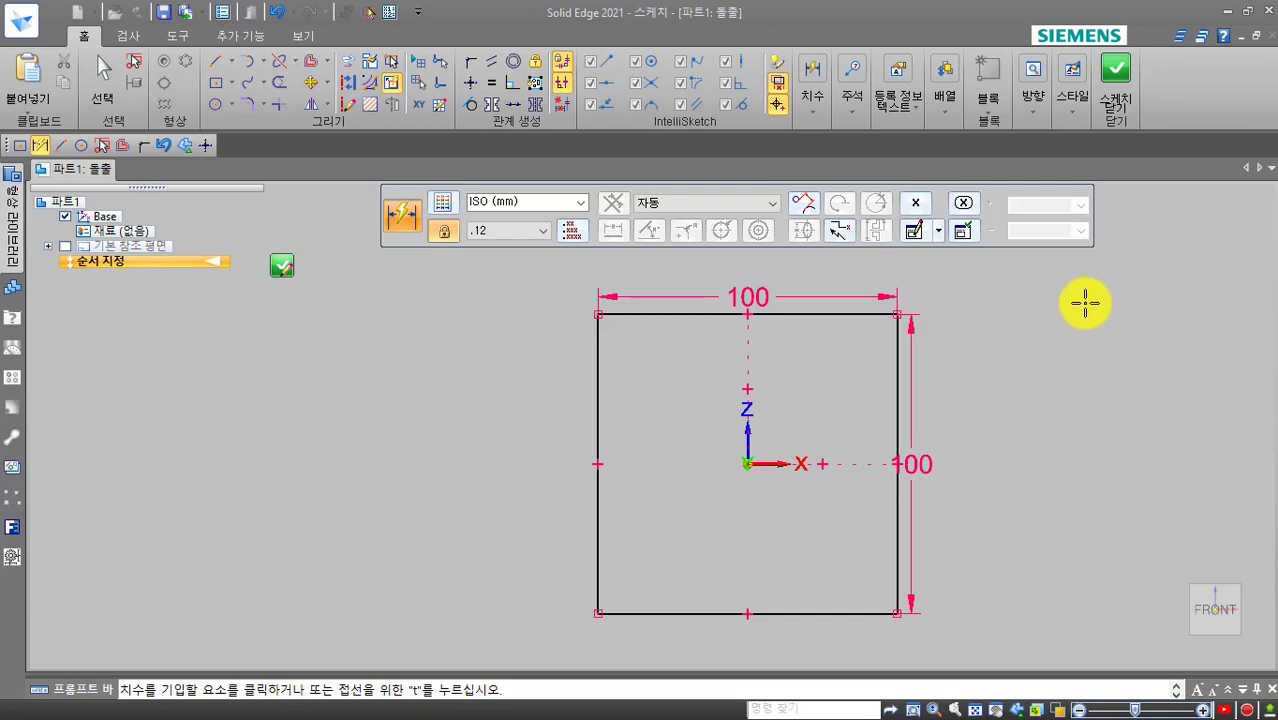
Close the sketch and extrude the square profile 100 mm to one side along the positive Y direction.
{"action": "left_click", "coordinate": [1118, 98]}
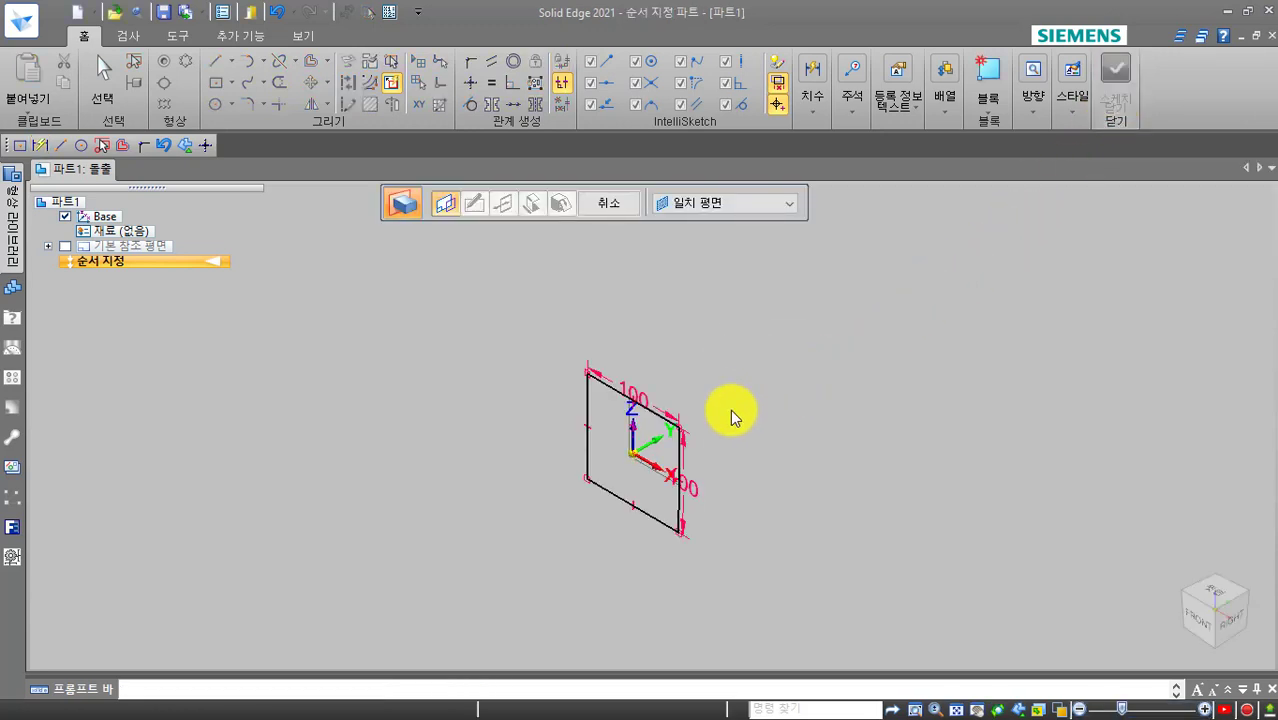
{"action": "left_click", "coordinate": [729, 409]}
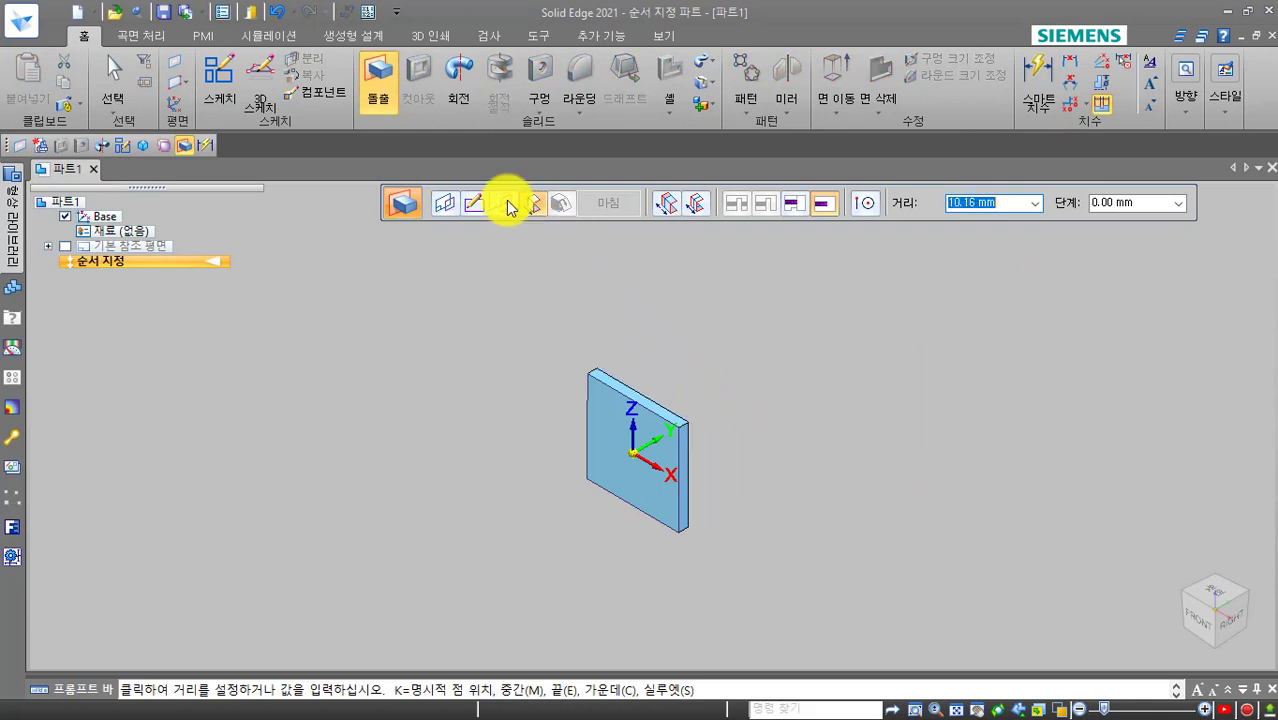
{"action": "mouse_move", "coordinate": [510, 210]}
{"action": "left_mouse_down"}
{"action": "mouse_move", "coordinate": [485, 178]}
{"action": "mouse_move", "coordinate": [515, 200]}
{"action": "mouse_move", "coordinate": [511, 219]}
{"action": "left_mouse_up"}
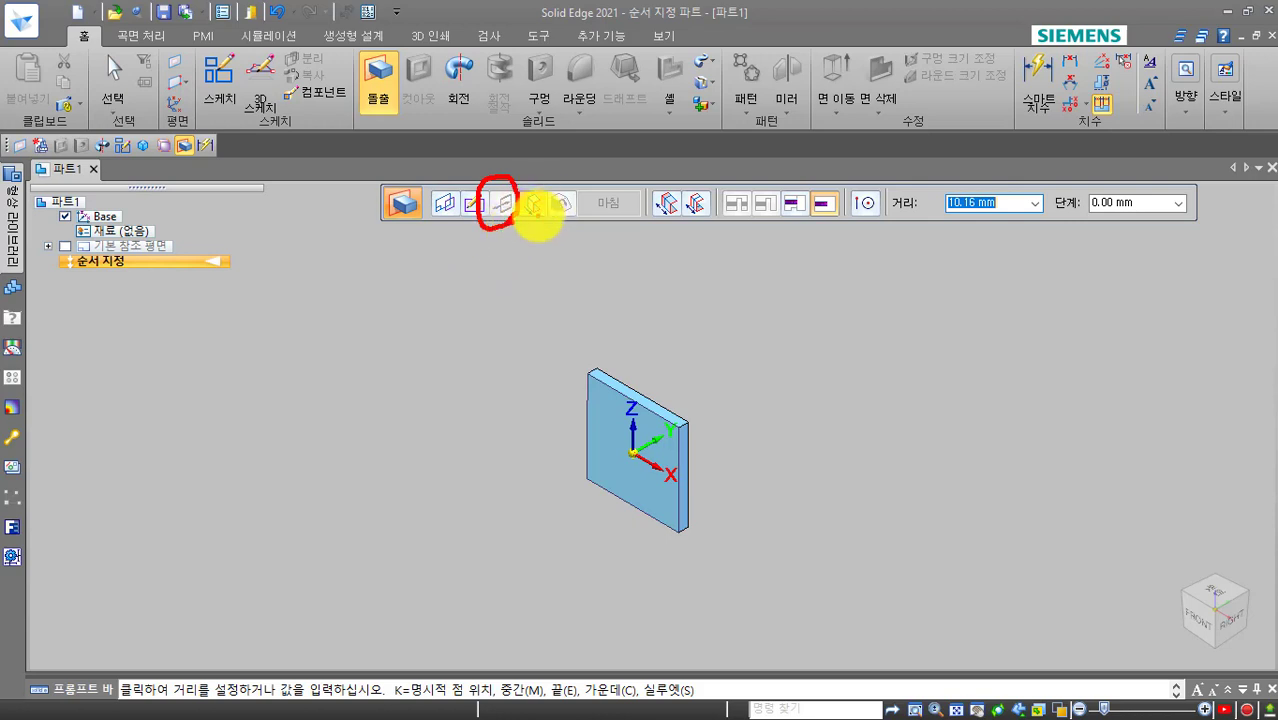
{"action": "left_click", "coordinate": [530, 203]}
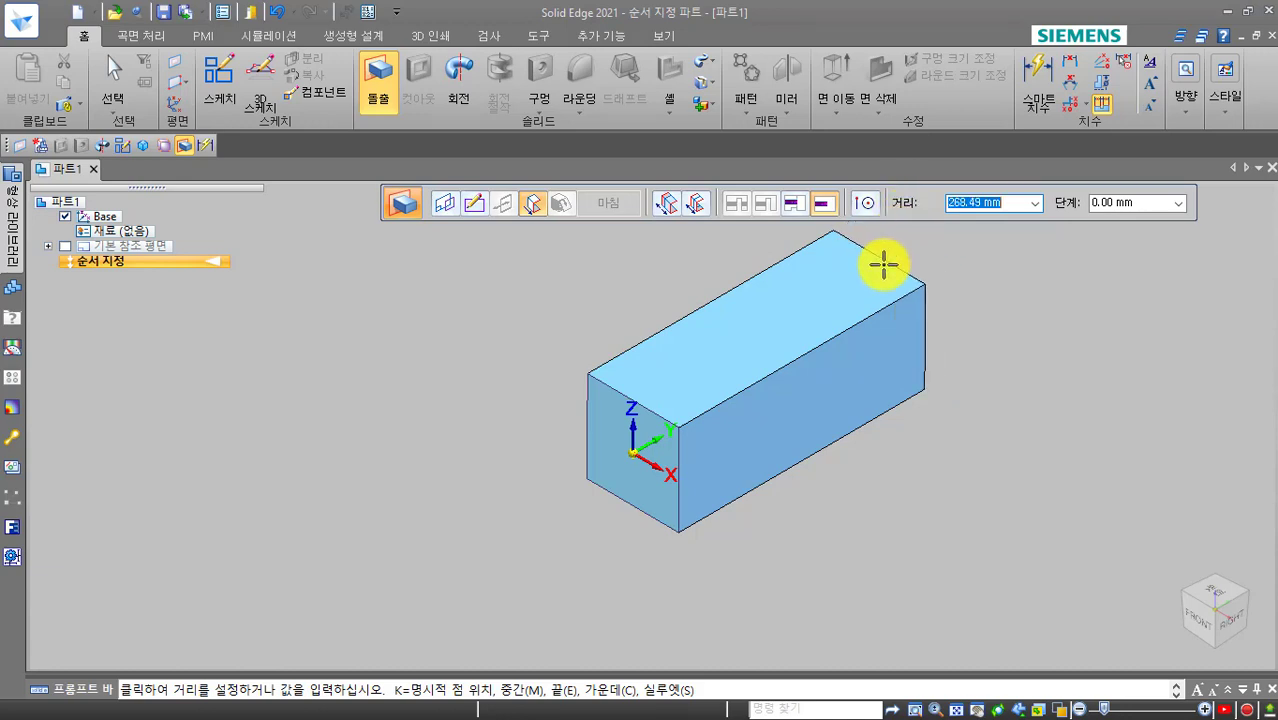
{"action": "type", "text": "100"}
{"action": "key", "text": "Tab"}
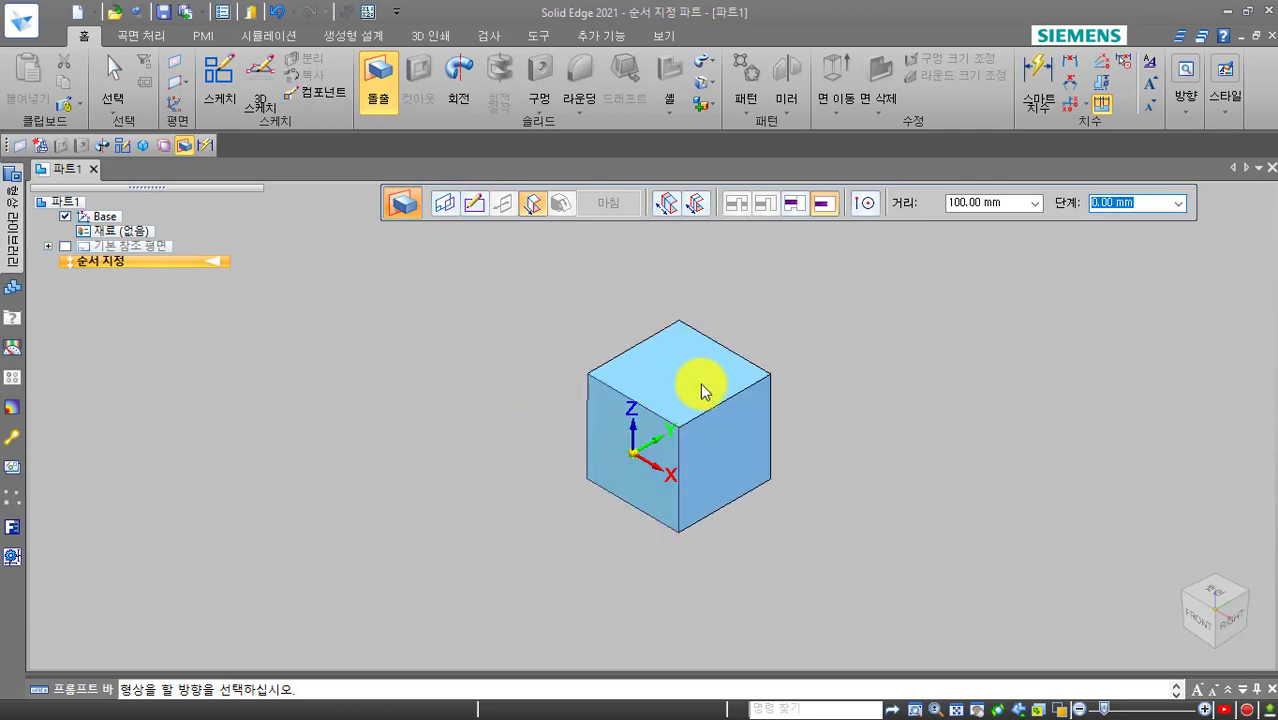
{"action": "left_click", "coordinate": [701, 390]}
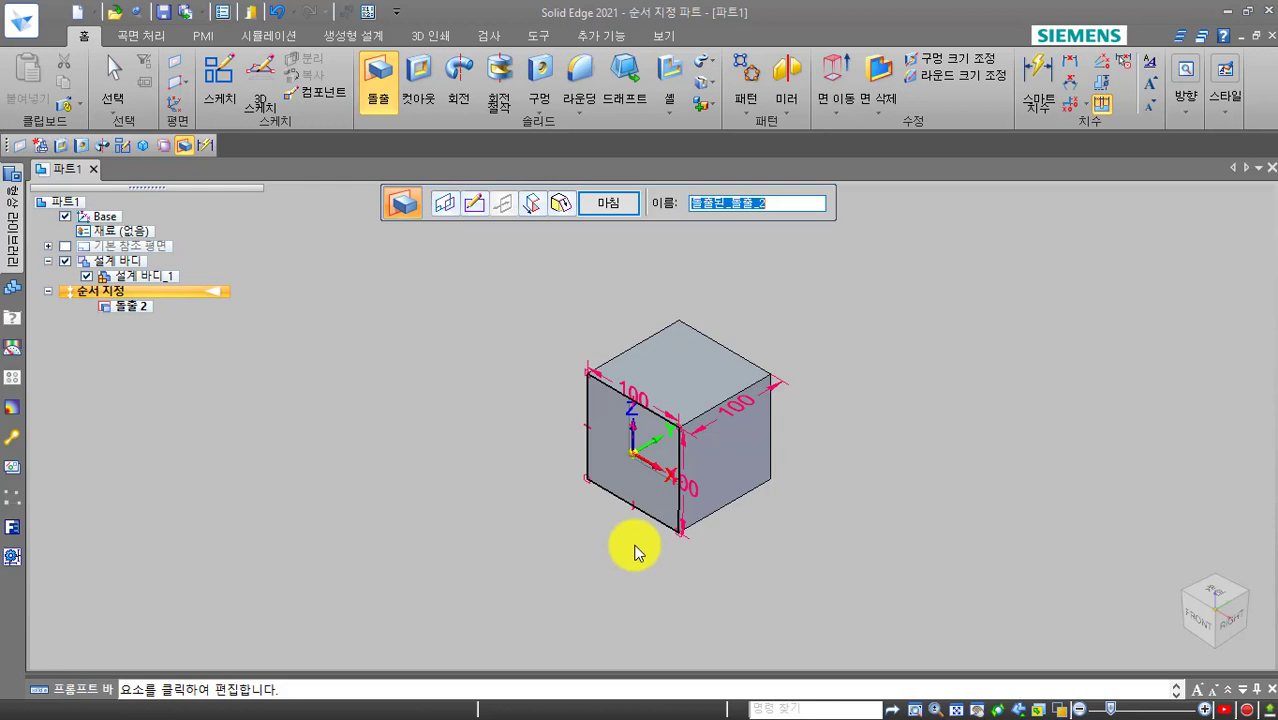
{"action": "key", "text": "Escape"}
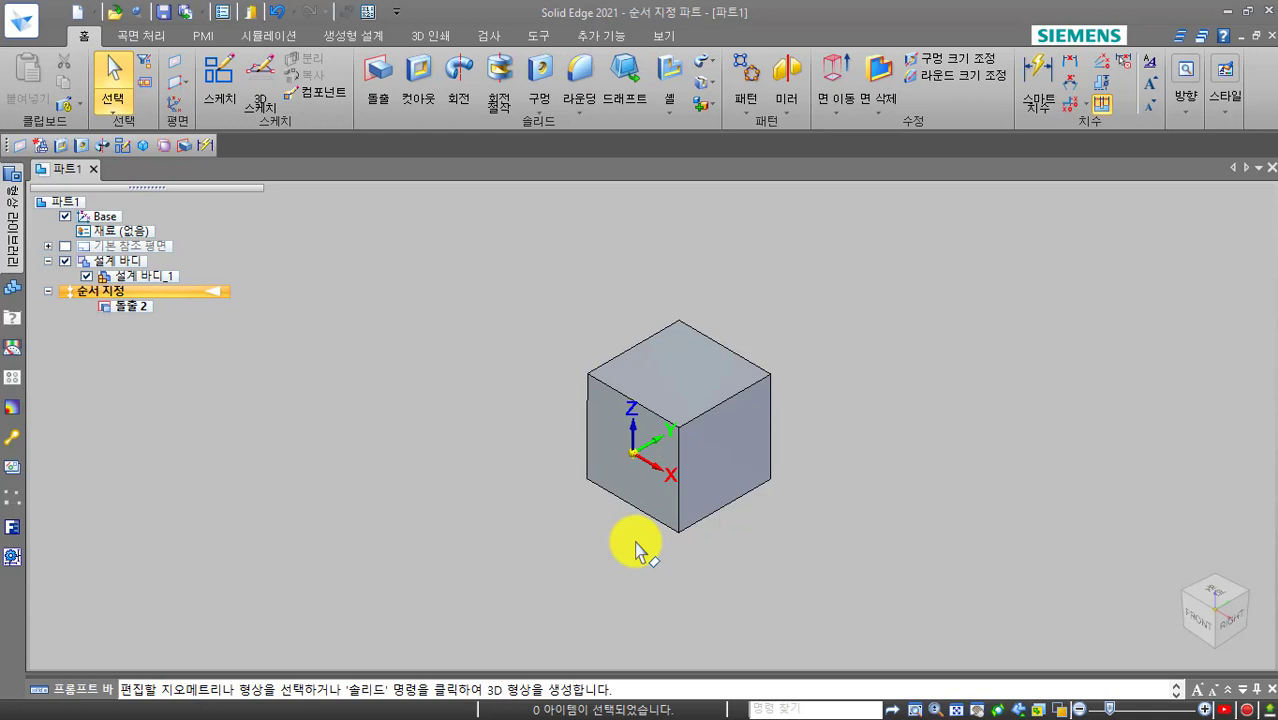
Dynamically edit the extruded cube and set its vertical profile dimension to 120 mm.
{"action": "left_click", "coordinate": [663, 512]}
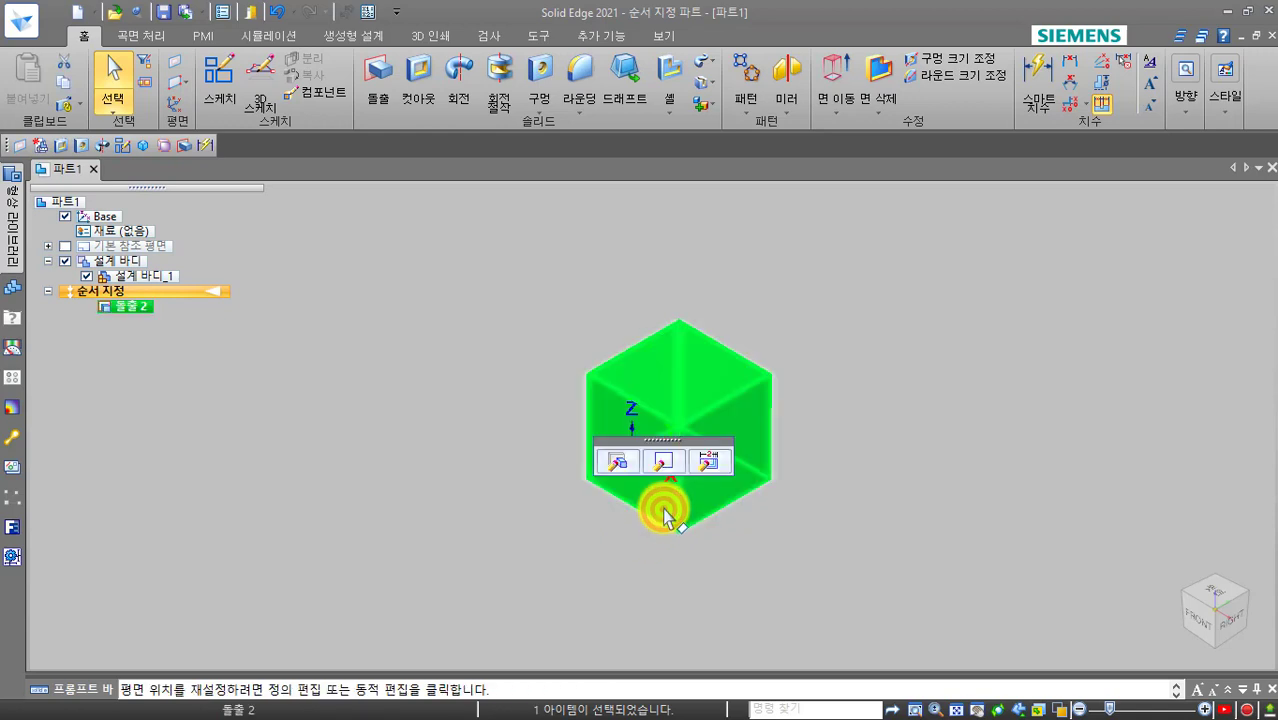
{"action": "left_click", "coordinate": [709, 465]}
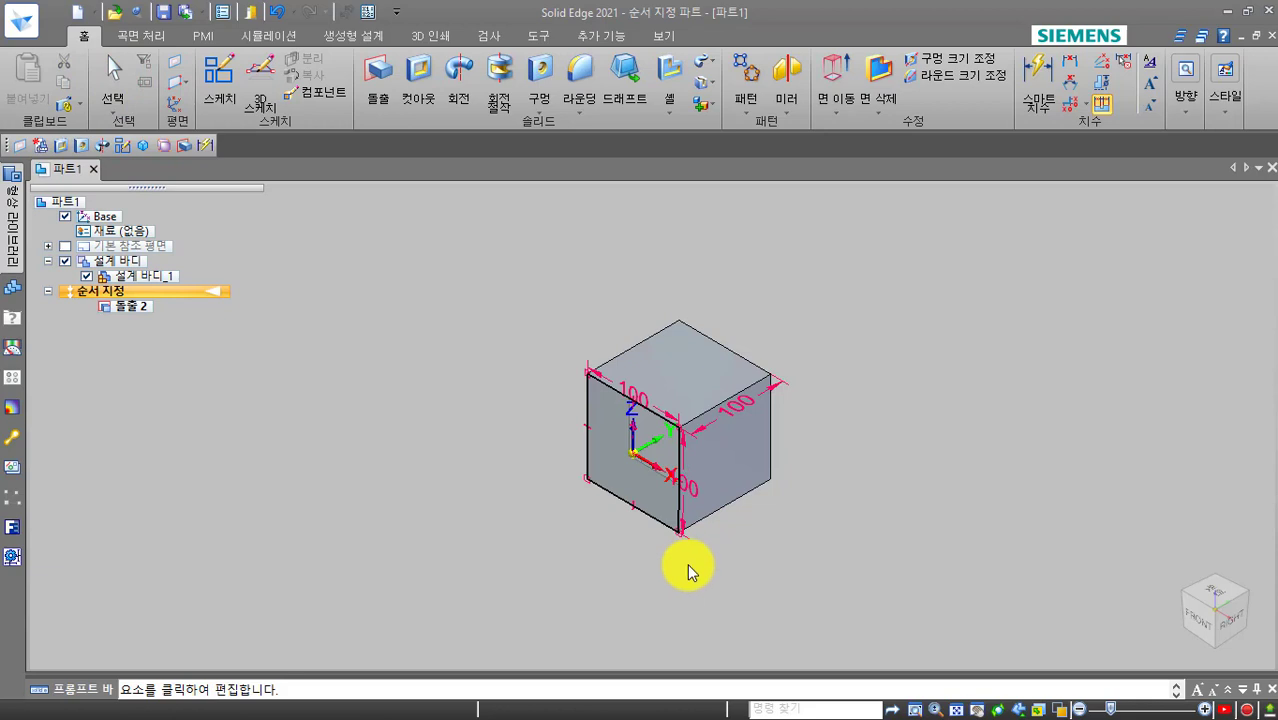
{"action": "scroll", "coordinate": [687, 550], "scroll_direction": "up", "scroll_amount": 2}
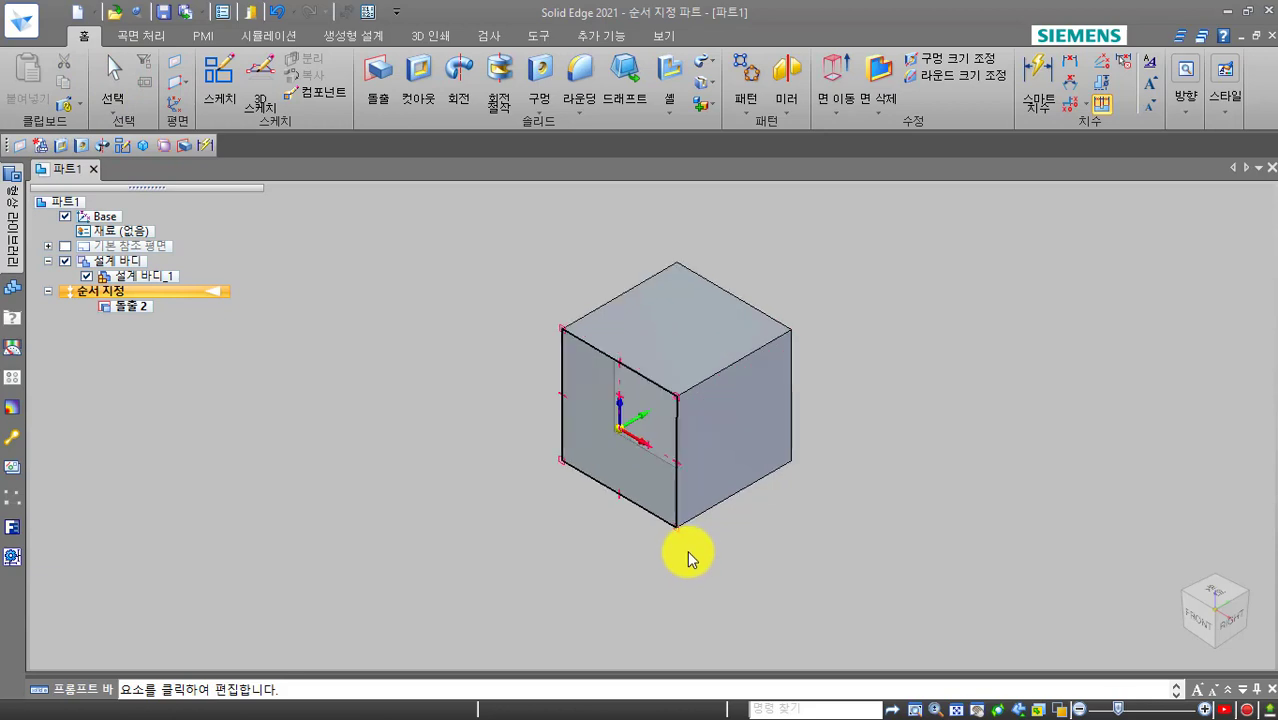
{"action": "left_click", "coordinate": [689, 480]}
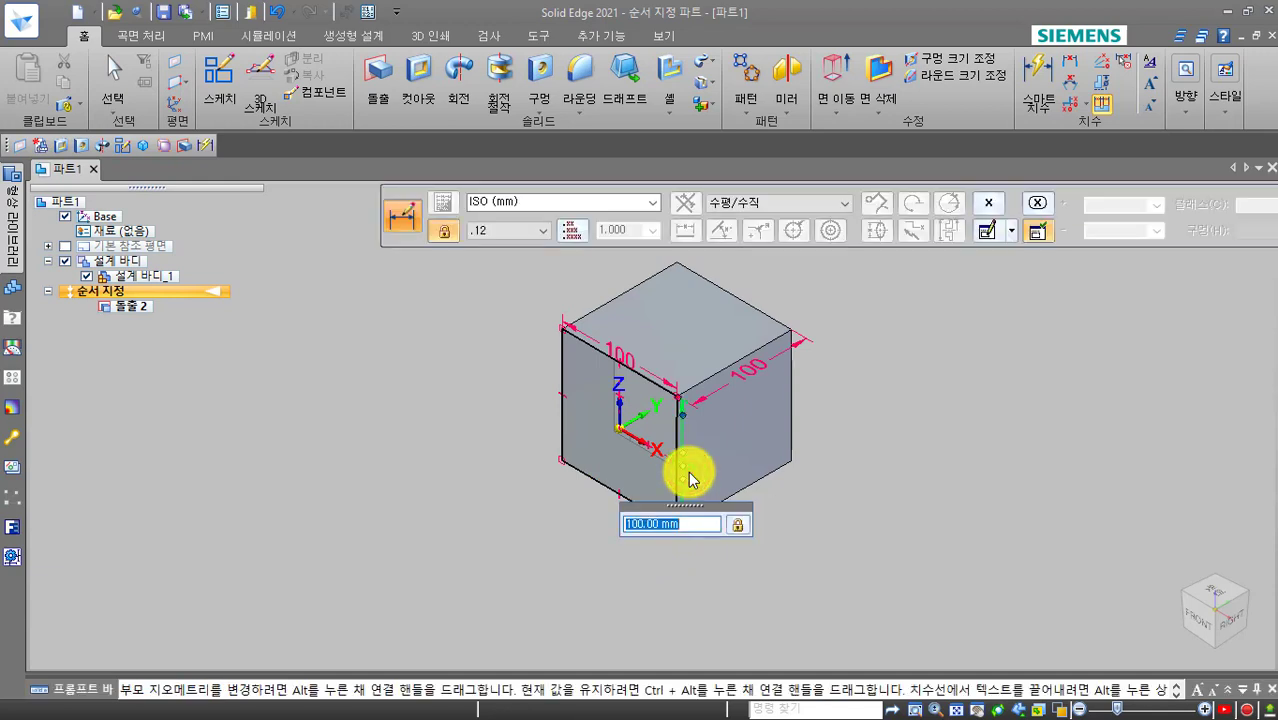
{"action": "type", "text": "120"}
{"action": "key", "text": "Return"}
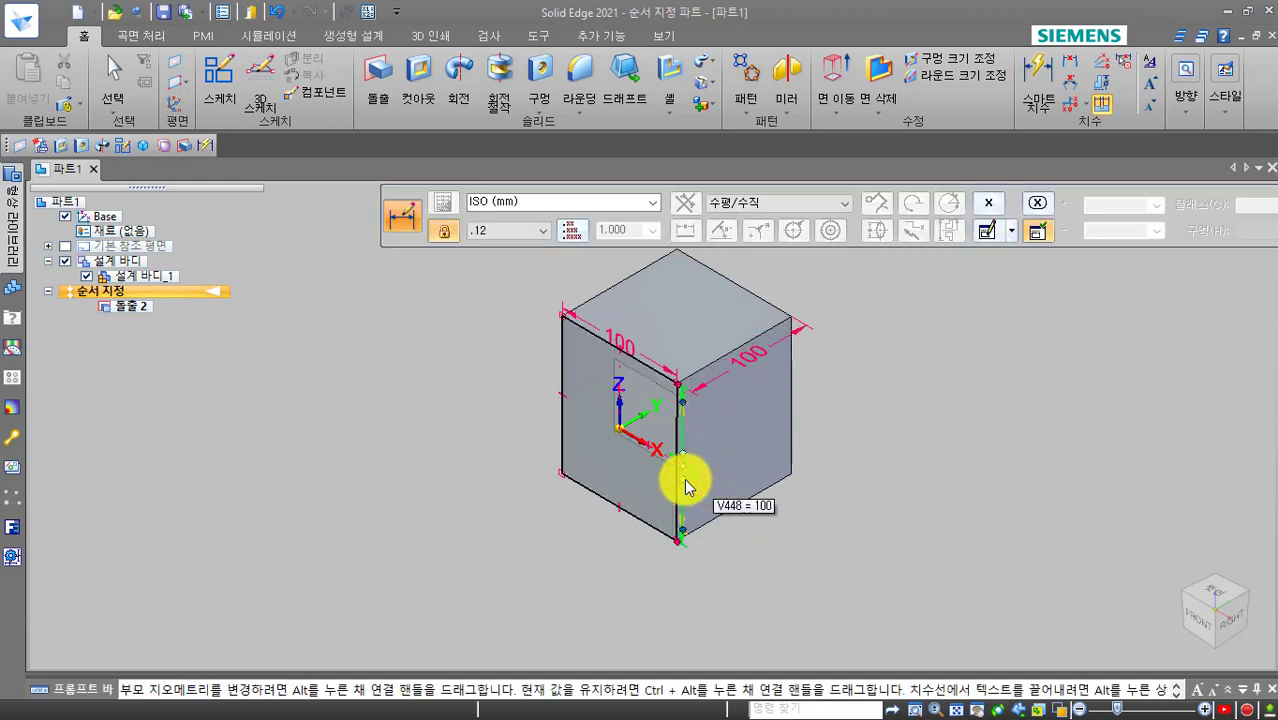
Set the cube's profile width and its extrusion depth to 120 mm each, then end the dynamic edit.
{"action": "left_click", "coordinate": [626, 338]}
{"action": "type", "text": "120"}
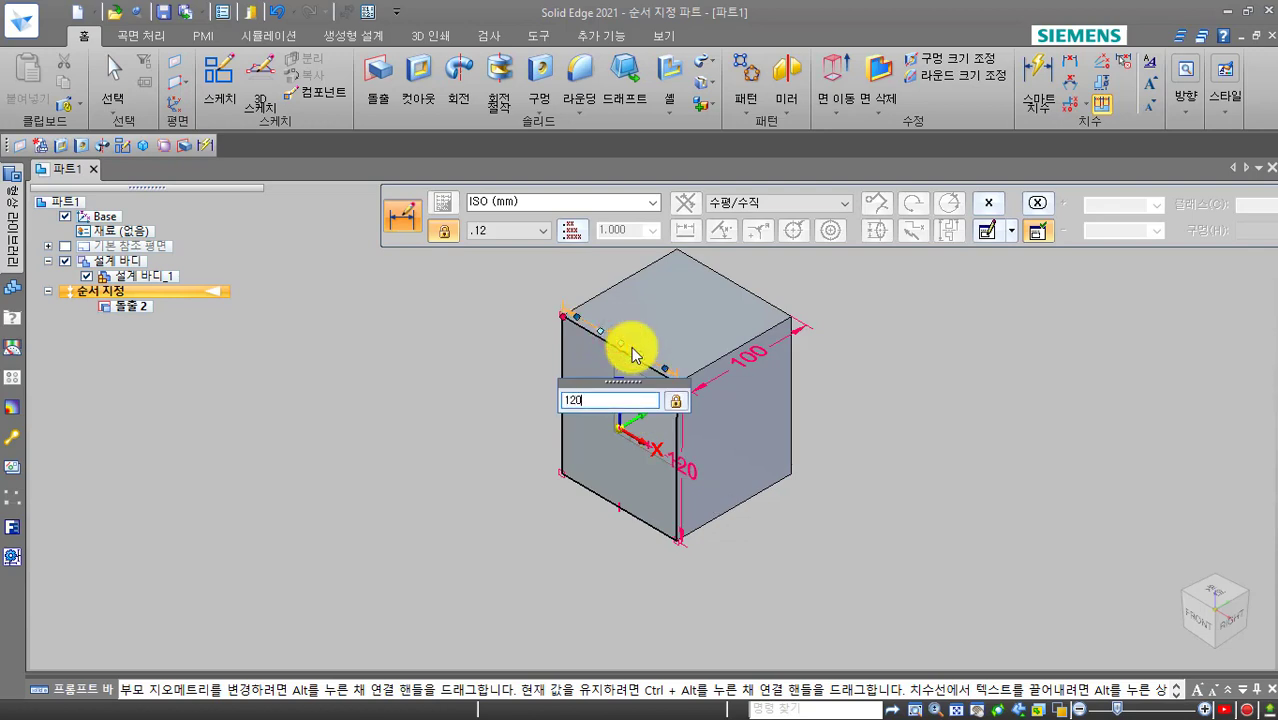
{"action": "key", "text": "Return"}
{"action": "left_click", "coordinate": [756, 370]}
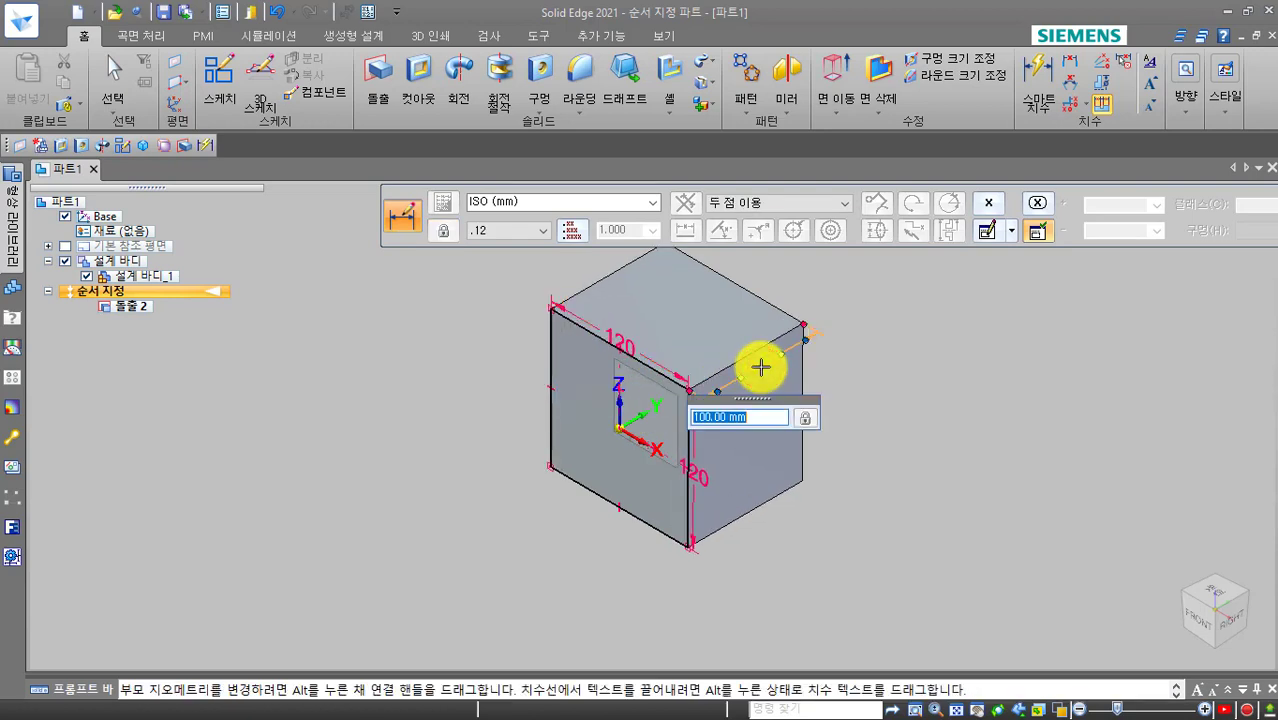
{"action": "type", "text": "120"}
{"action": "key", "text": "Return"}
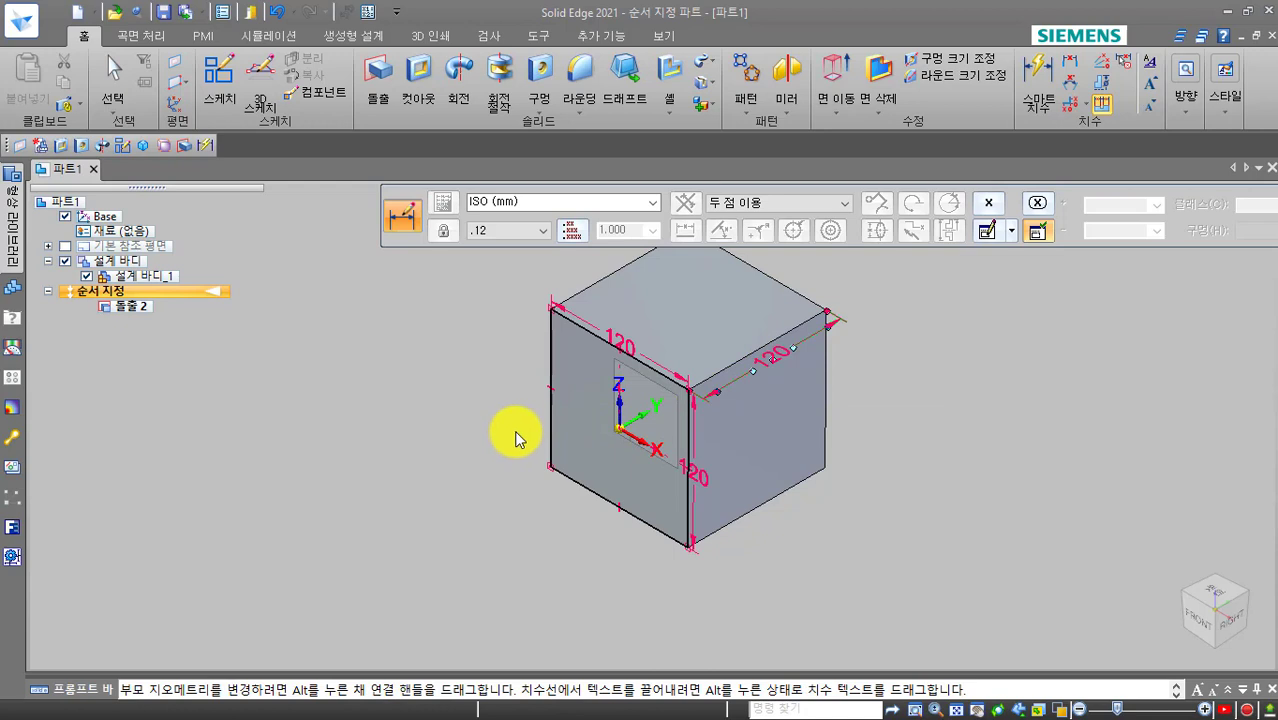
{"action": "key", "text": "Escape"}
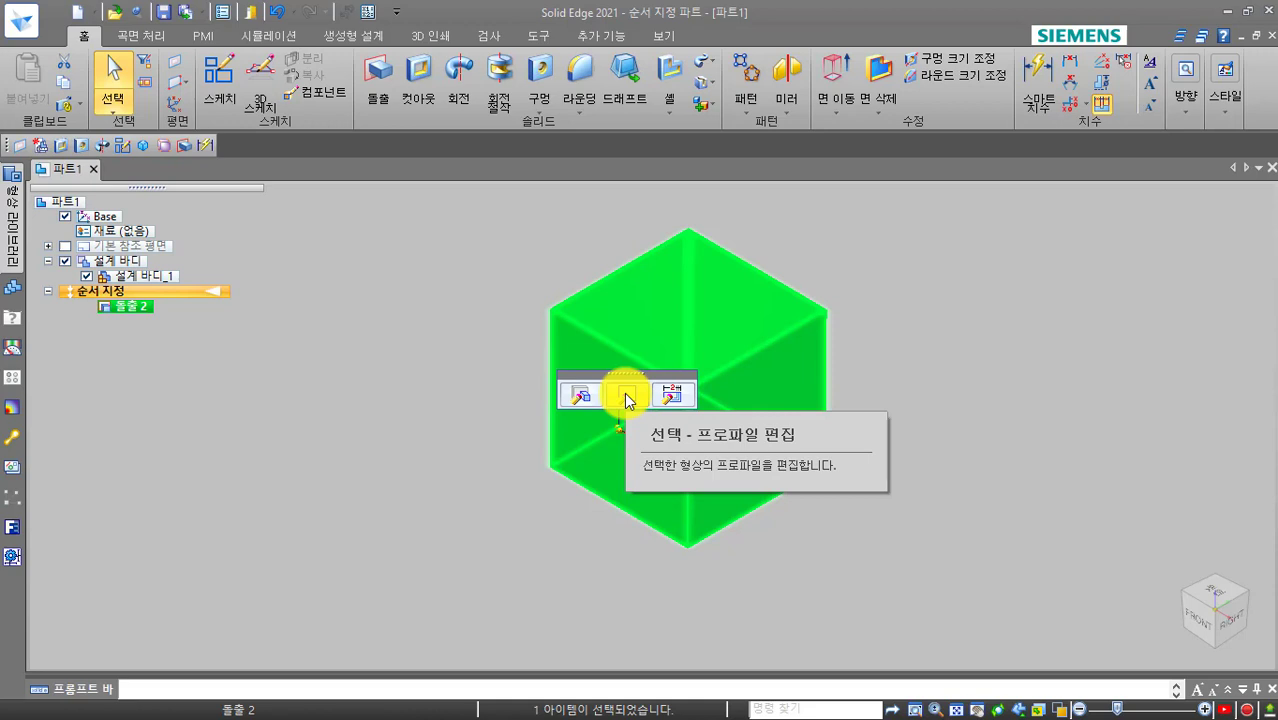
Open the extrusion's profile for editing and close the sketch to return to the feature.
{"action": "left_click", "coordinate": [627, 400]}
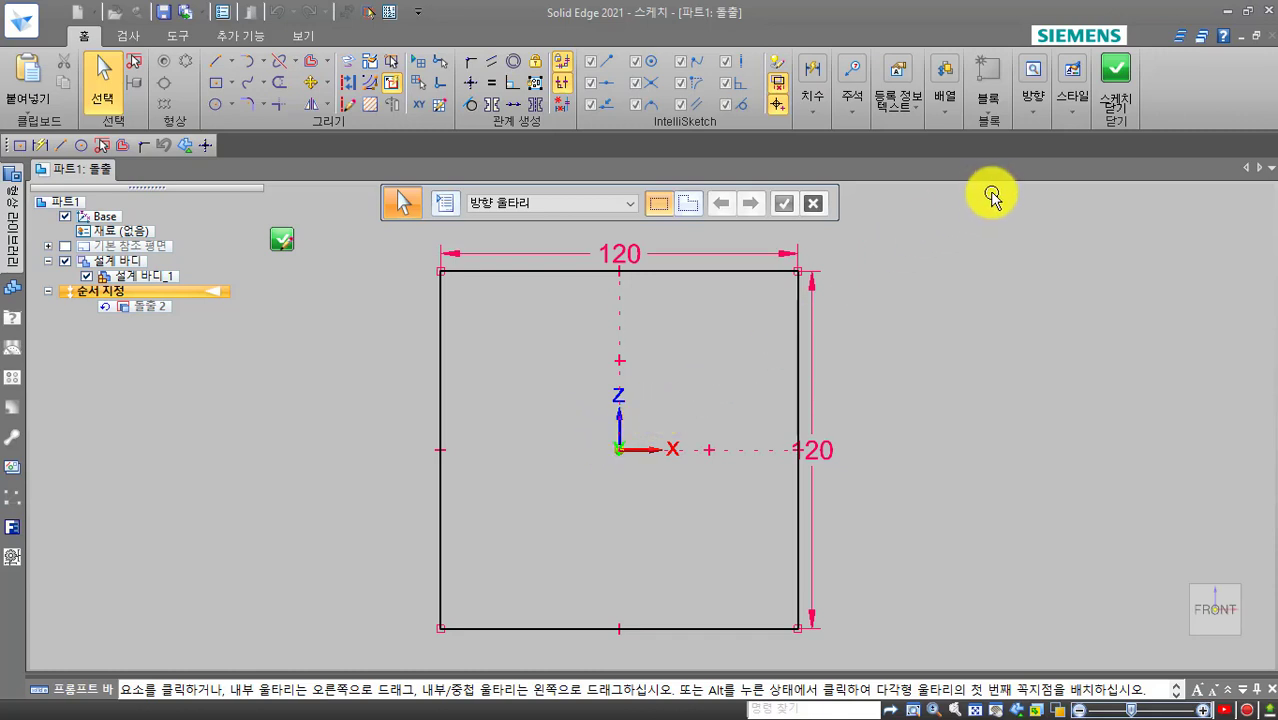
{"action": "left_click", "coordinate": [1118, 78]}
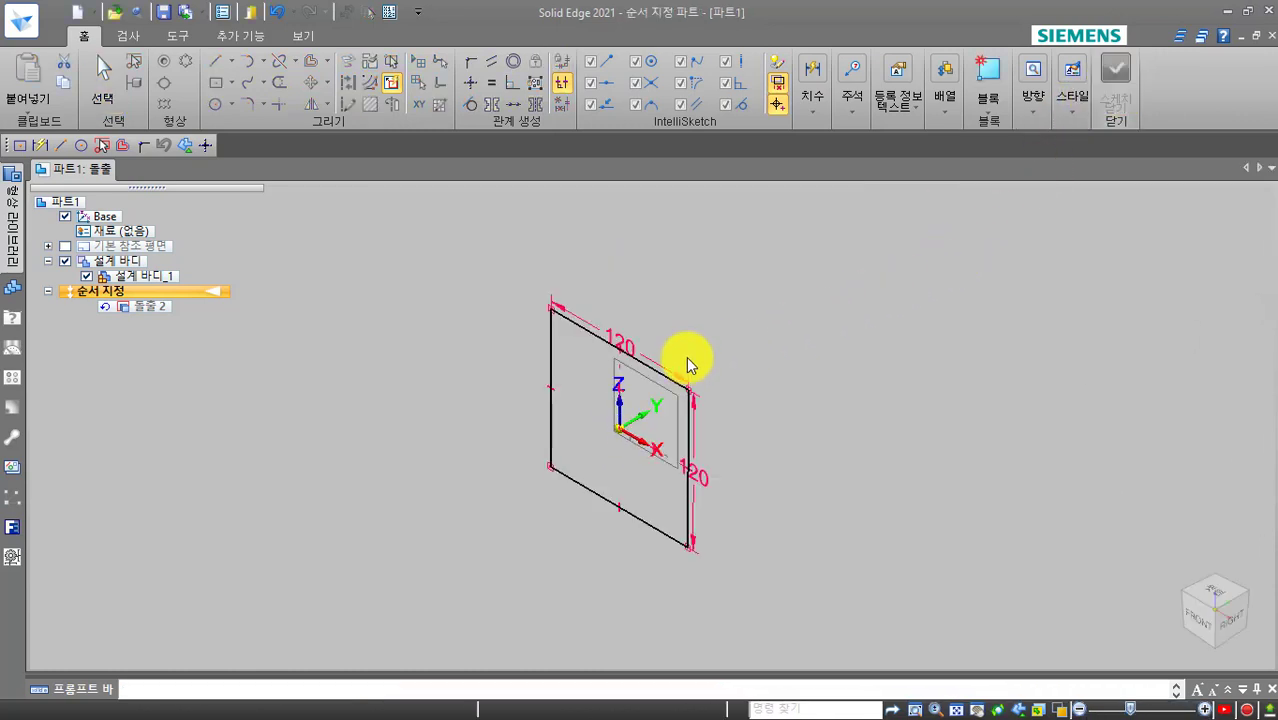
{"action": "left_click", "coordinate": [686, 354]}
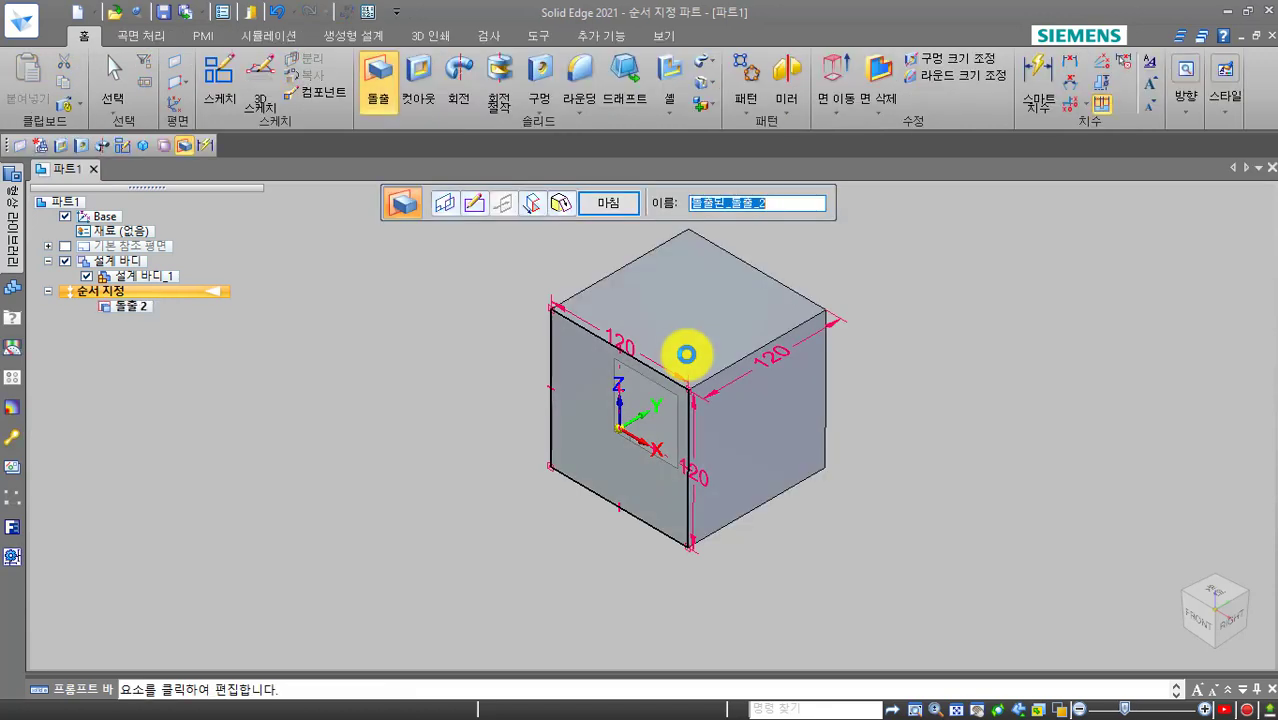
Finish the profile edit, reopen the extrusion's definition and go to its extent step.
{"action": "right_click", "coordinate": [686, 354]}
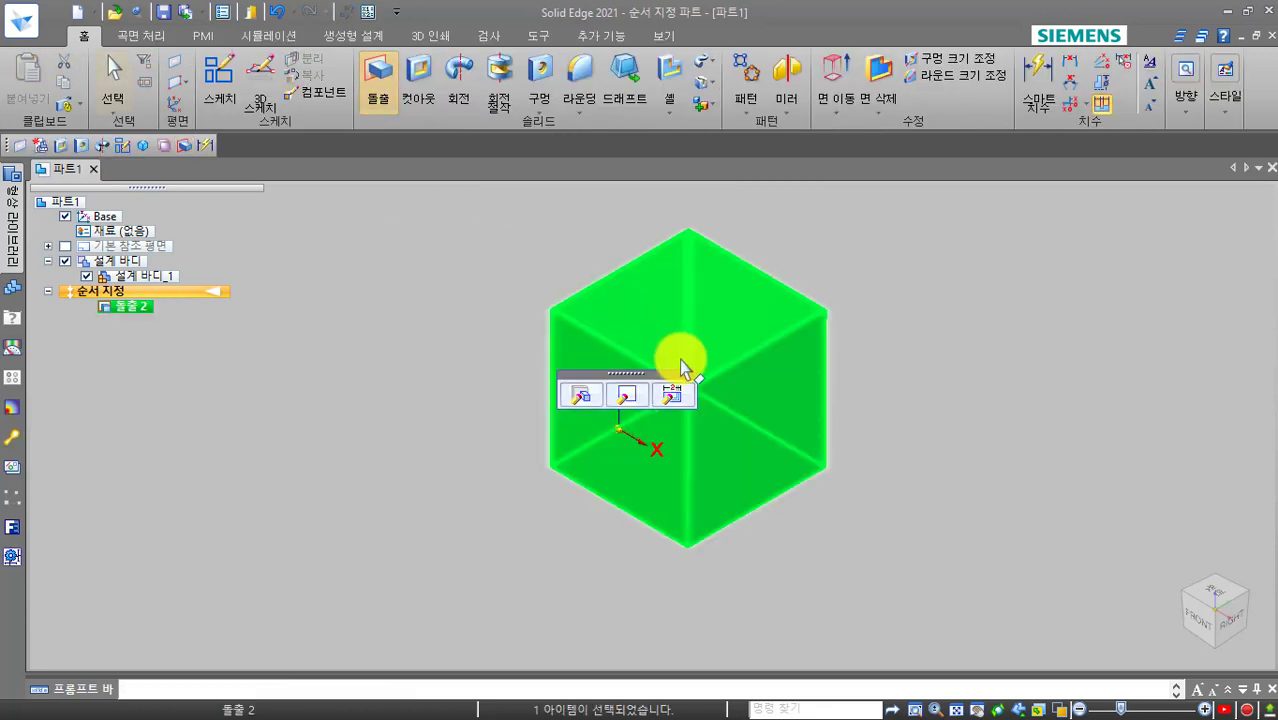
{"action": "left_click", "coordinate": [572, 400]}
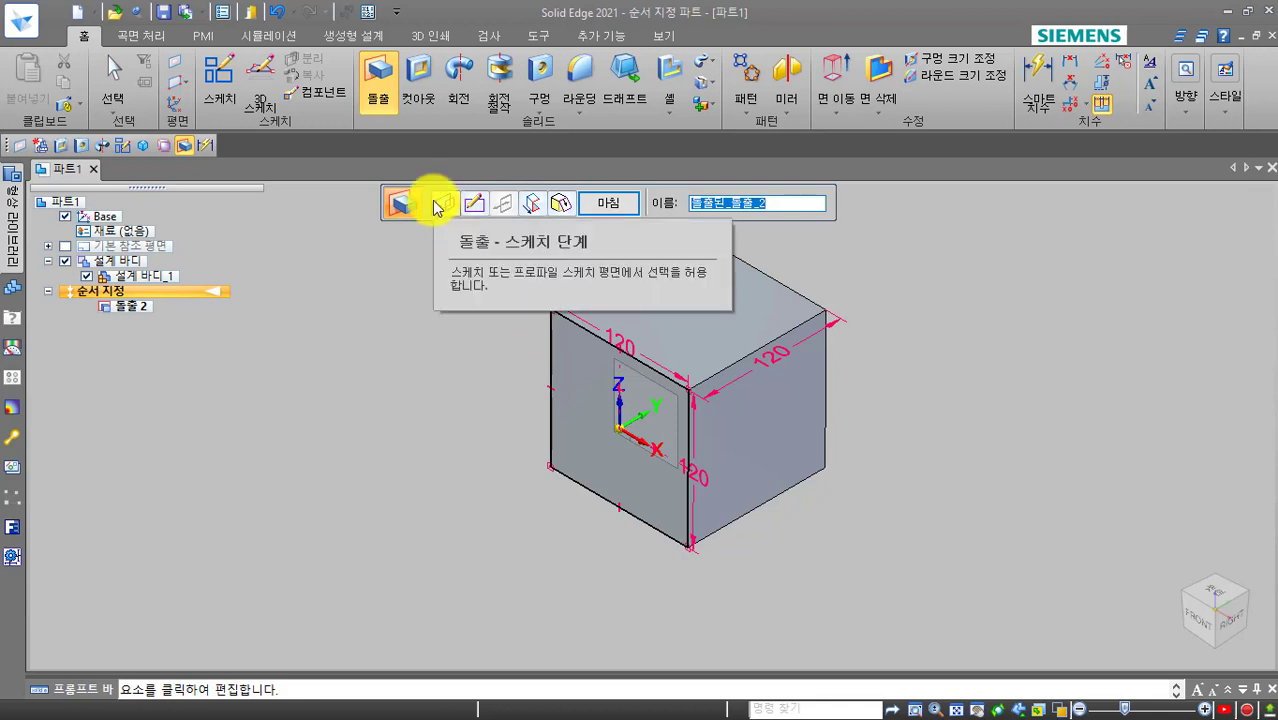
{"action": "left_click", "coordinate": [533, 209]}
{"action": "left_click_drag", "start_coordinate": [628, 194], "coordinate": [569, 193]}
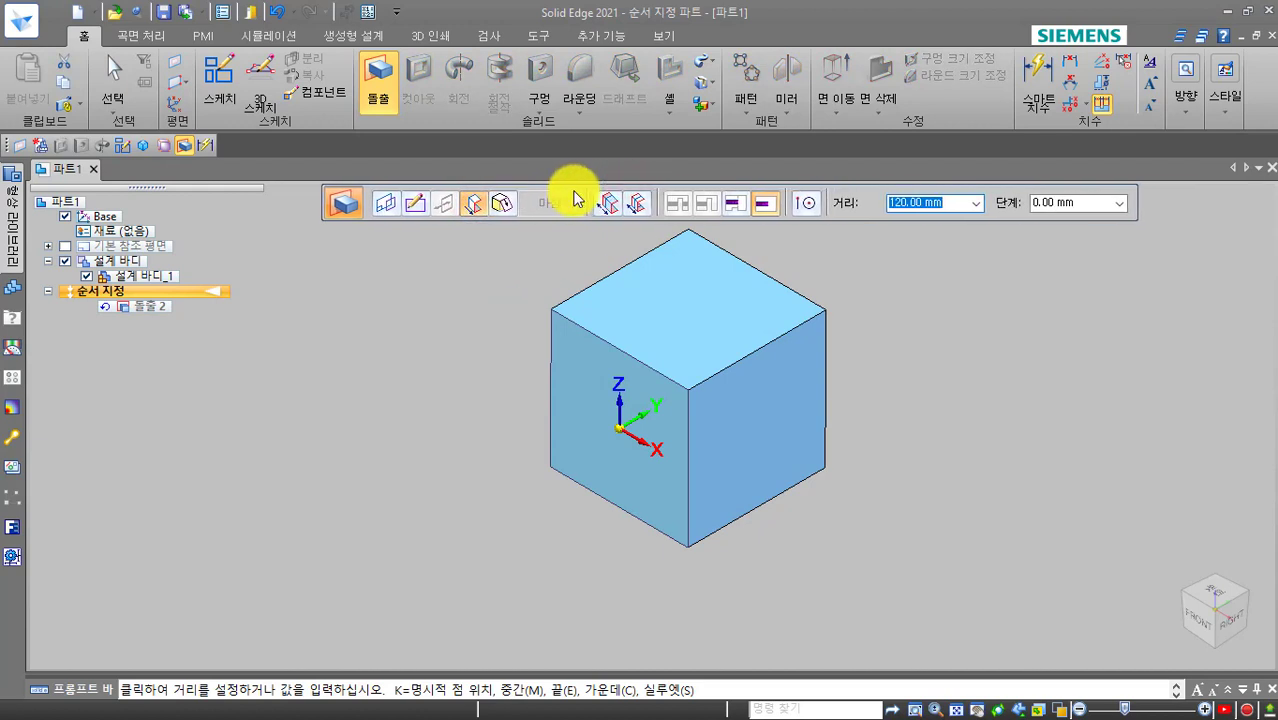
Try a symmetric extent and set a non-symmetric one of 100 mm toward negative Y and 30 mm toward positive Y.
{"action": "left_click", "coordinate": [640, 204]}
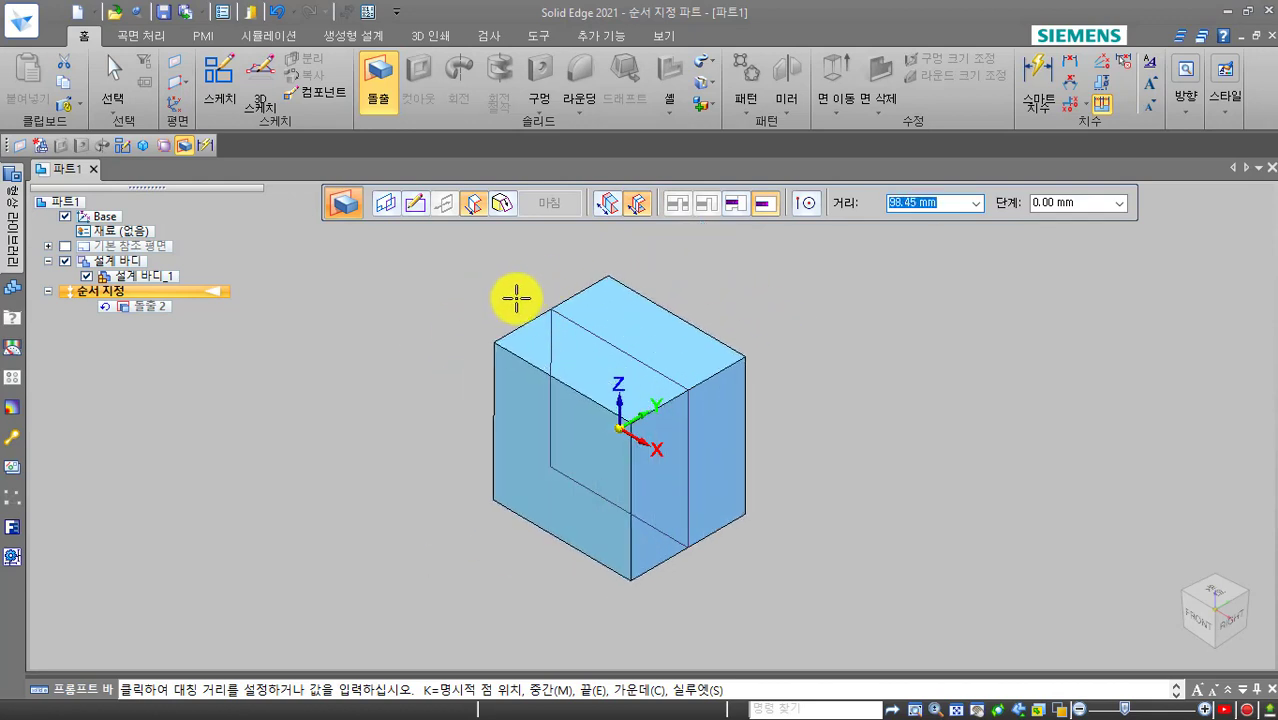
{"action": "left_click", "coordinate": [609, 207]}
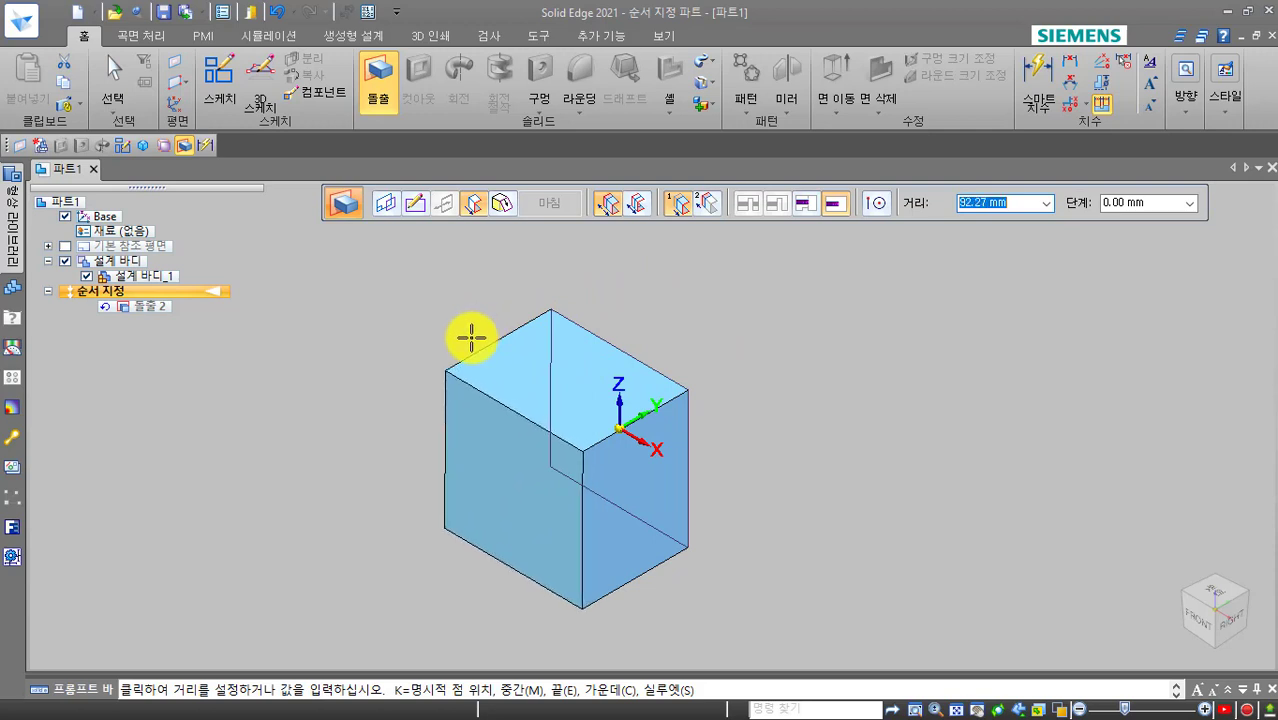
{"action": "type", "text": "100"}
{"action": "key", "text": "Tab"}
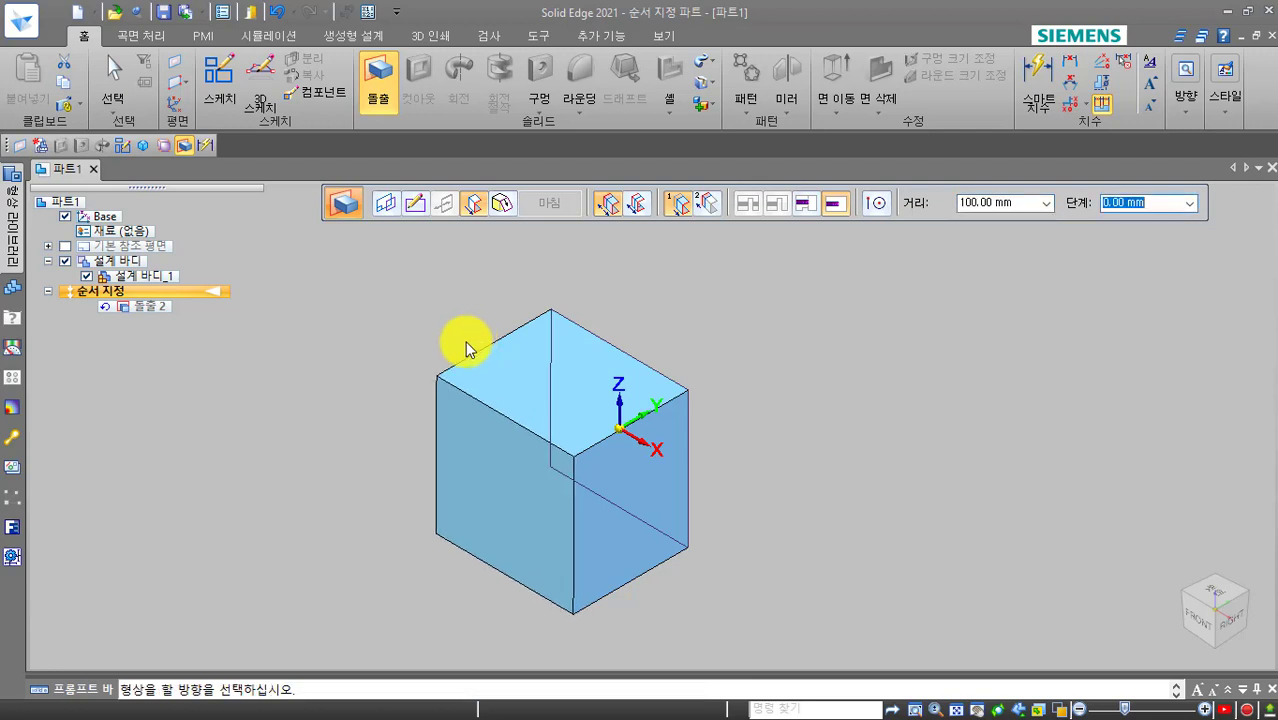
{"action": "left_click", "coordinate": [466, 343]}
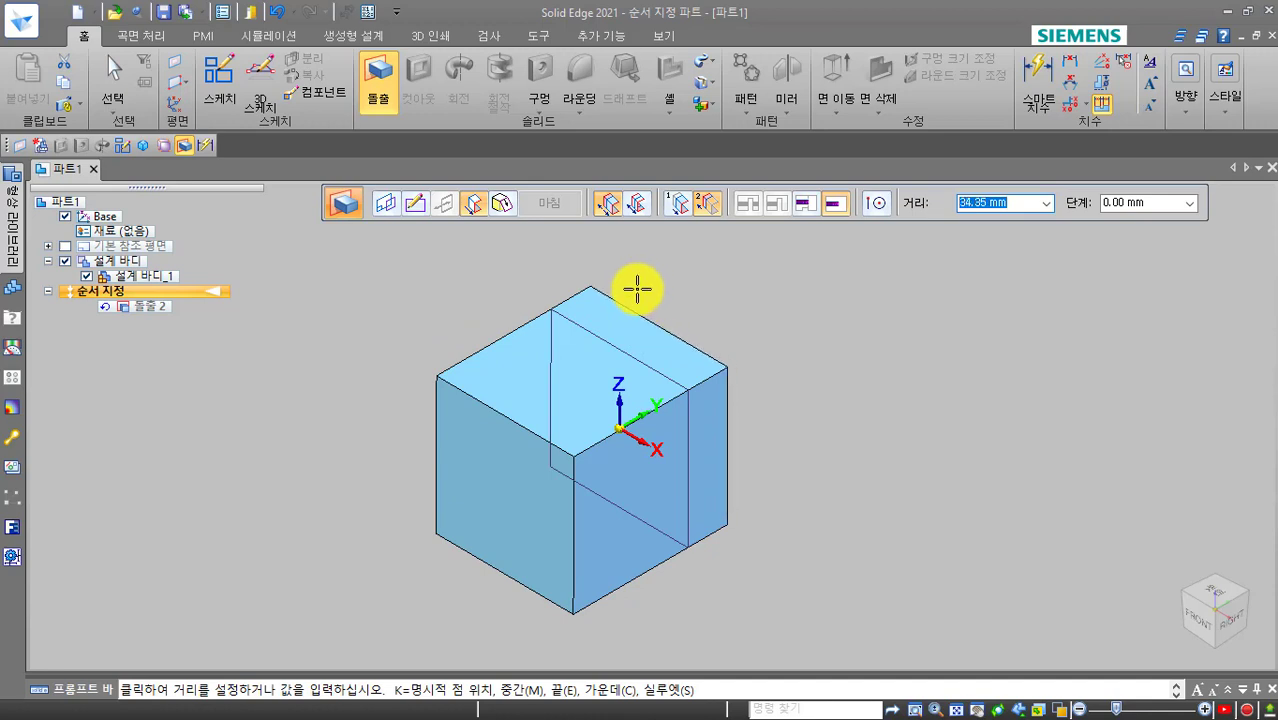
{"action": "type", "text": "30"}
{"action": "key", "text": "Return"}
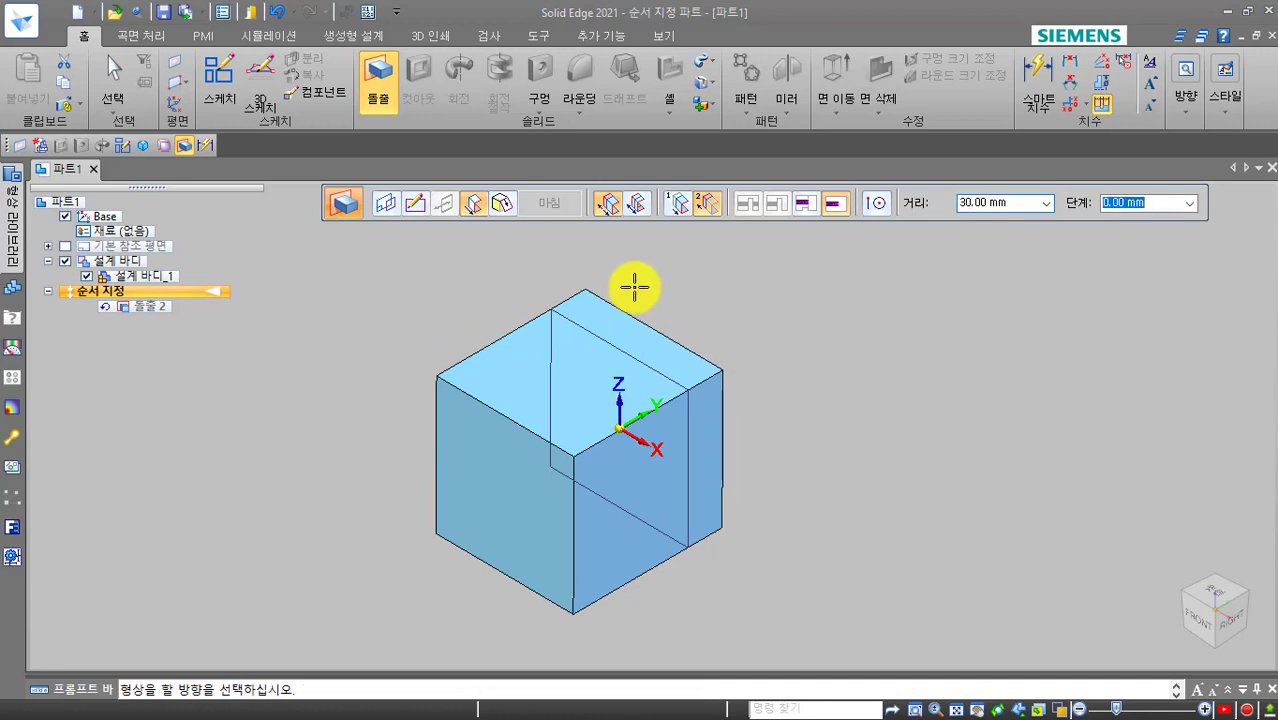
{"action": "left_click", "coordinate": [641, 278]}
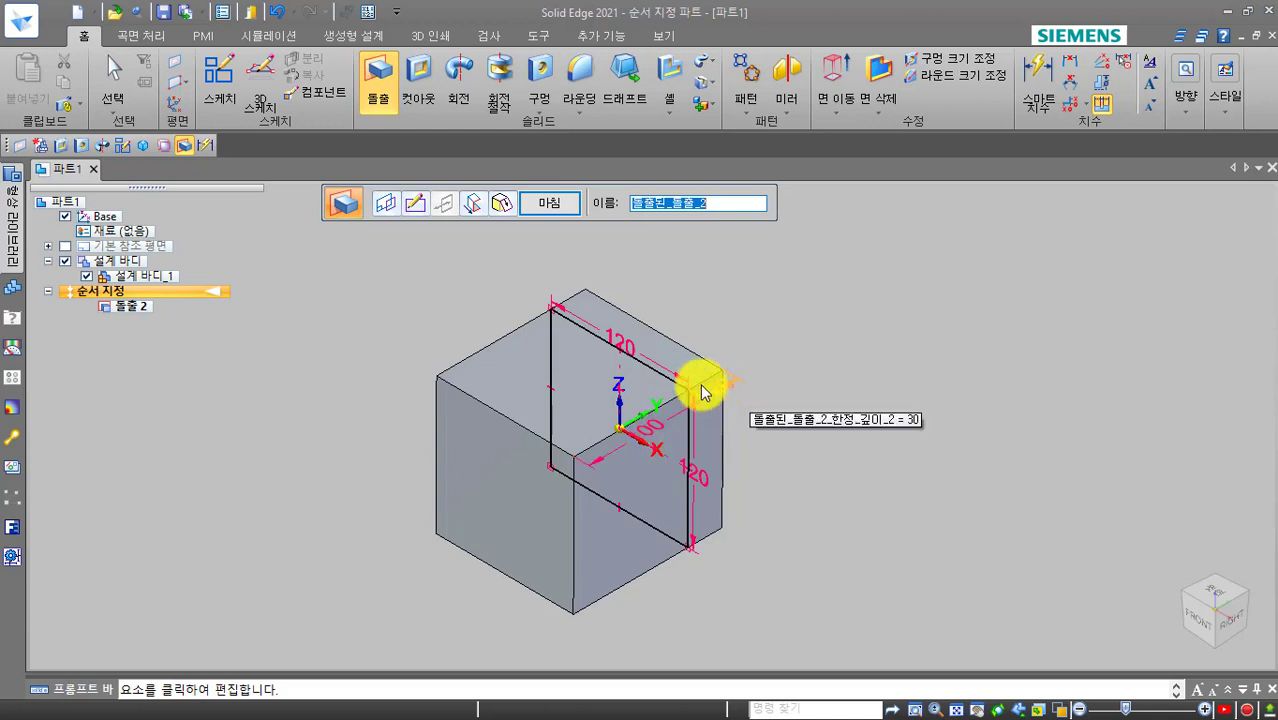
Return the extrusion to a one-sided extent of 100 mm along positive Y and finish the feature.
{"action": "left_click", "coordinate": [477, 208]}
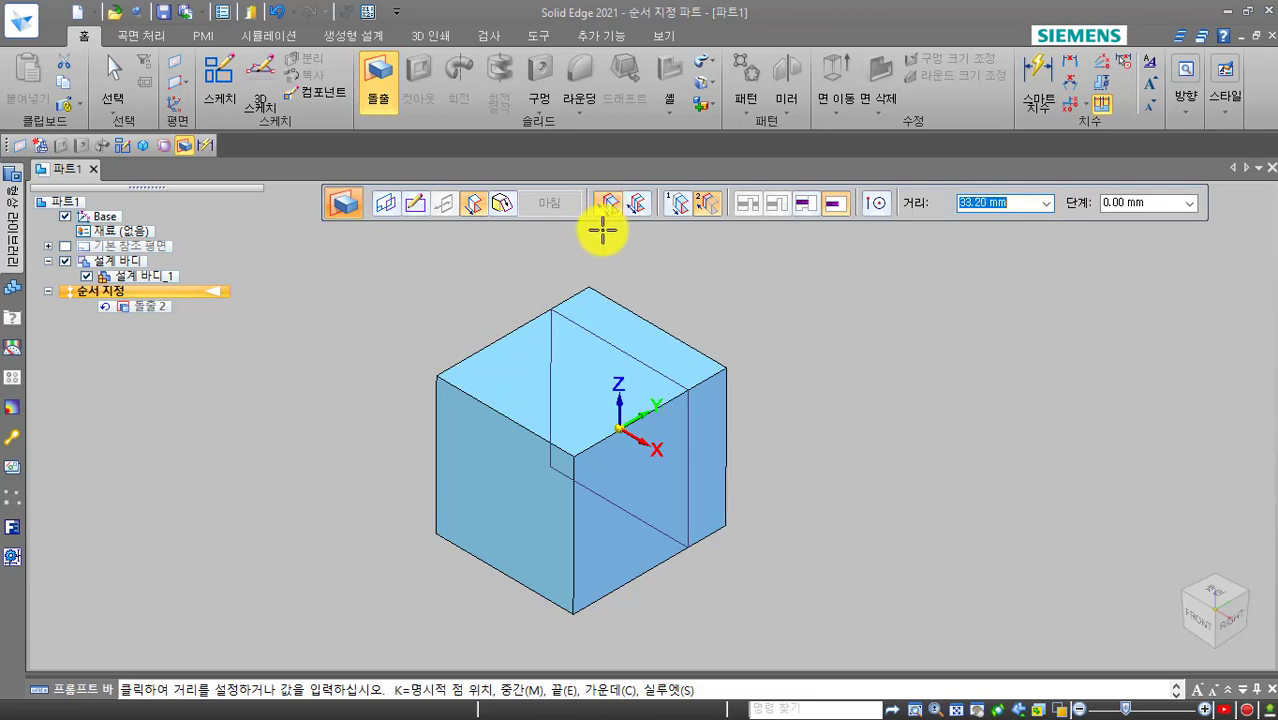
{"action": "left_click", "coordinate": [606, 208]}
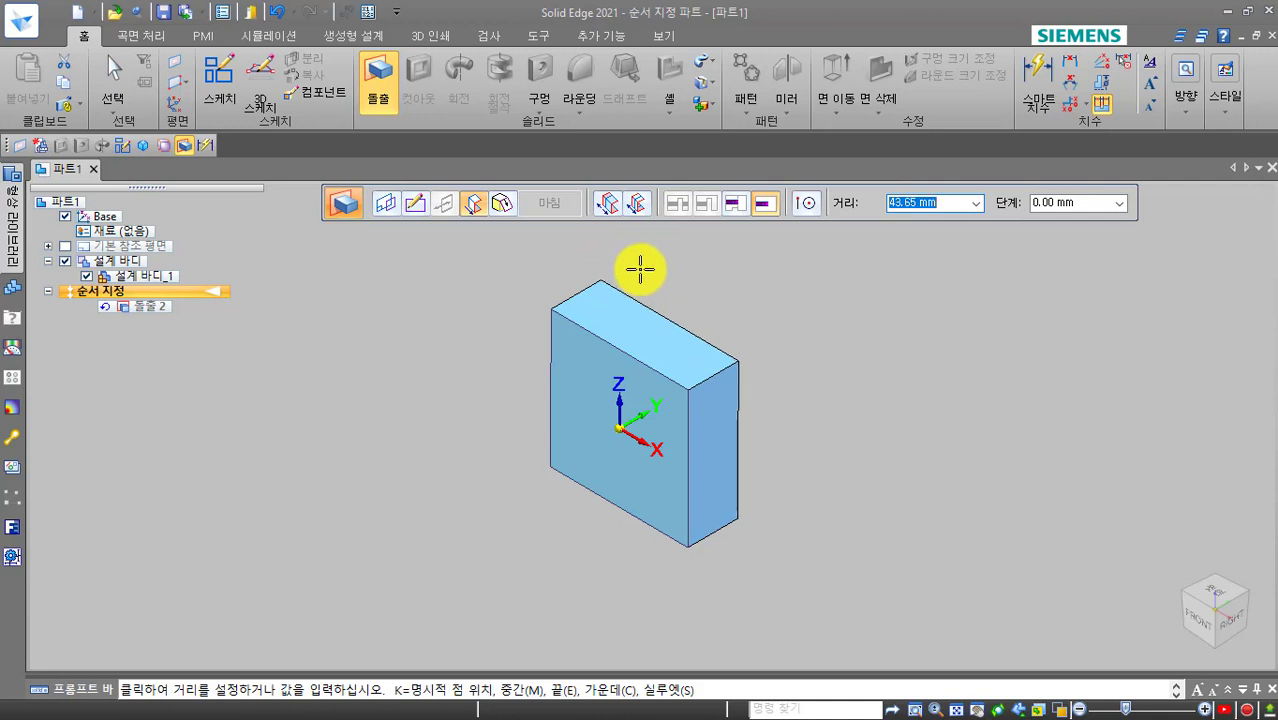
{"action": "type", "text": "100"}
{"action": "key", "text": "Tab"}
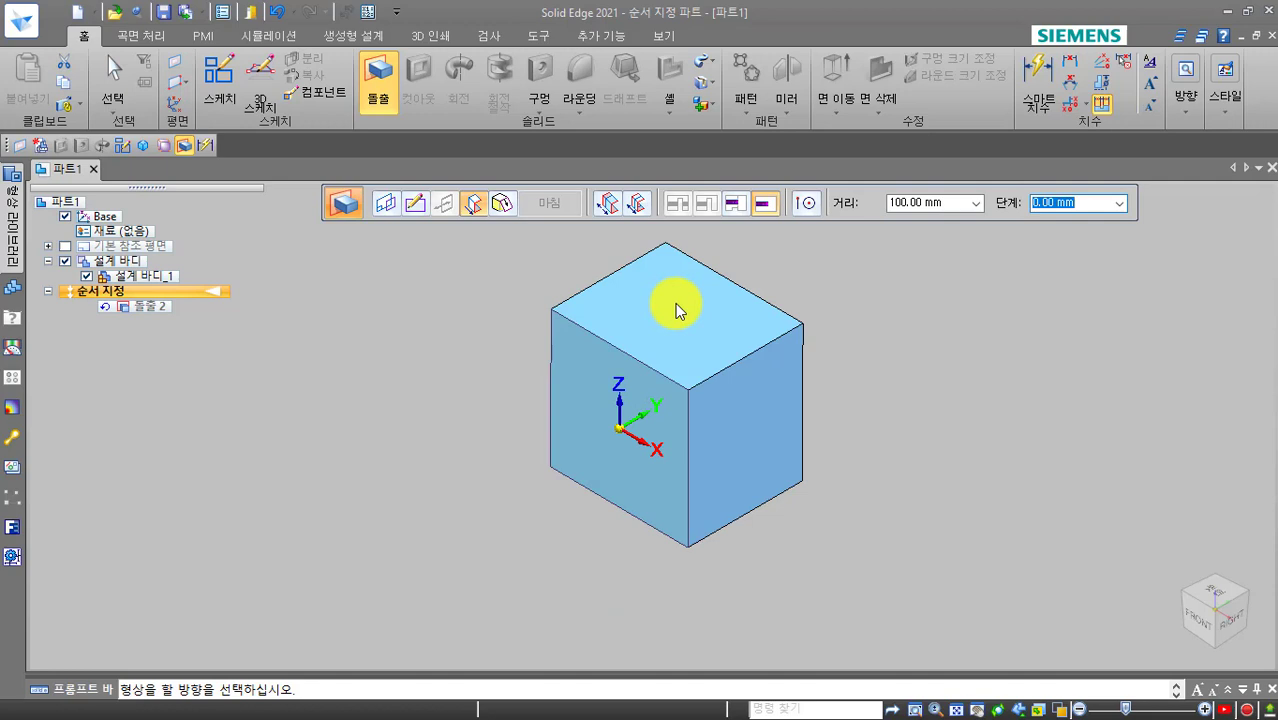
{"action": "left_click", "coordinate": [675, 303]}
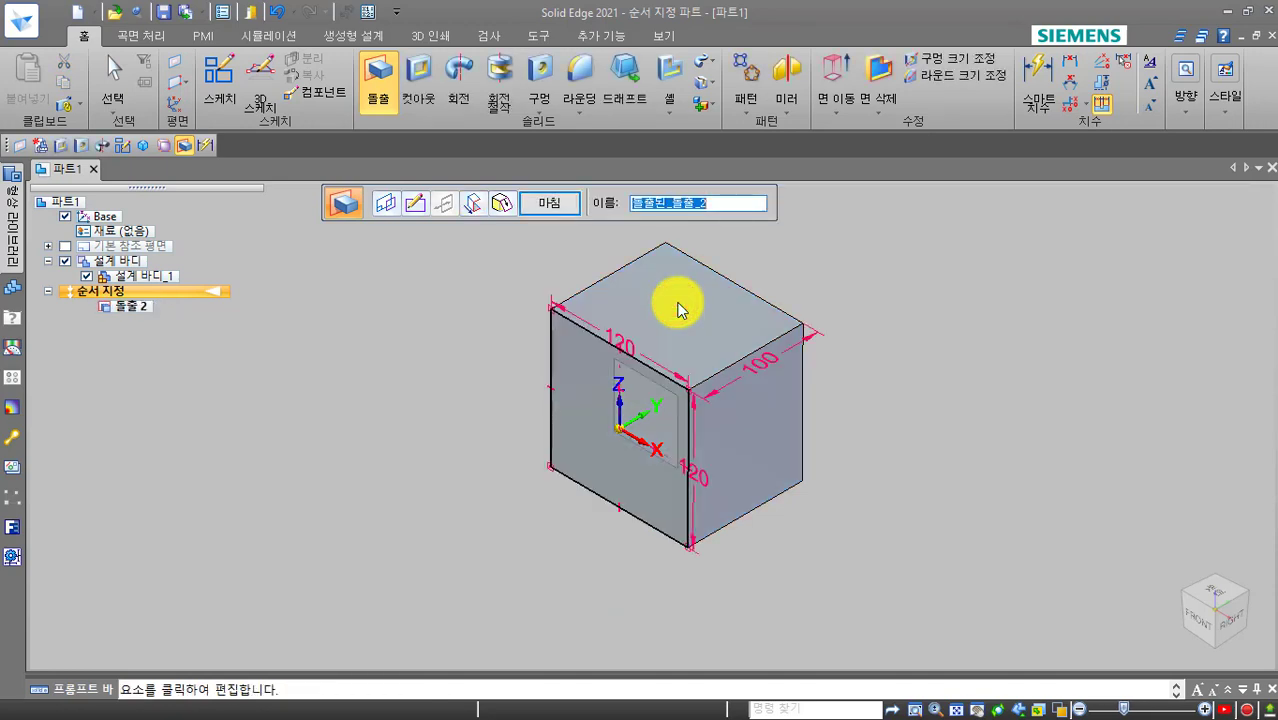
{"action": "key", "text": "Escape"}
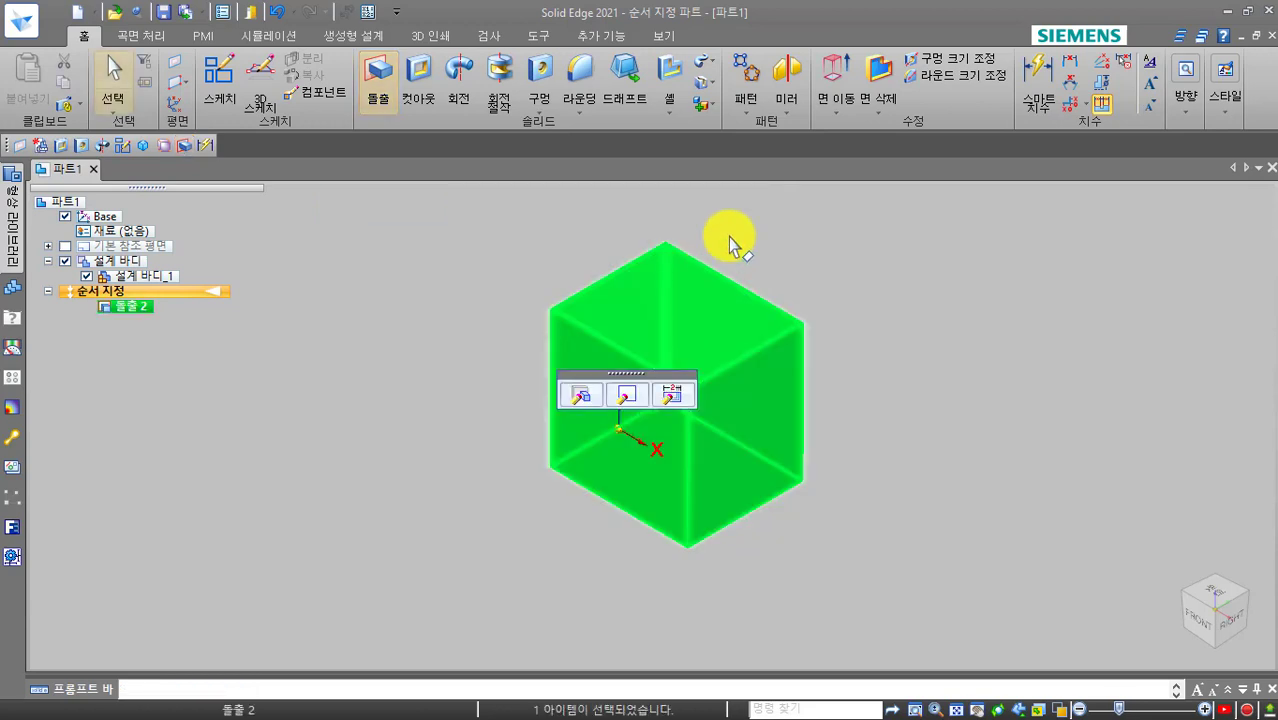
{"action": "left_click", "coordinate": [730, 237]}
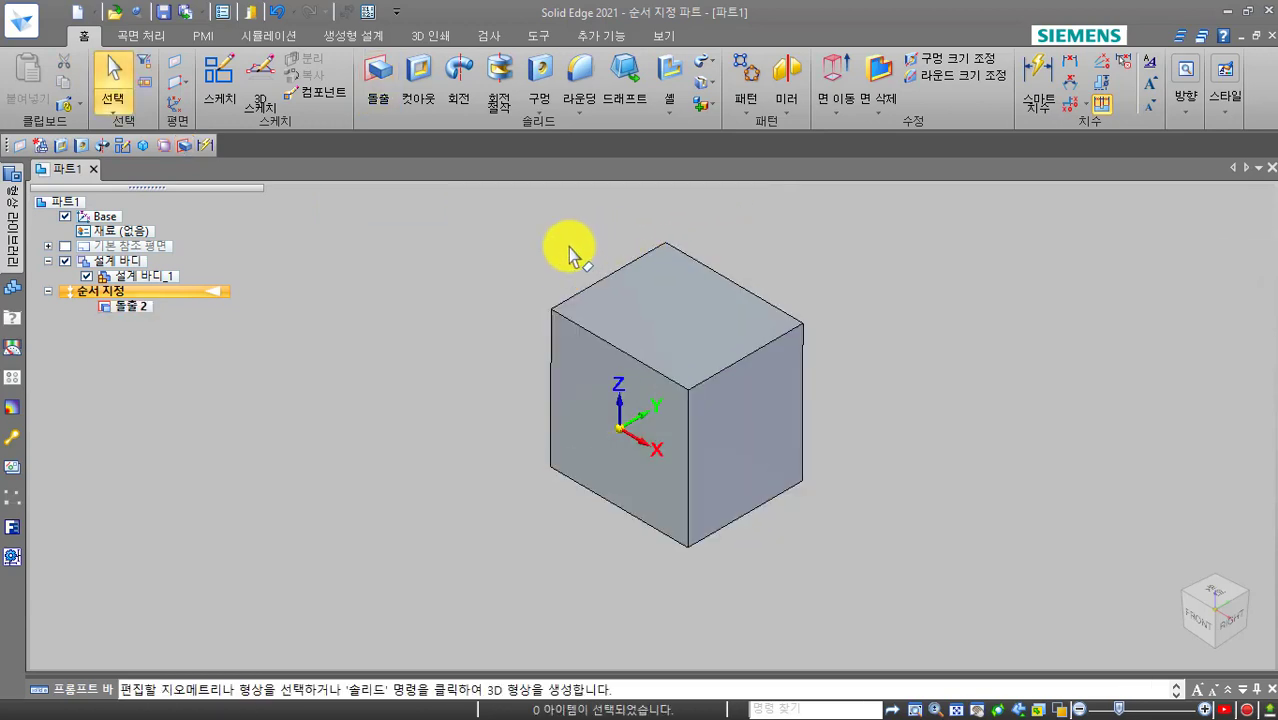
Start a cutout on the block's top face and draw a meandering line chain from its positive X edge, with inner legs about 68 mm long.
{"action": "left_click", "coordinate": [415, 98]}
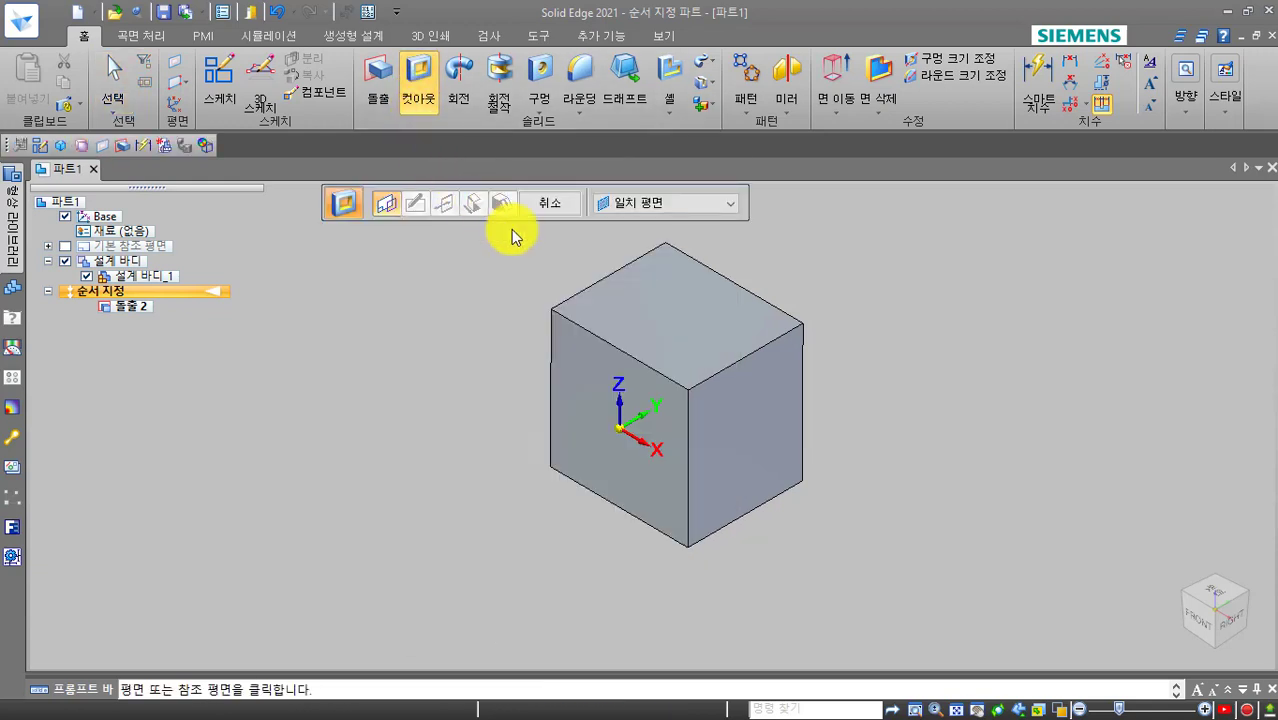
{"action": "left_click", "coordinate": [624, 314]}
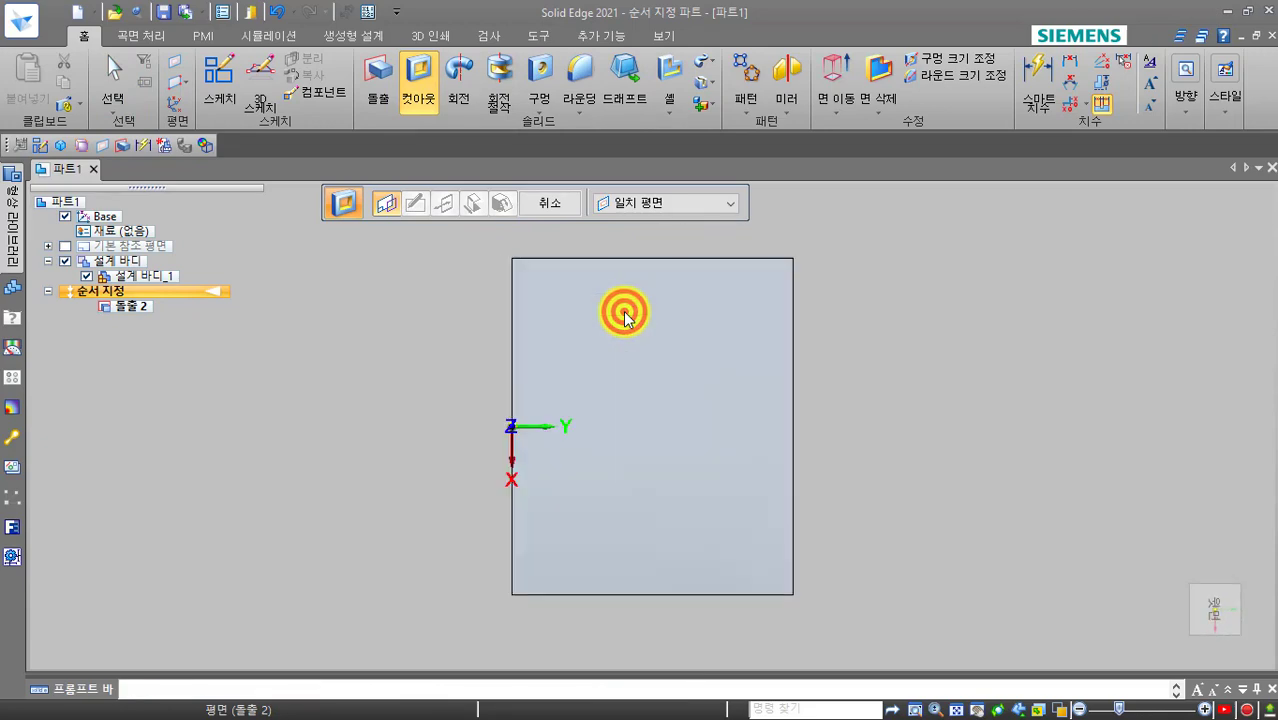
{"action": "left_click", "coordinate": [553, 595]}
{"action": "left_click", "coordinate": [553, 327]}
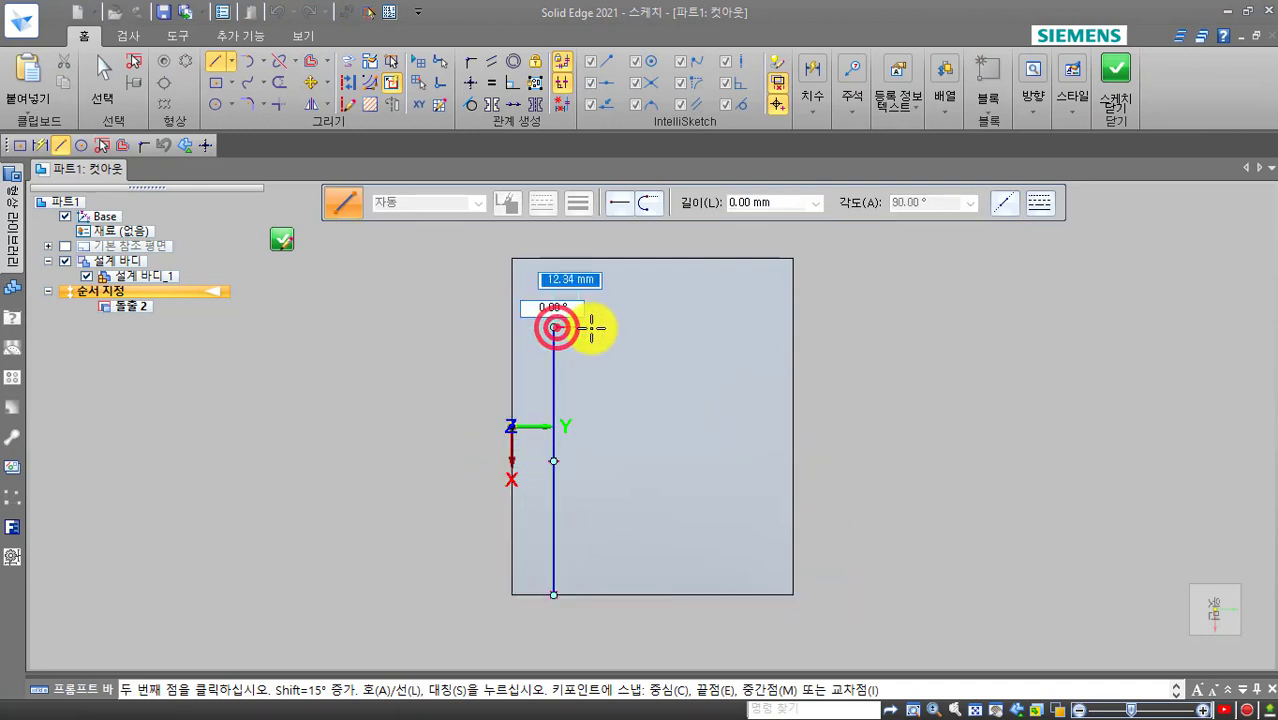
{"action": "left_click", "coordinate": [599, 327]}
{"action": "left_click", "coordinate": [599, 517]}
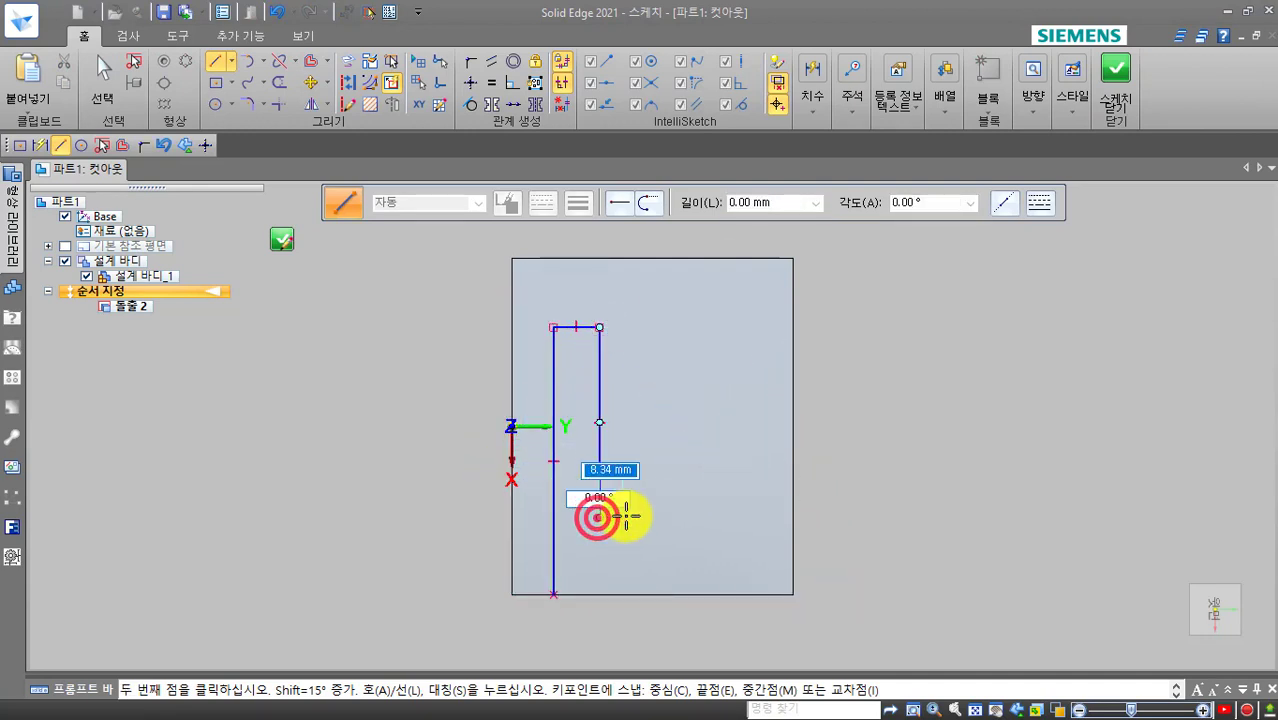
{"action": "left_click", "coordinate": [634, 517]}
{"action": "left_click", "coordinate": [634, 327]}
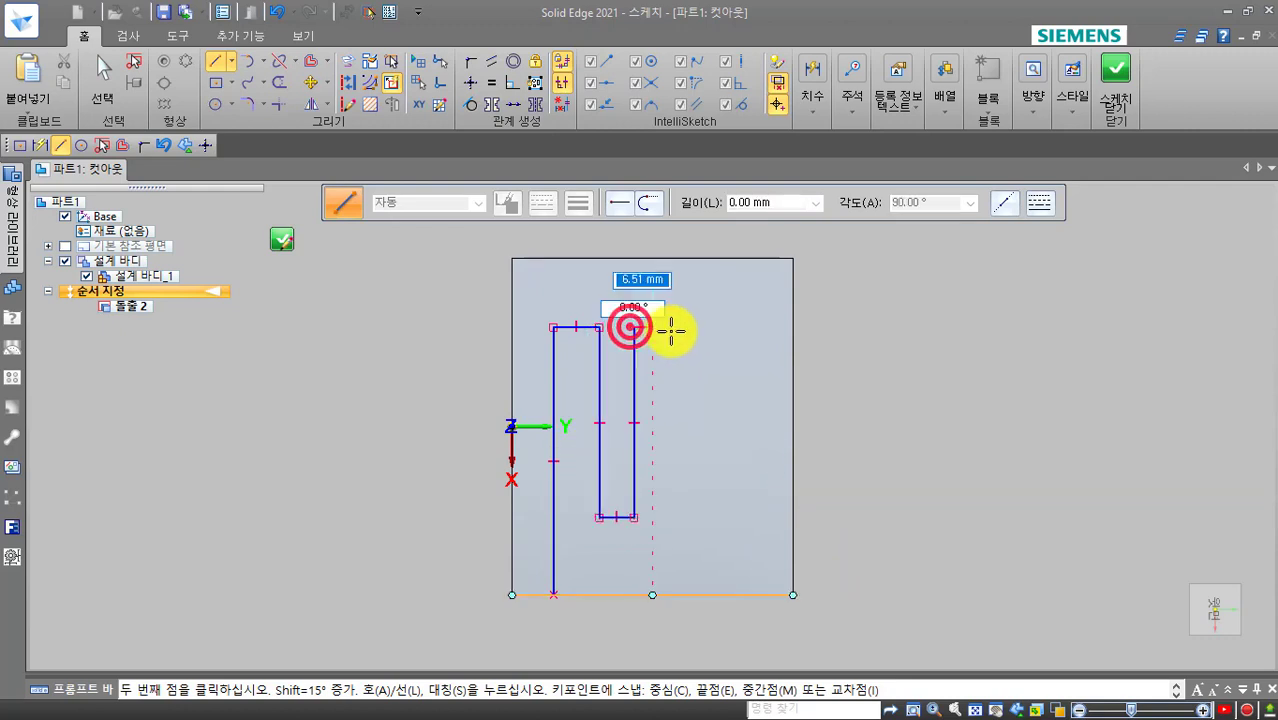
Continue the meandering line chain with aligned legs about 68 mm long, end it on the block's positive Y edge and leave the Line tool.
{"action": "left_click", "coordinate": [680, 327]}
{"action": "left_click", "coordinate": [680, 517]}
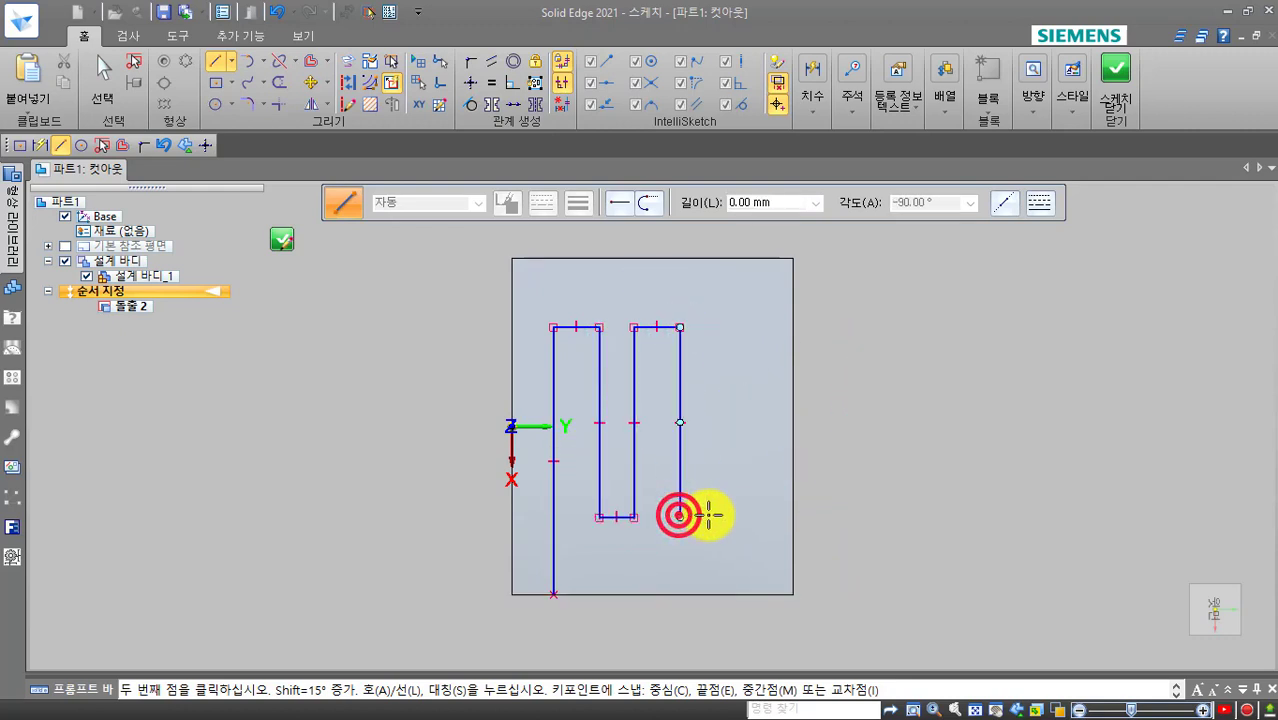
{"action": "left_click", "coordinate": [717, 517]}
{"action": "left_click", "coordinate": [717, 327]}
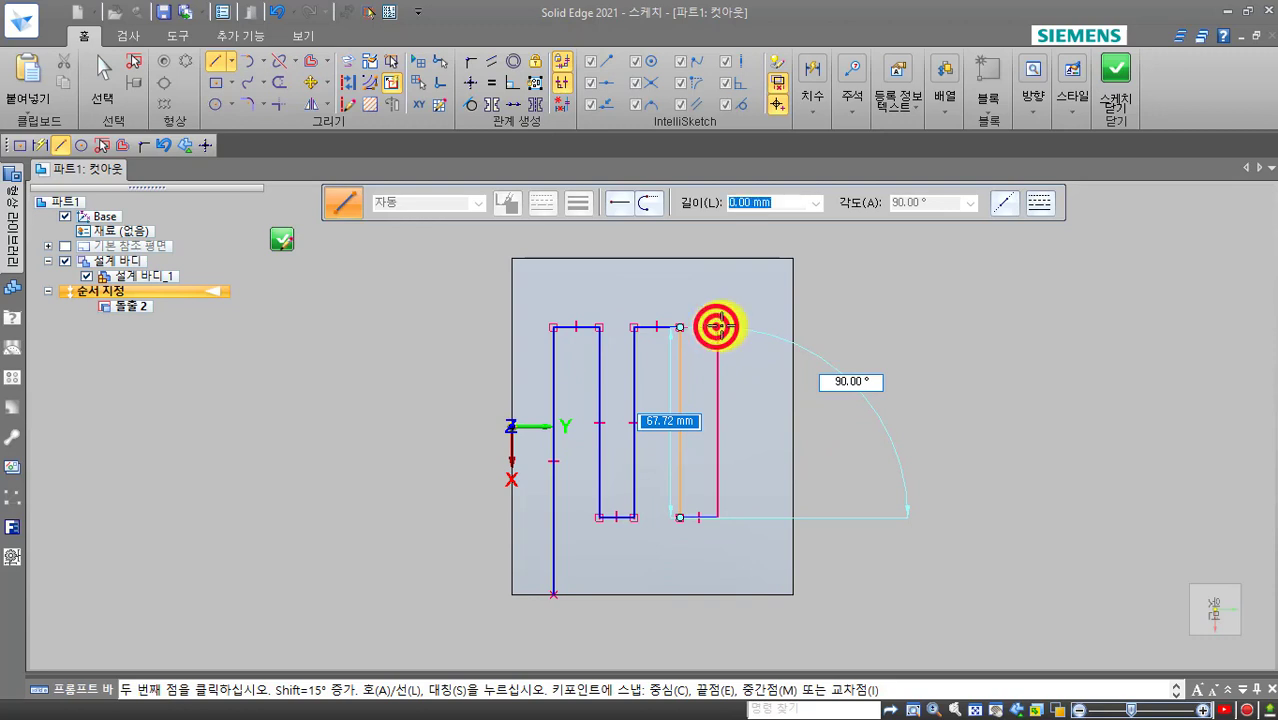
{"action": "left_click", "coordinate": [753, 327]}
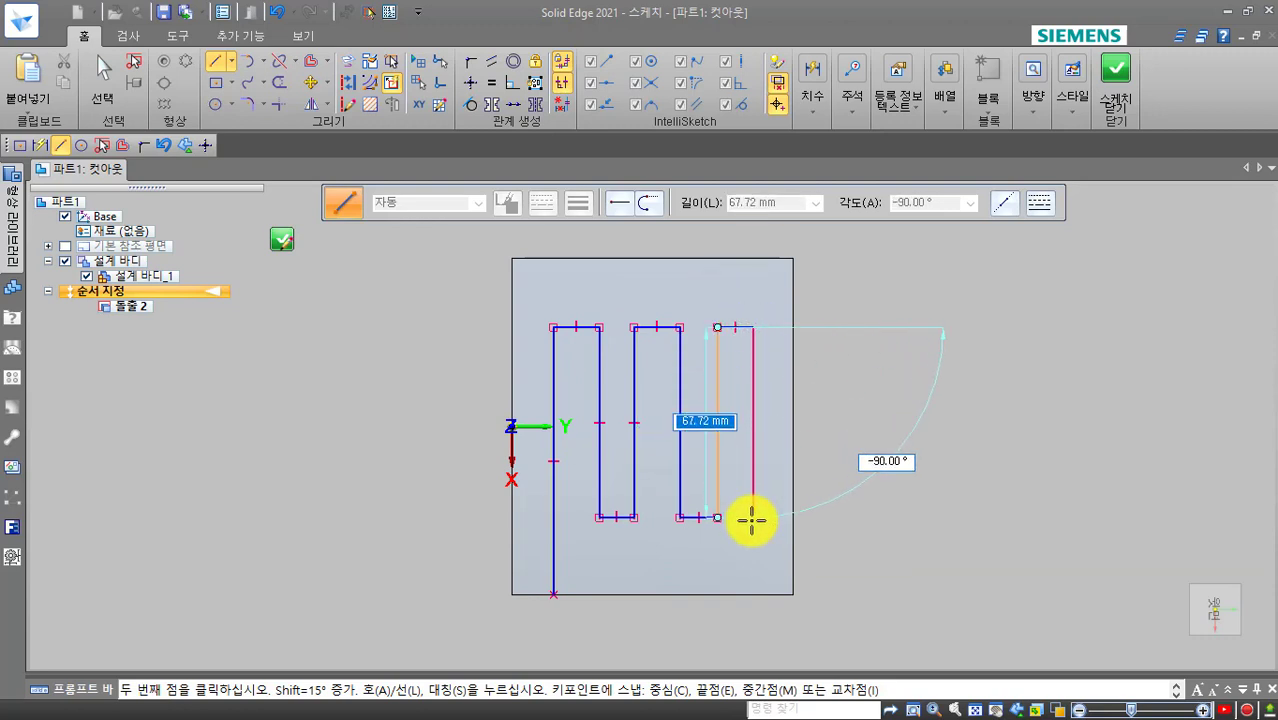
{"action": "left_click", "coordinate": [752, 517]}
{"action": "left_click", "coordinate": [778, 516]}
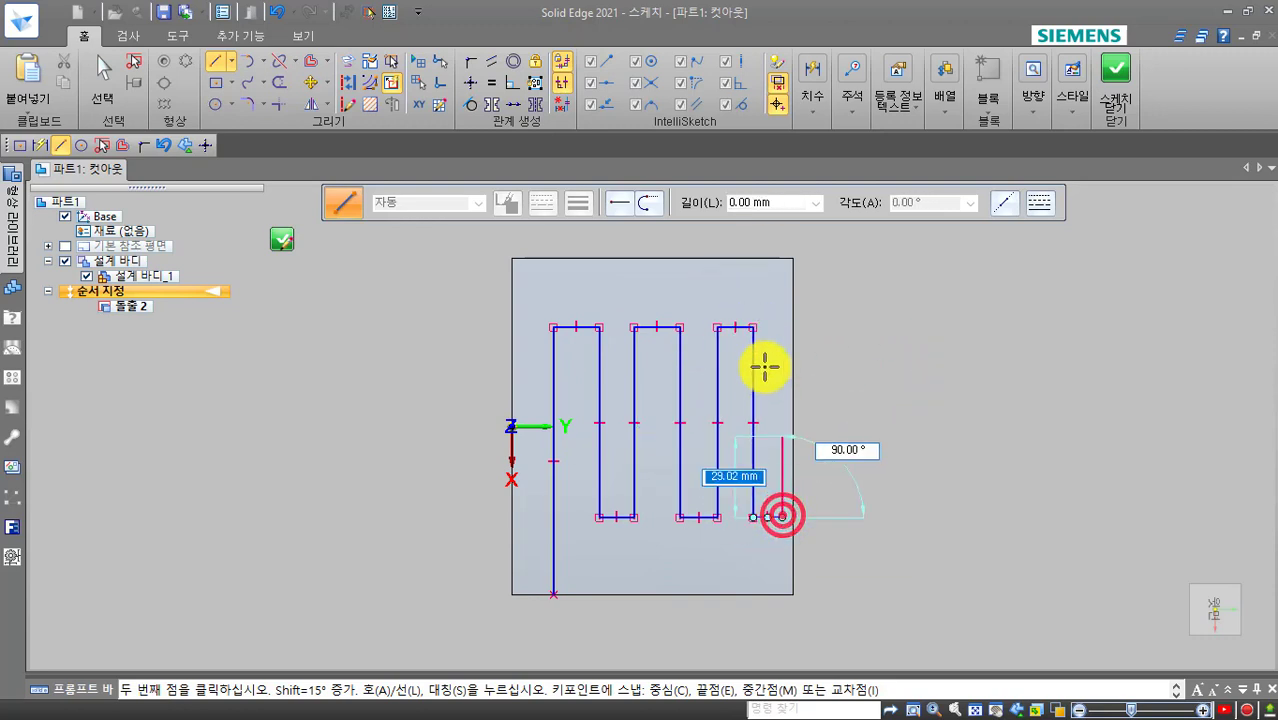
{"action": "left_click", "coordinate": [781, 327]}
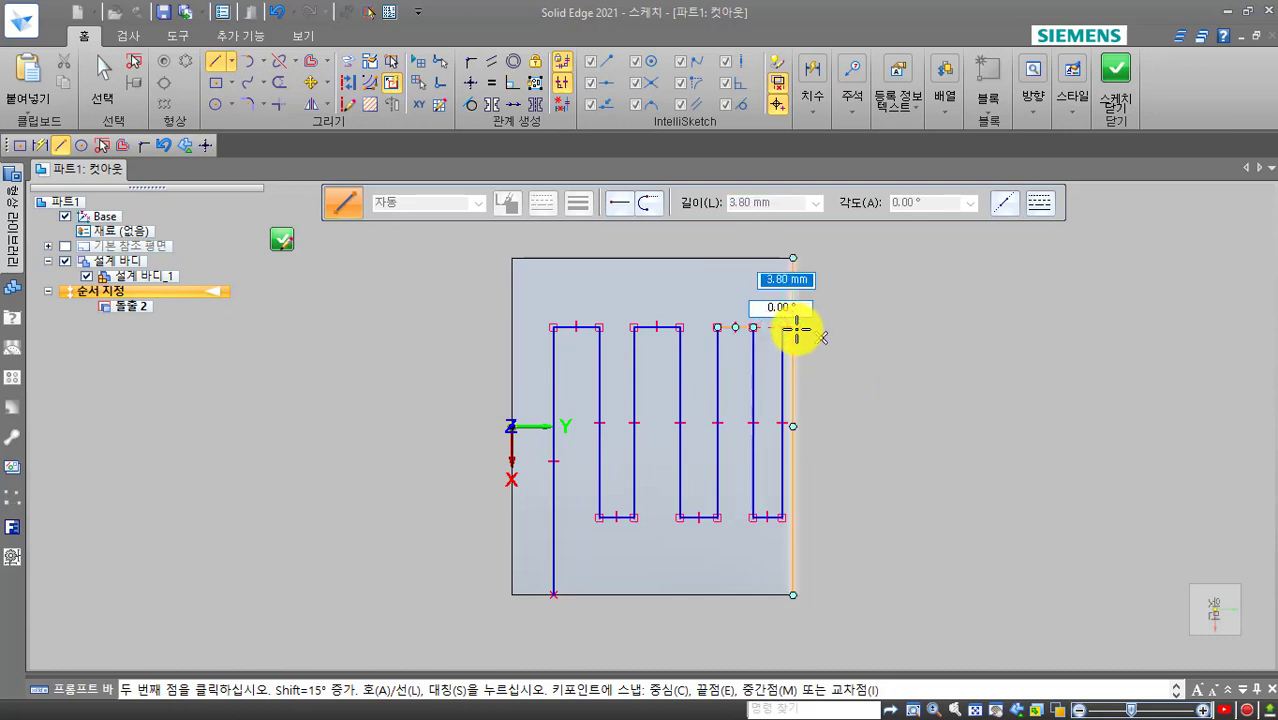
{"action": "left_click", "coordinate": [793, 333]}
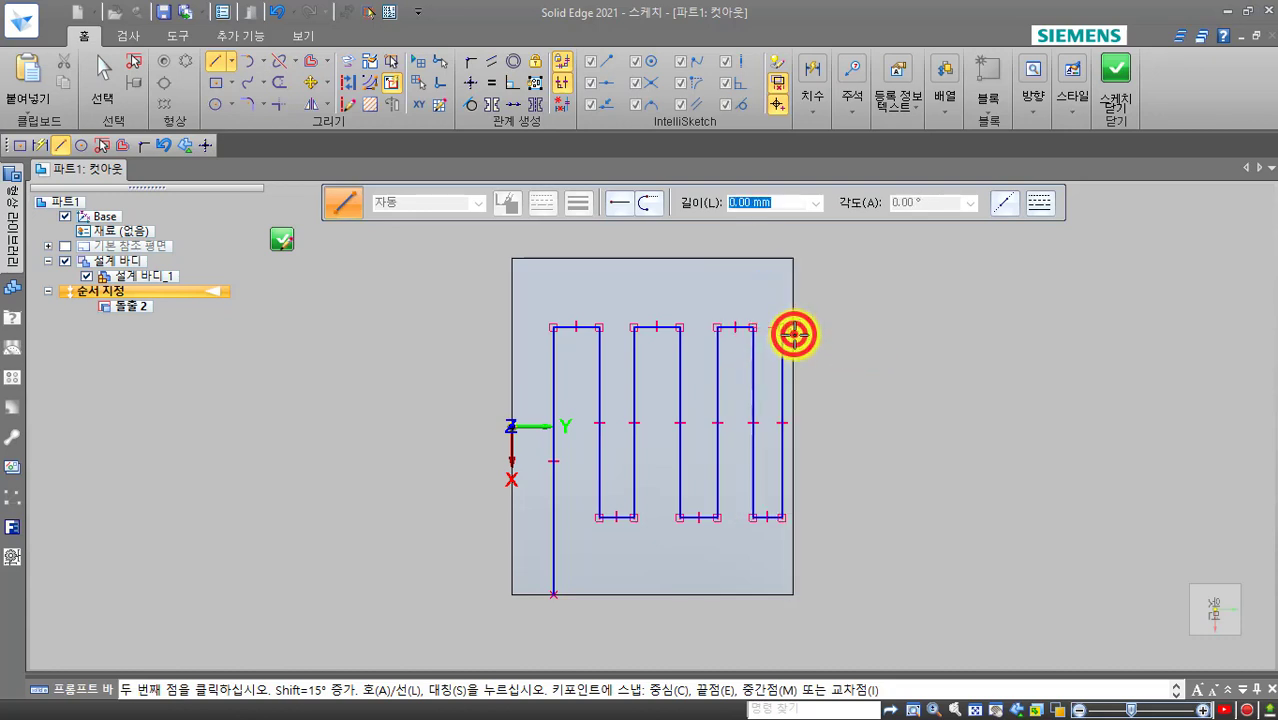
{"action": "right_click", "coordinate": [809, 329]}
{"action": "key", "text": "Escape"}
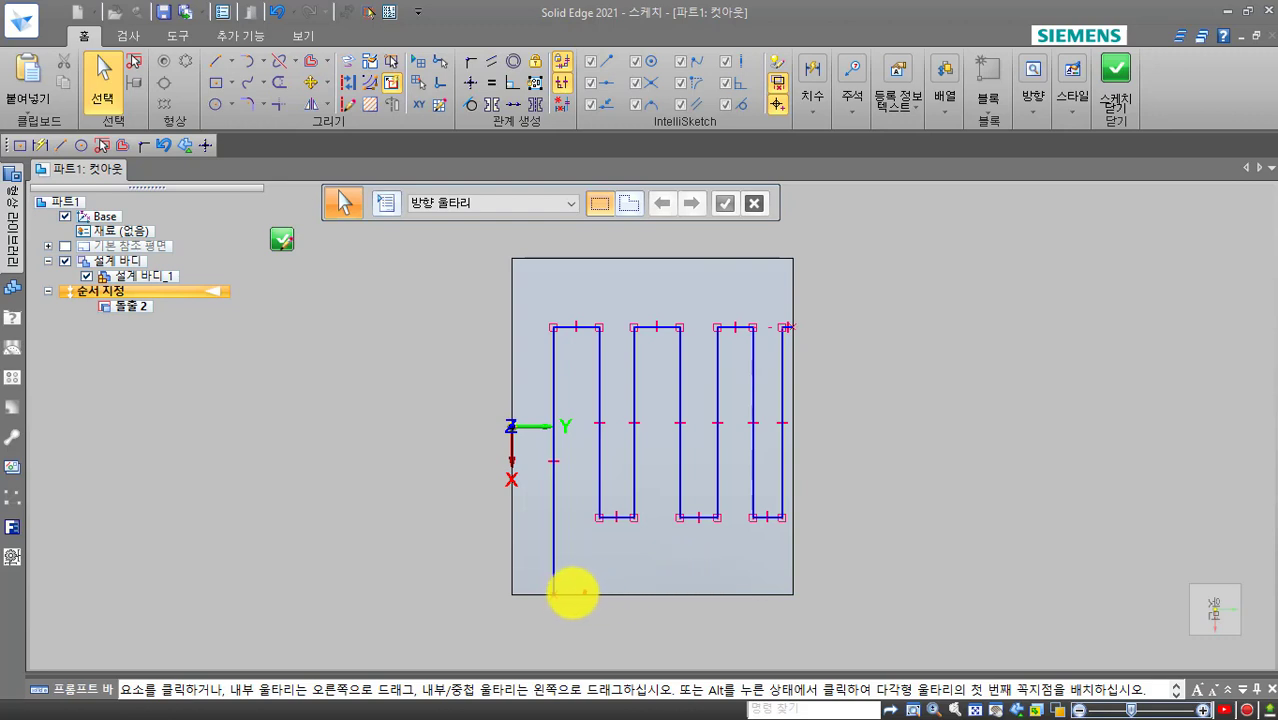
{"action": "left_click_drag", "start_coordinate": [555, 590], "coordinate": [795, 594]}
{"action": "mouse_move", "coordinate": [793, 328]}
{"action": "left_mouse_down"}
{"action": "mouse_move", "coordinate": [810, 463]}
{"action": "mouse_move", "coordinate": [793, 600]}
{"action": "left_mouse_up"}
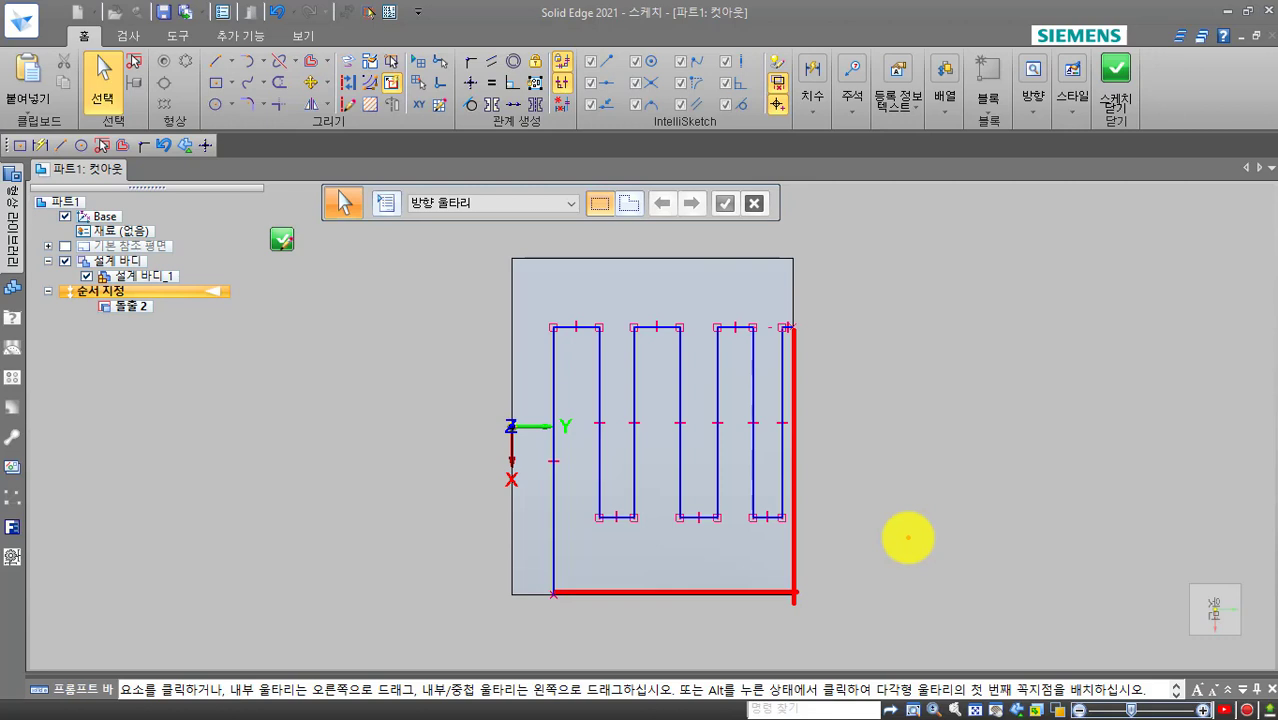
{"action": "key", "text": "Delete"}
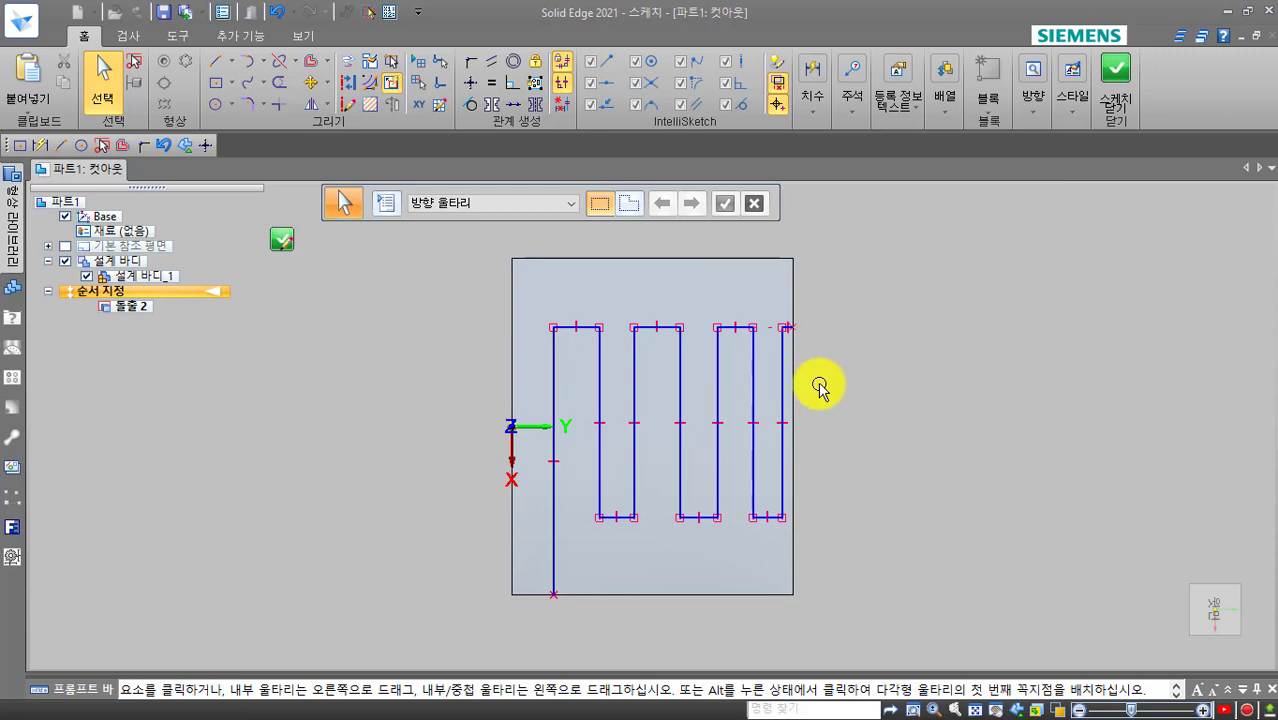
Close the cutout sketch and choose the positive Y side of the open profile for removing material.
{"action": "left_click", "coordinate": [1117, 90]}
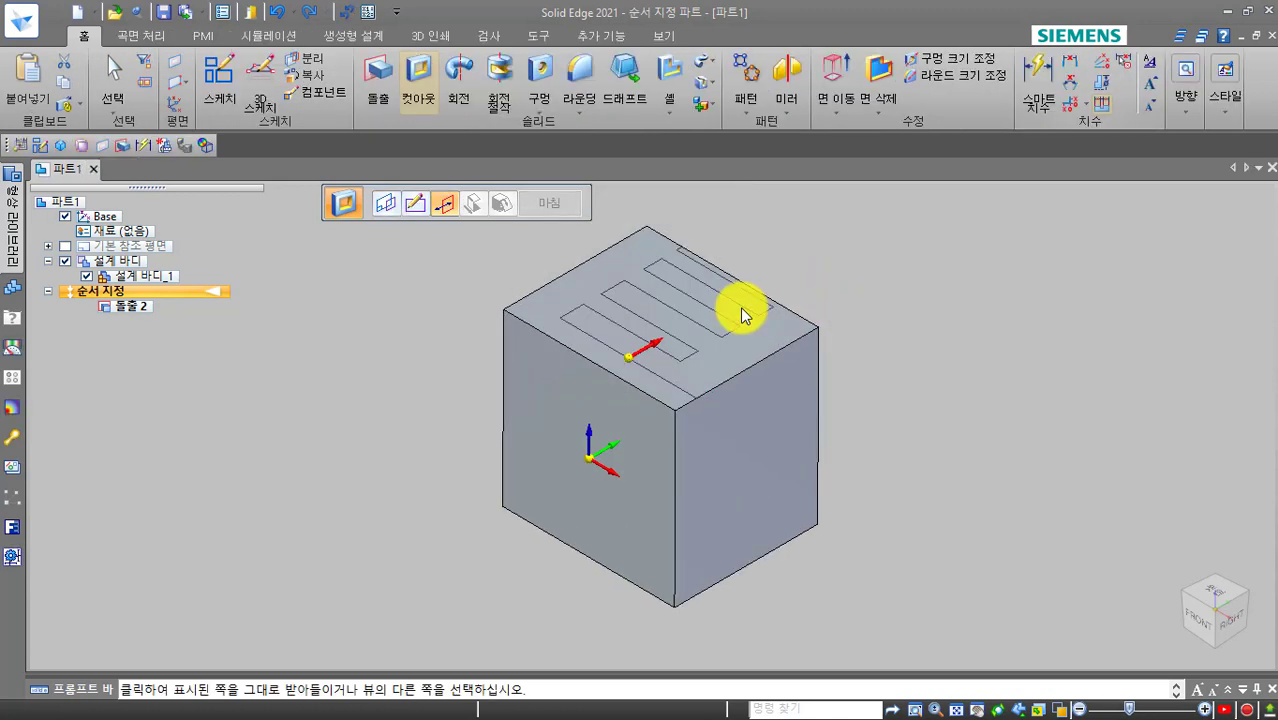
{"action": "scroll", "coordinate": [740, 307], "scroll_direction": "up", "scroll_amount": 1}
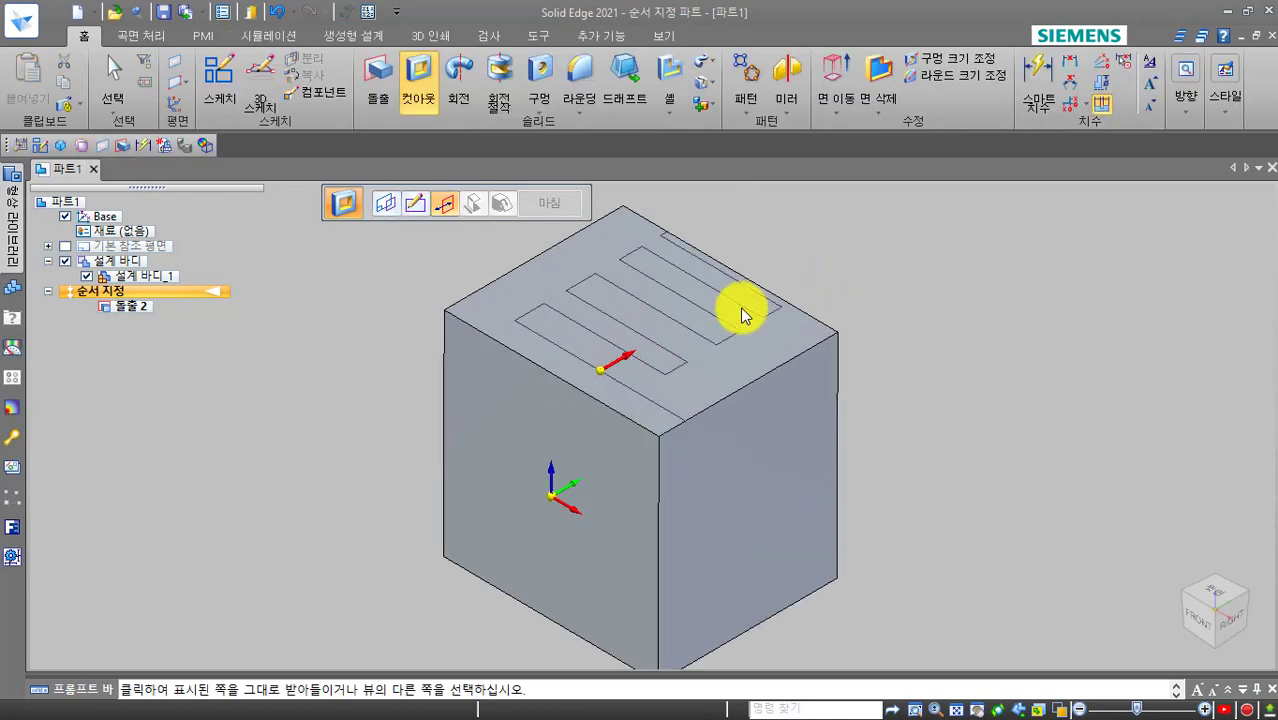
{"action": "left_click", "coordinate": [447, 217]}
{"action": "left_click", "coordinate": [450, 217]}
{"action": "left_click", "coordinate": [453, 217]}
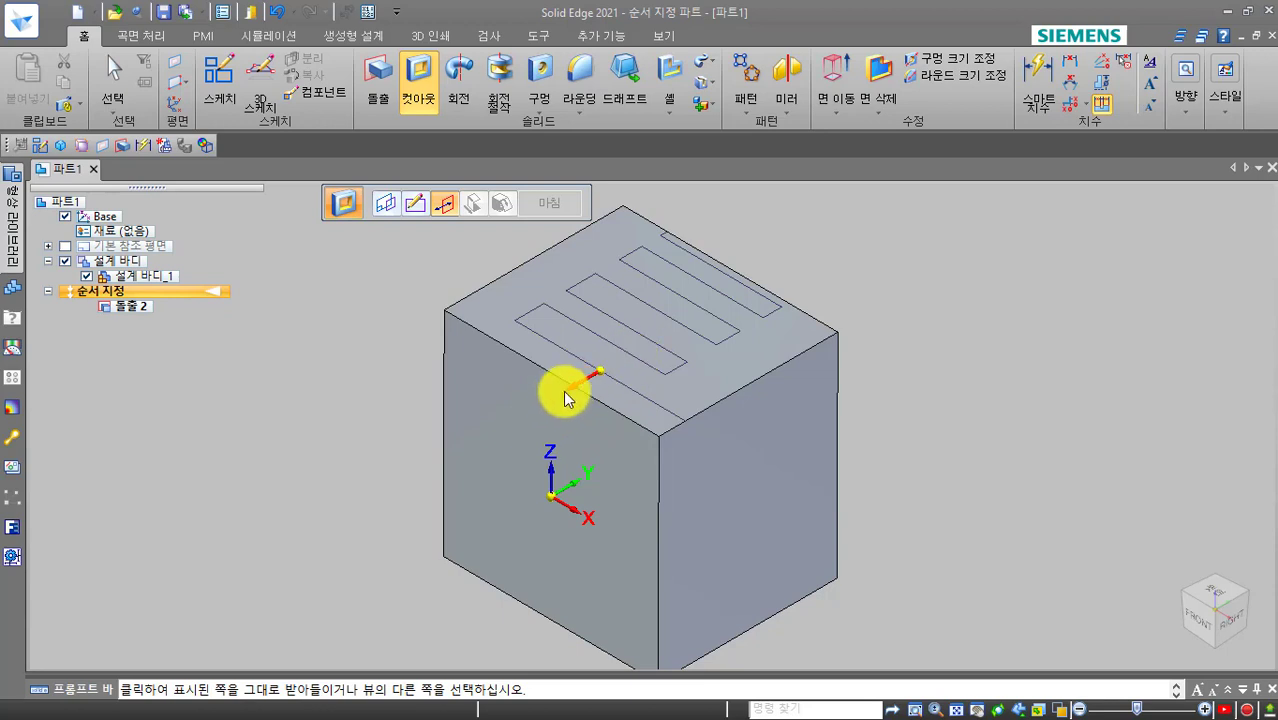
{"action": "left_click", "coordinate": [634, 347]}
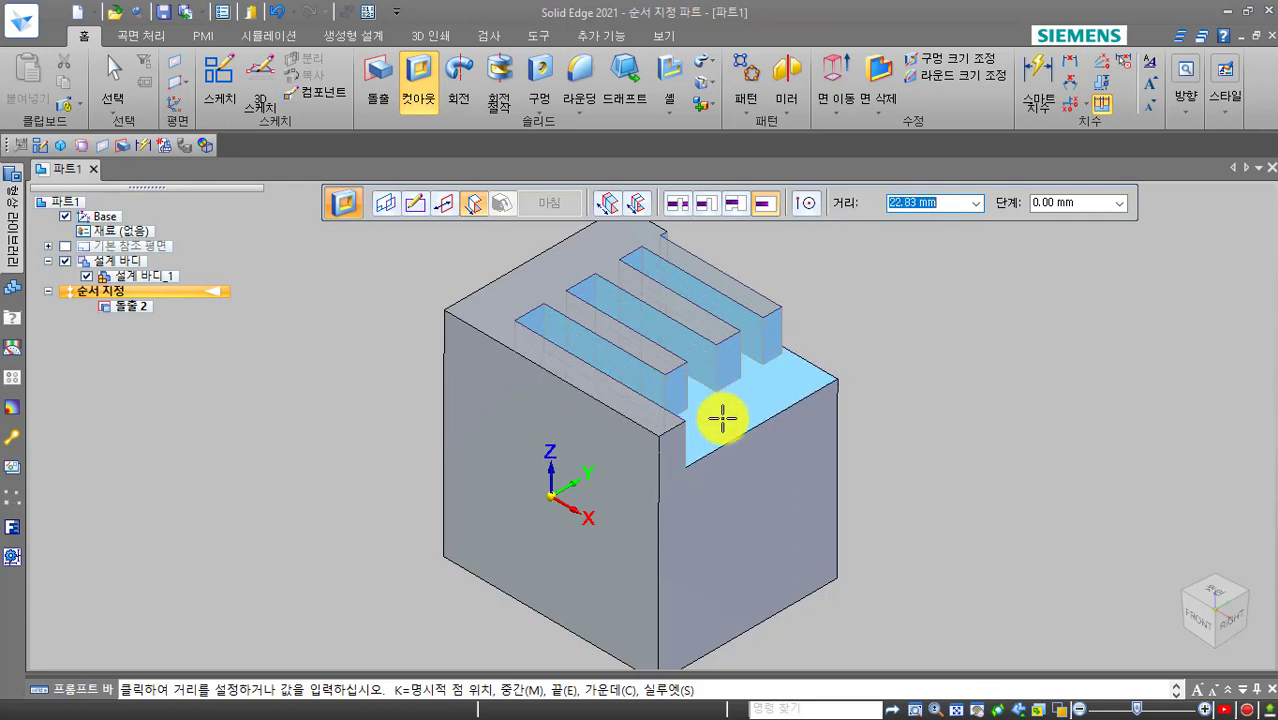
Switch the cutout's removal side to negative Y and return it to the positive Y side of the open profile.
{"action": "left_click", "coordinate": [446, 206]}
{"action": "left_click", "coordinate": [505, 412]}
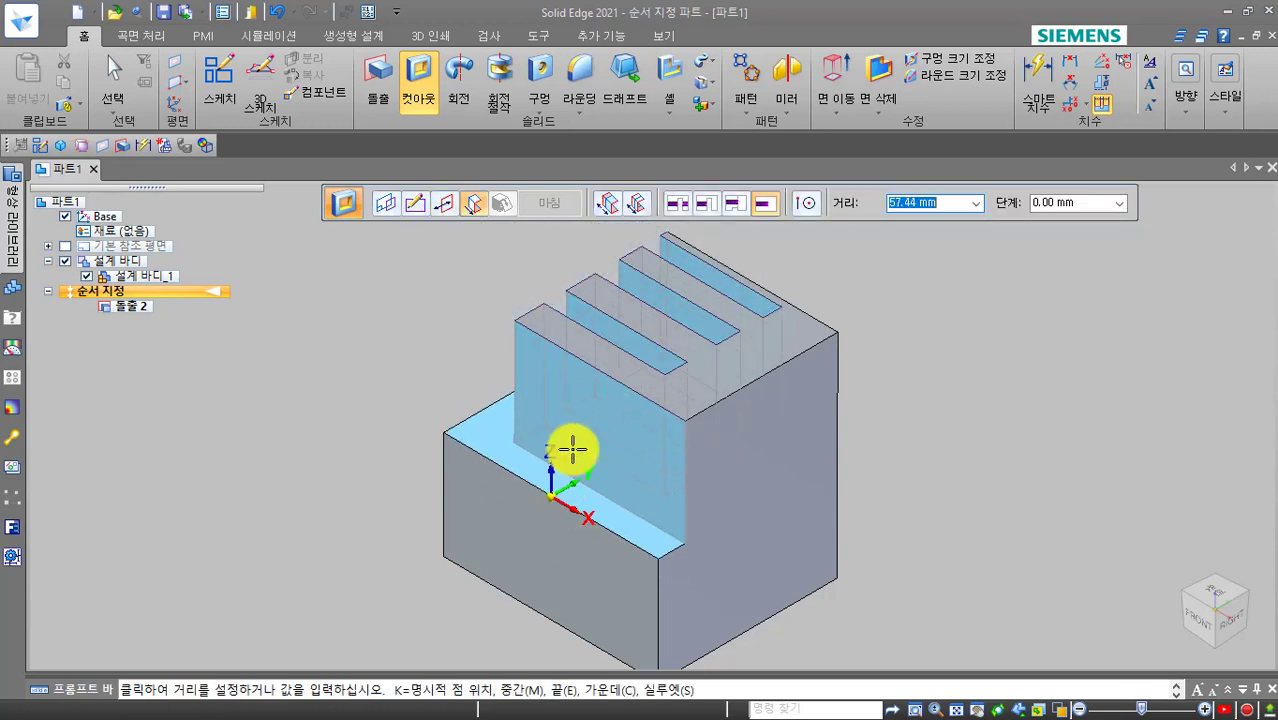
{"action": "left_click", "coordinate": [445, 206]}
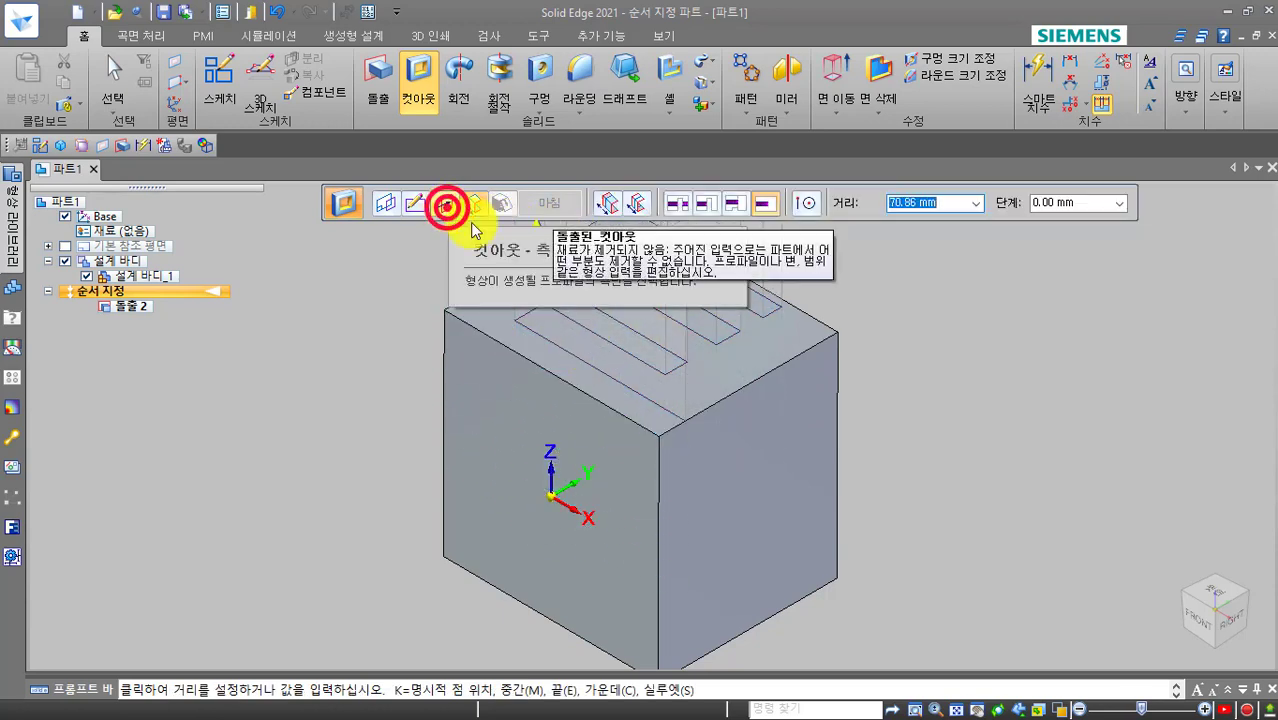
{"action": "left_click", "coordinate": [728, 416]}
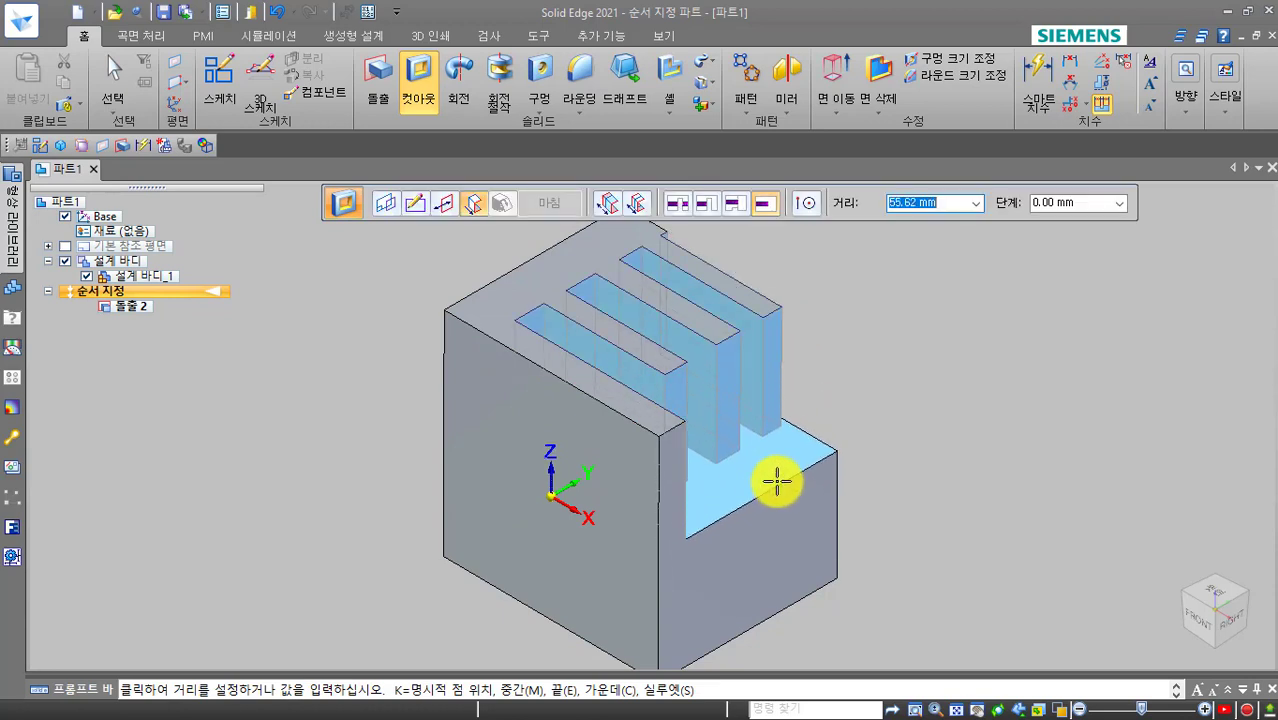
Review the keypoint types available for the cutout's extent and keep center and end points selected.
{"action": "scroll", "coordinate": [778, 450], "scroll_direction": "down", "scroll_amount": 1}
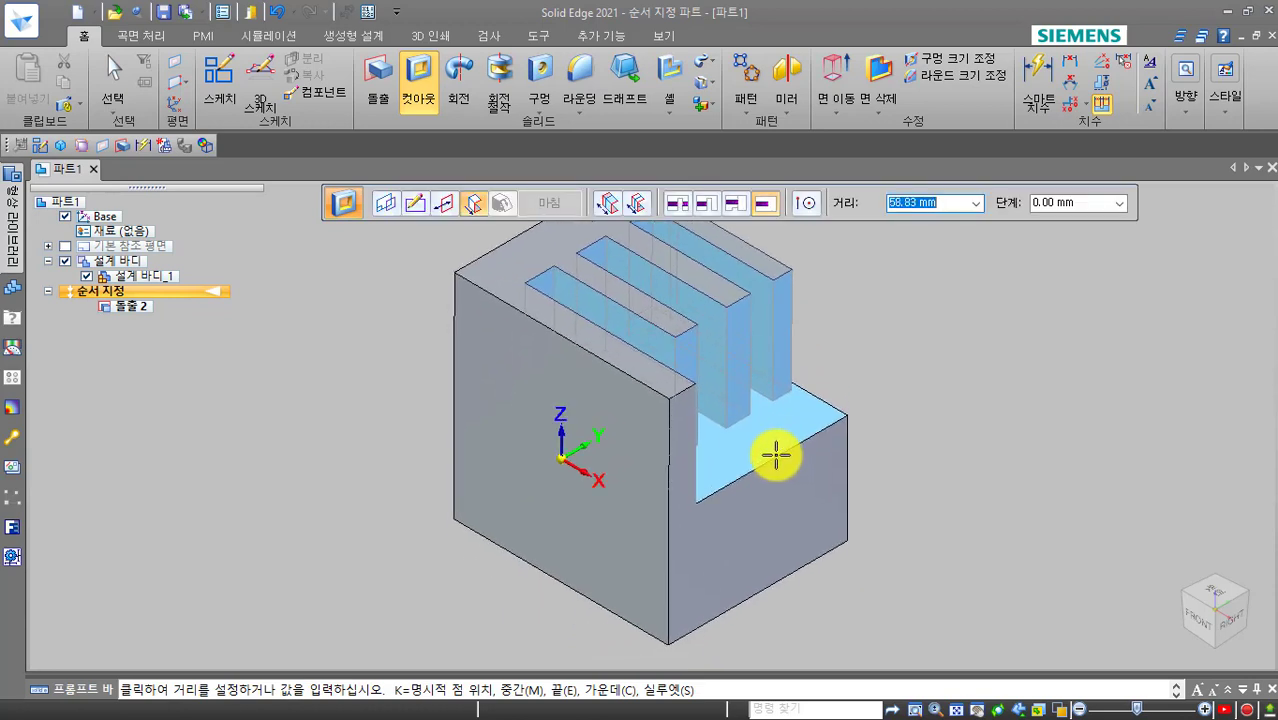
{"action": "scroll", "coordinate": [775, 445], "scroll_direction": "down", "scroll_amount": 2}
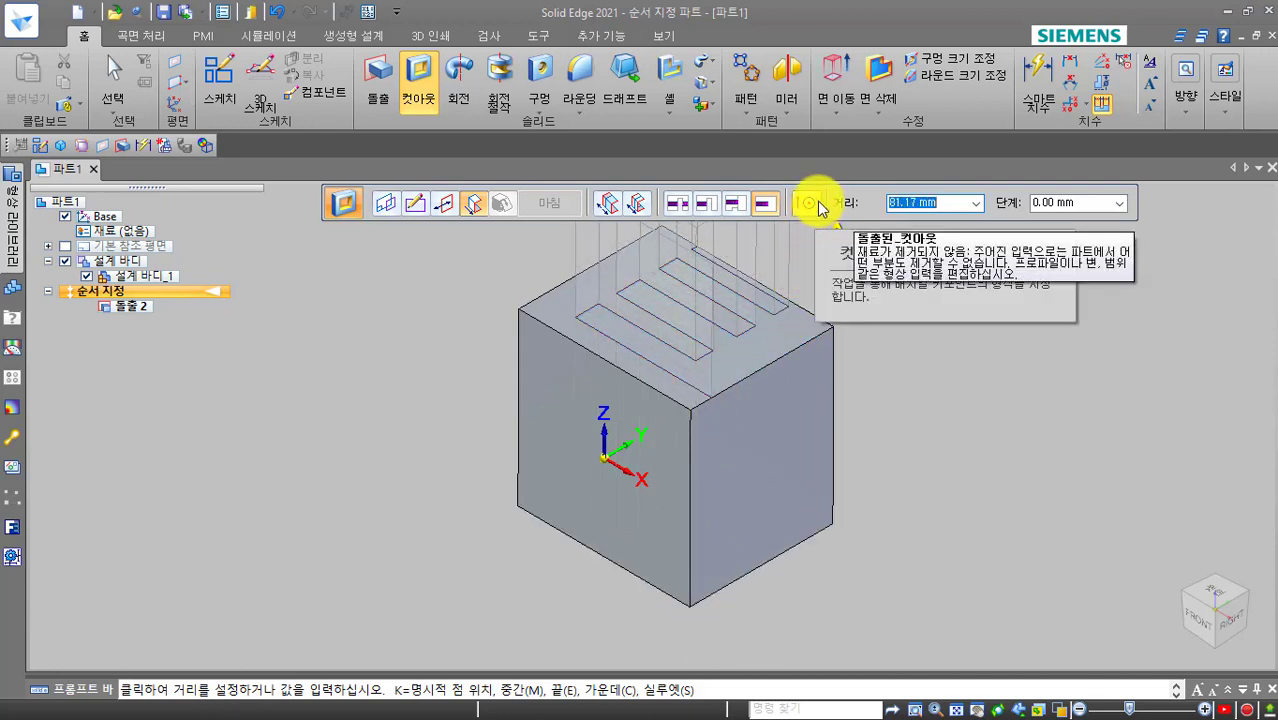
{"action": "left_click", "coordinate": [812, 204]}
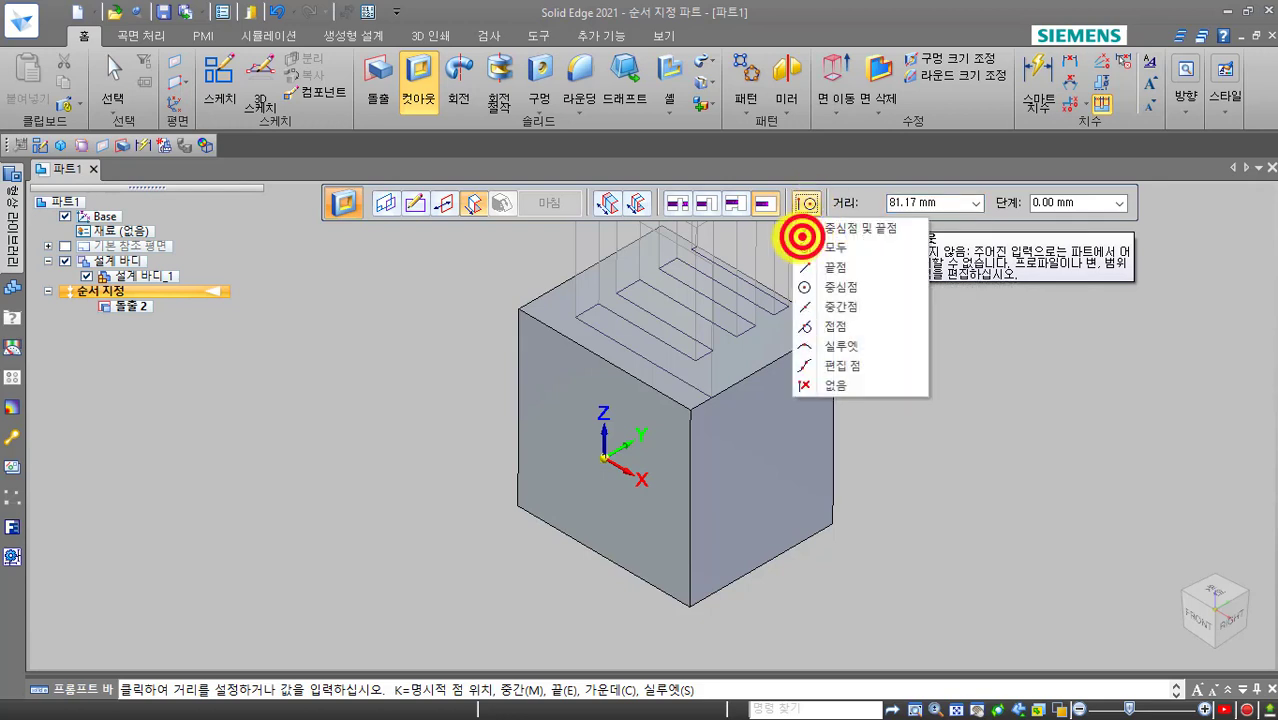
{"action": "mouse_move", "coordinate": [800, 237]}
{"action": "left_mouse_down"}
{"action": "mouse_move", "coordinate": [779, 342]}
{"action": "mouse_move", "coordinate": [798, 398]}
{"action": "left_mouse_up"}
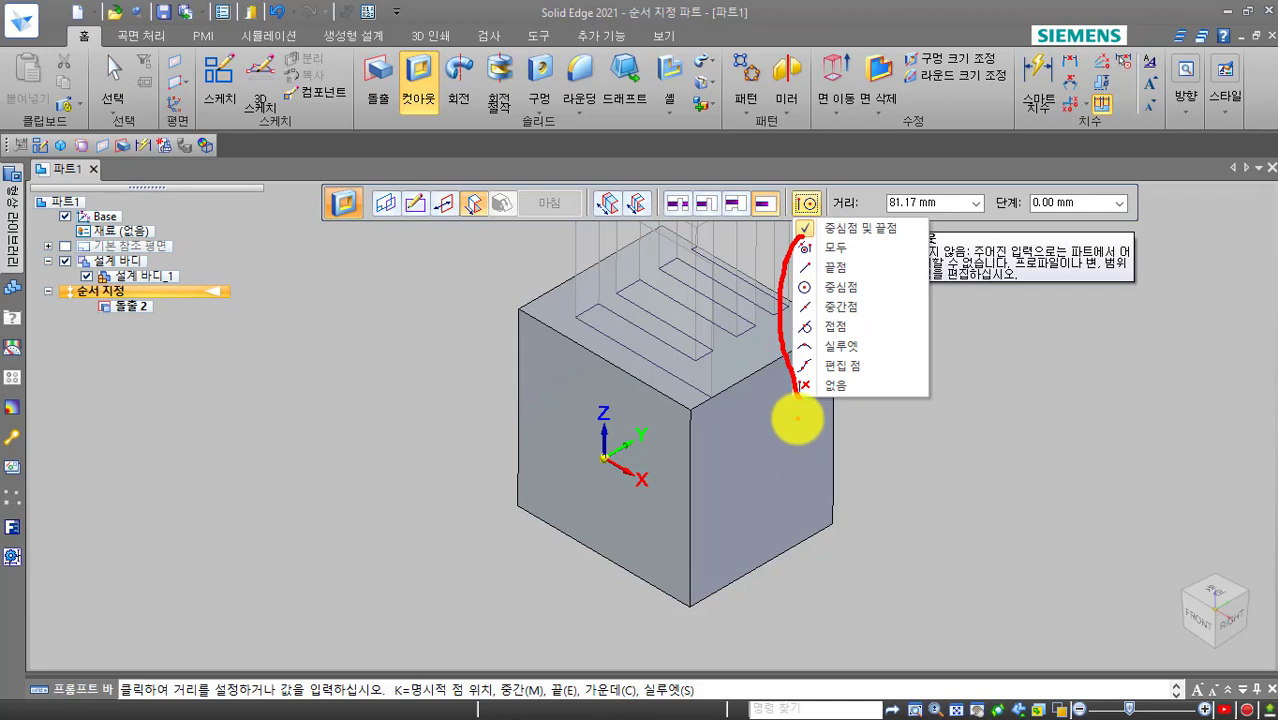
{"action": "mouse_move", "coordinate": [806, 226]}
{"action": "left_mouse_down"}
{"action": "mouse_move", "coordinate": [879, 240]}
{"action": "mouse_move", "coordinate": [907, 229]}
{"action": "mouse_move", "coordinate": [870, 205]}
{"action": "left_mouse_up"}
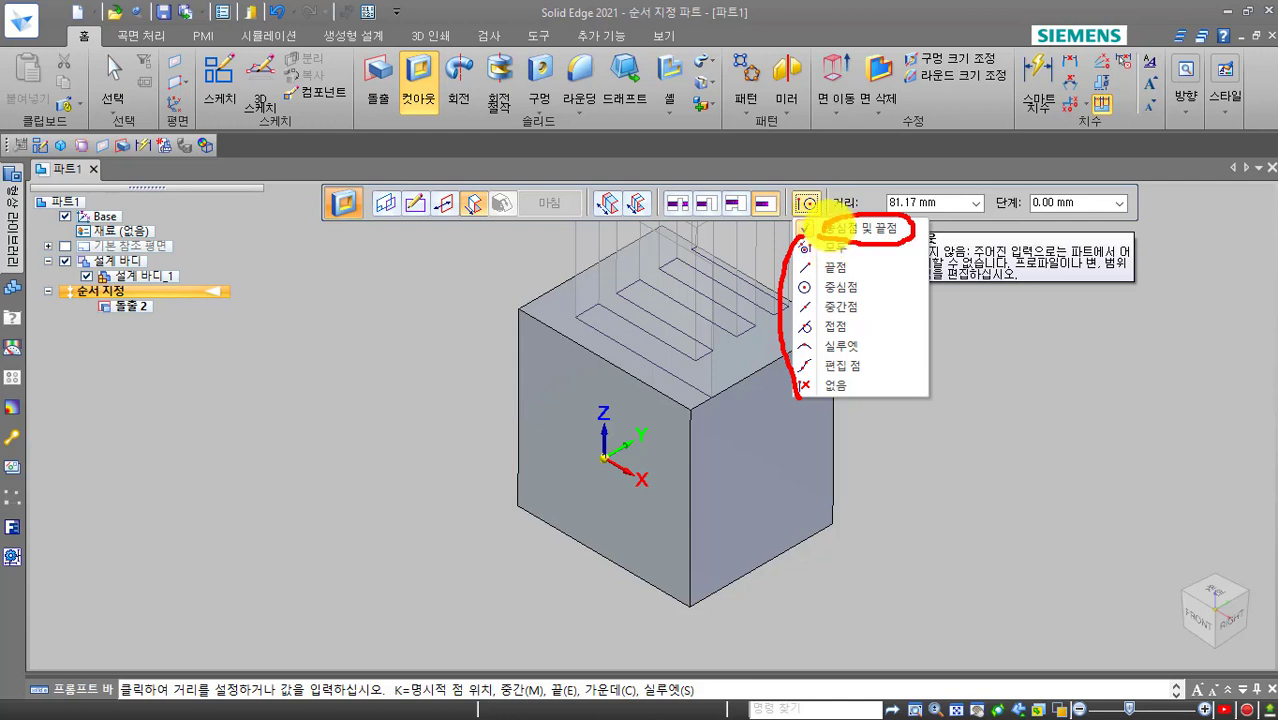
{"action": "left_click", "coordinate": [832, 227]}
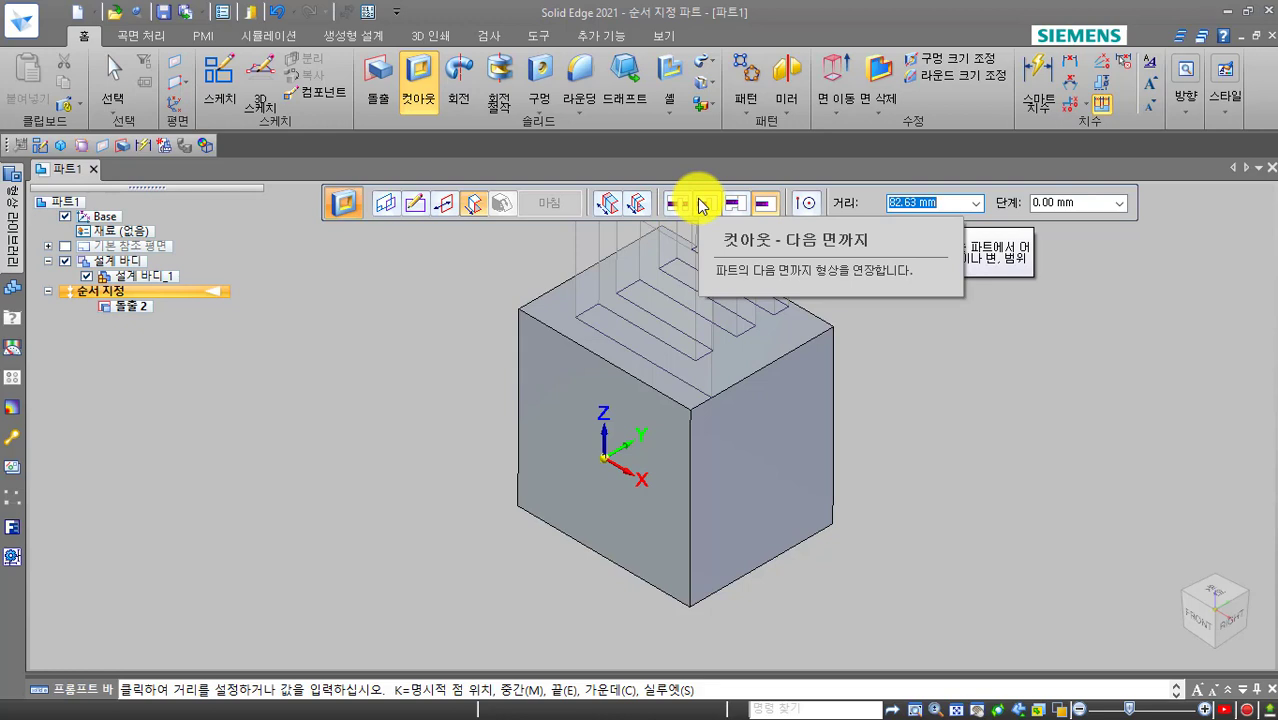
Cut the meandering profile downward through the block with the Through Next extent and finish the feature.
{"action": "left_click", "coordinate": [699, 205]}
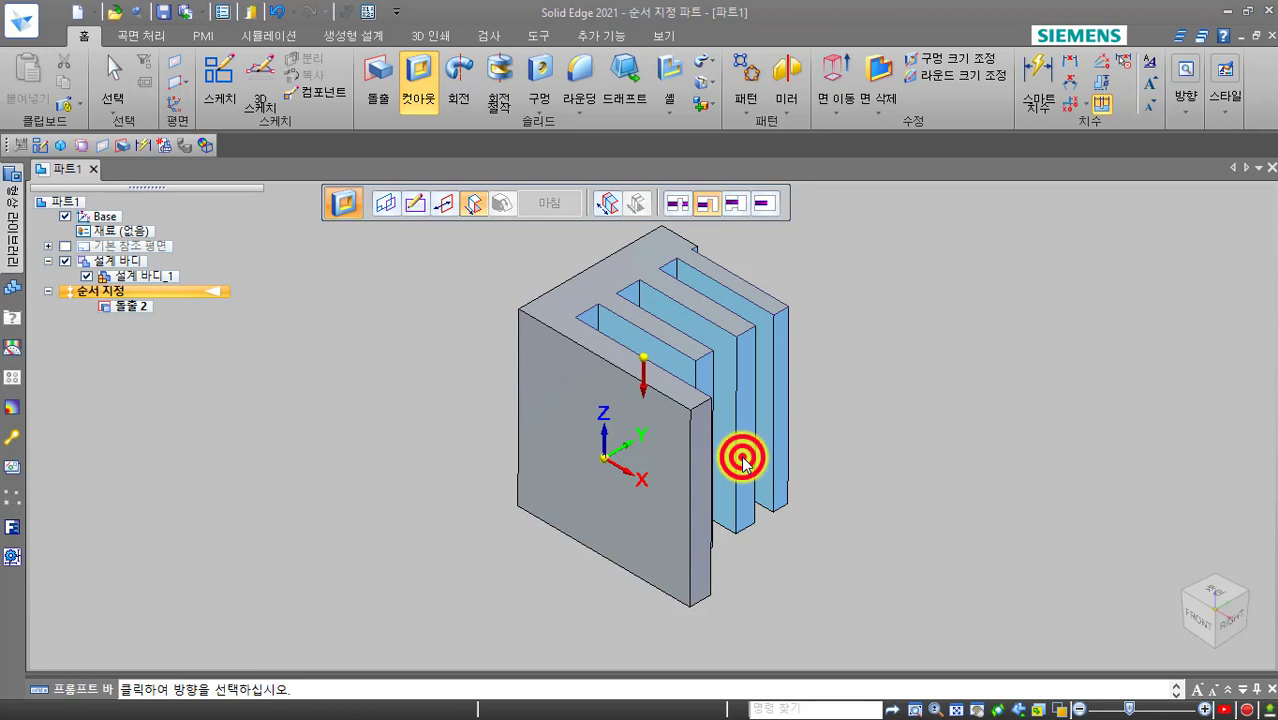
{"action": "left_click", "coordinate": [742, 460]}
{"action": "right_click", "coordinate": [854, 397]}
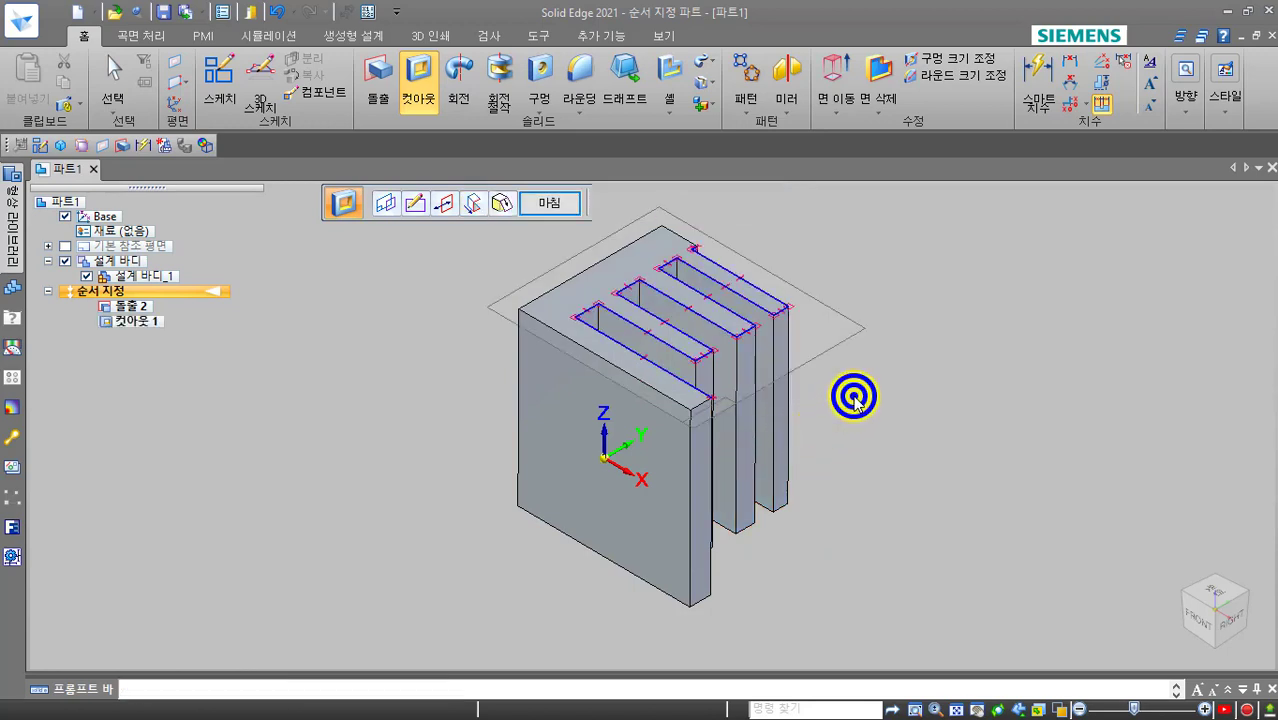
Start a cutout on the outermost fin's positive Y face and sketch a circle about 23.6 mm in diameter centred on the origin.
{"action": "middle_click_drag", "start_coordinate": [854, 397], "coordinate": [842, 400]}
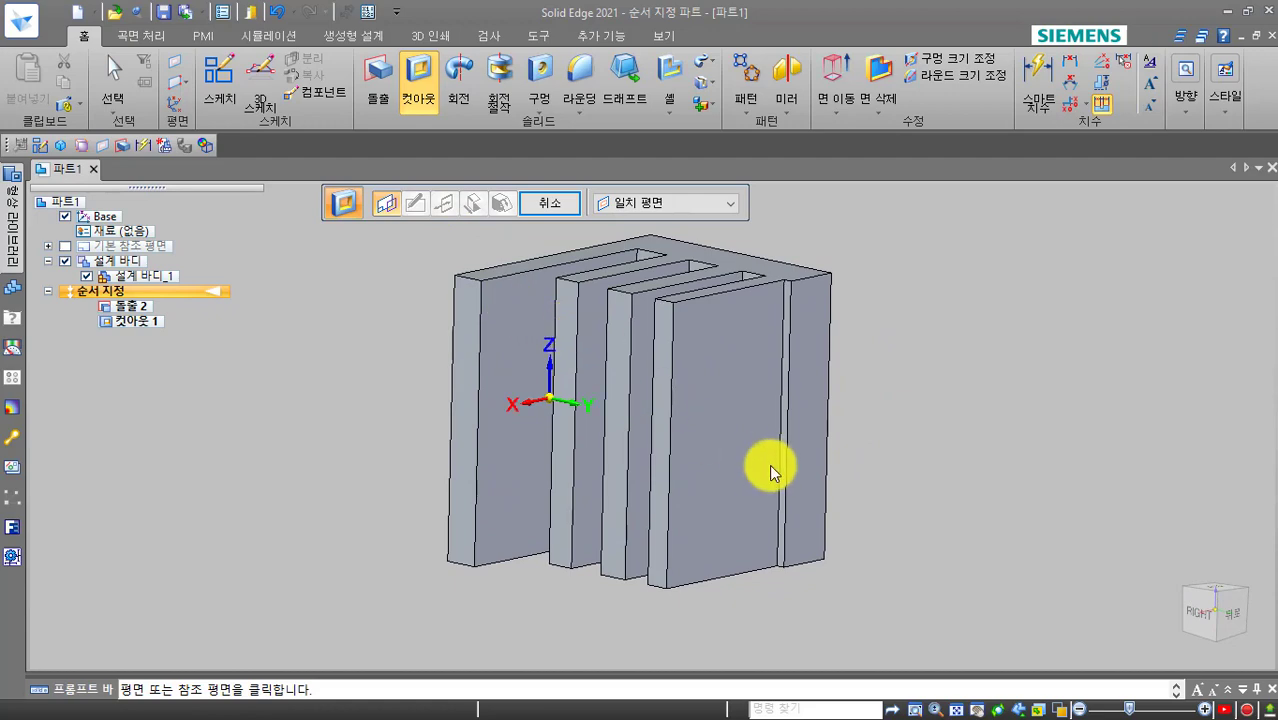
{"action": "left_click", "coordinate": [744, 446]}
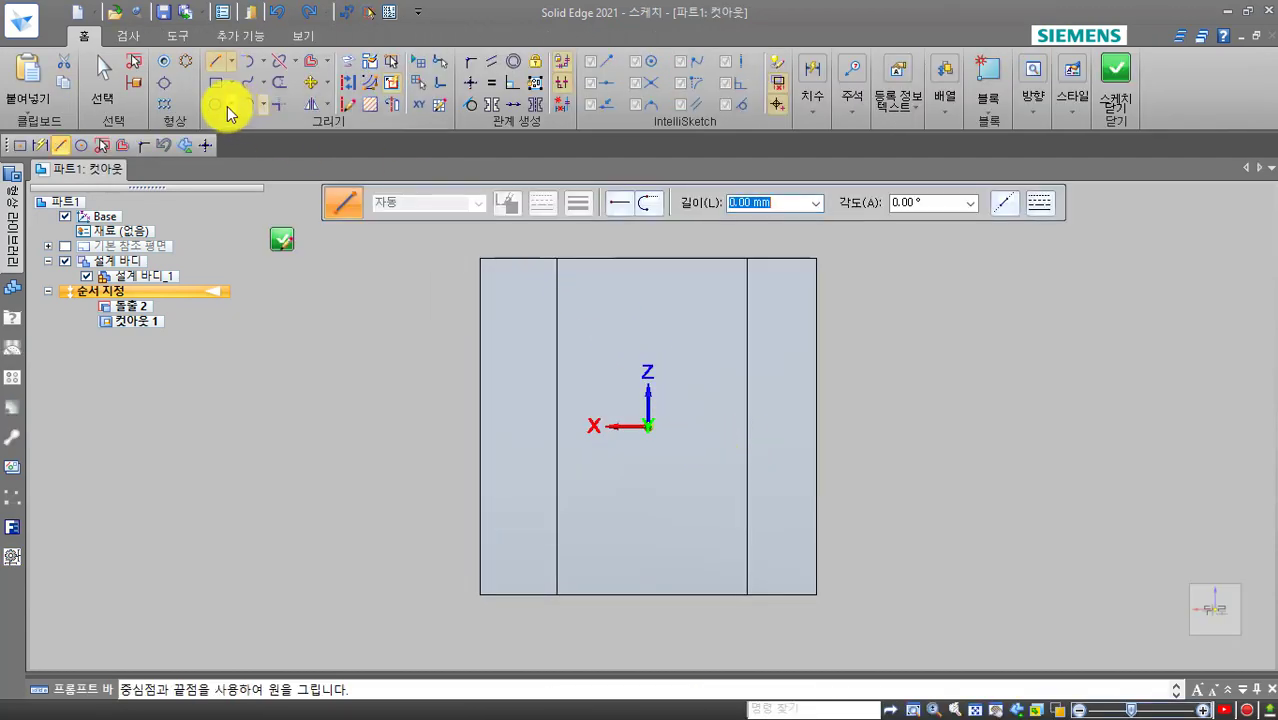
{"action": "left_click", "coordinate": [221, 105]}
{"action": "left_click", "coordinate": [647, 427]}
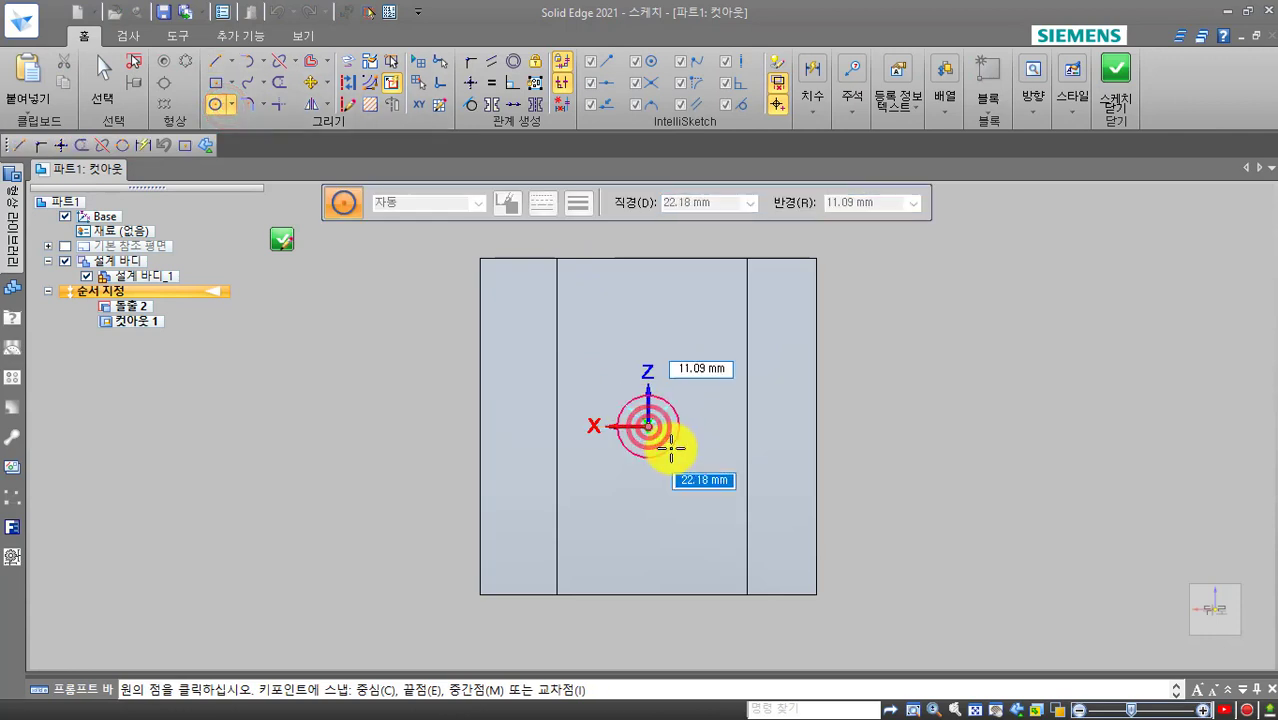
{"action": "left_click", "coordinate": [673, 450]}
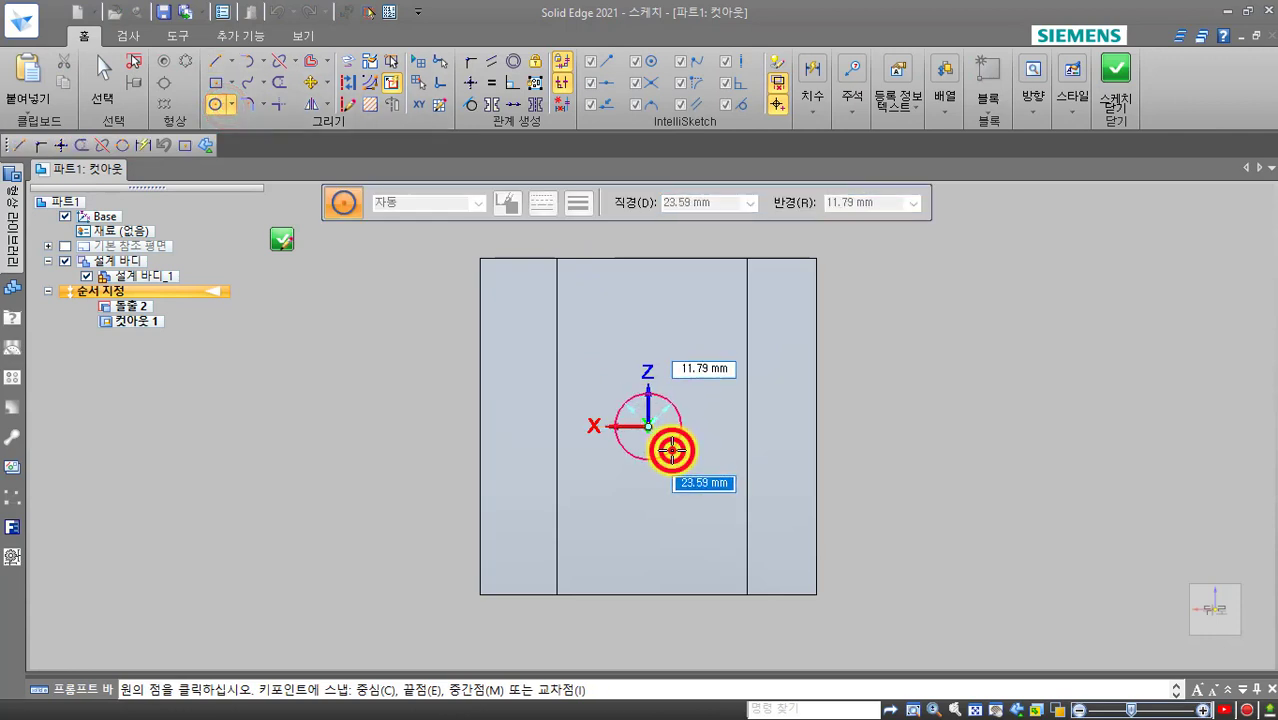
Dimension the circle's diameter, set it to 25 mm and close the cutout sketch.
{"action": "left_click", "coordinate": [804, 100]}
{"action": "left_click", "coordinate": [813, 163]}
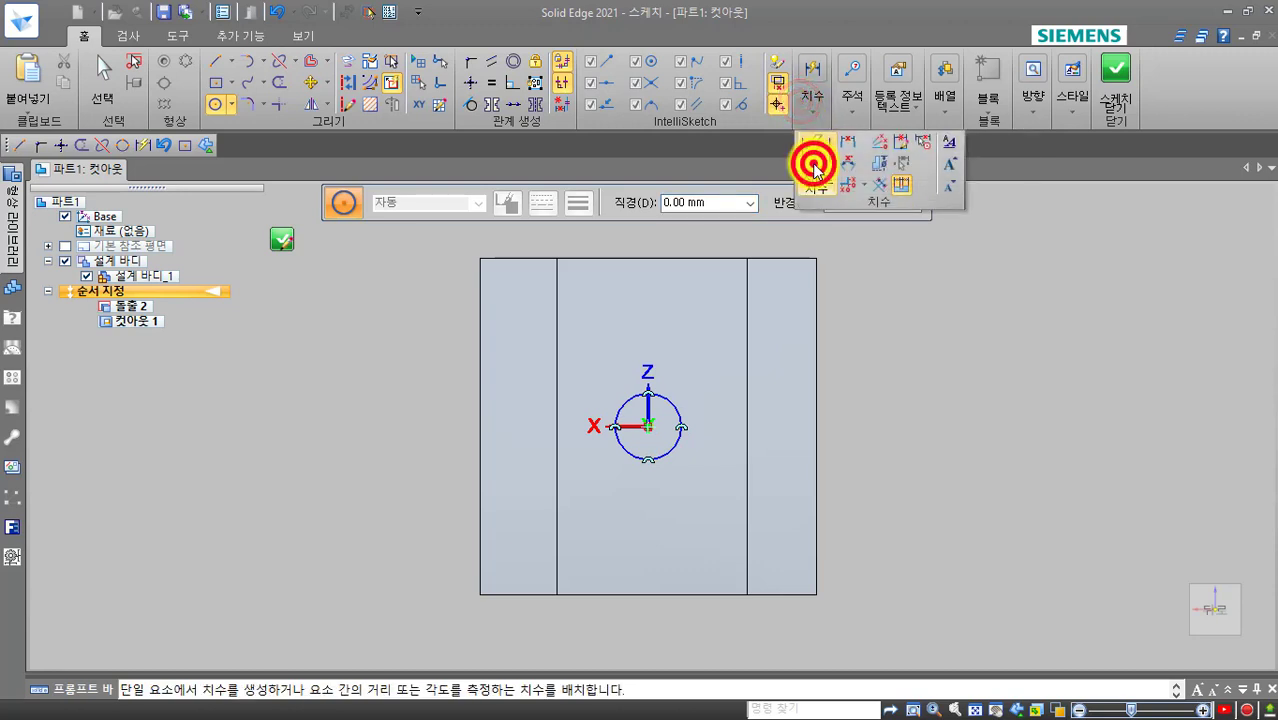
{"action": "left_click", "coordinate": [678, 404]}
{"action": "left_click", "coordinate": [745, 375]}
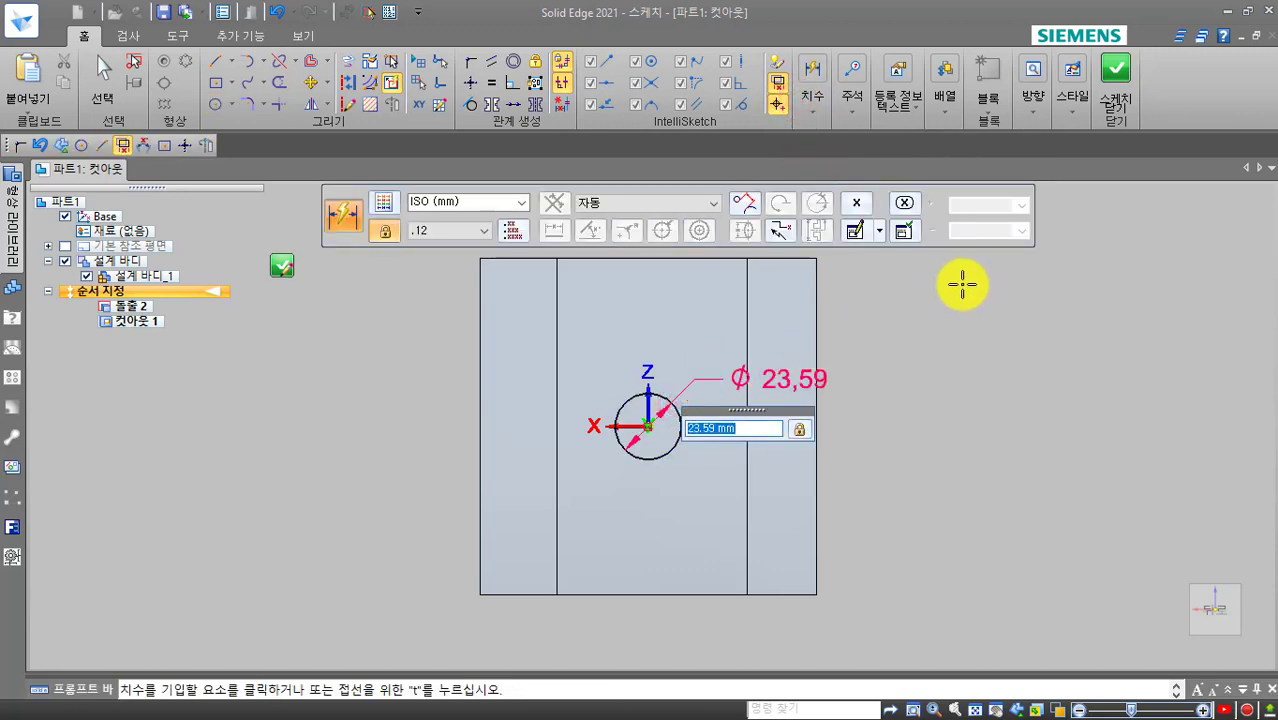
{"action": "type", "text": "25"}
{"action": "key", "text": "Return"}
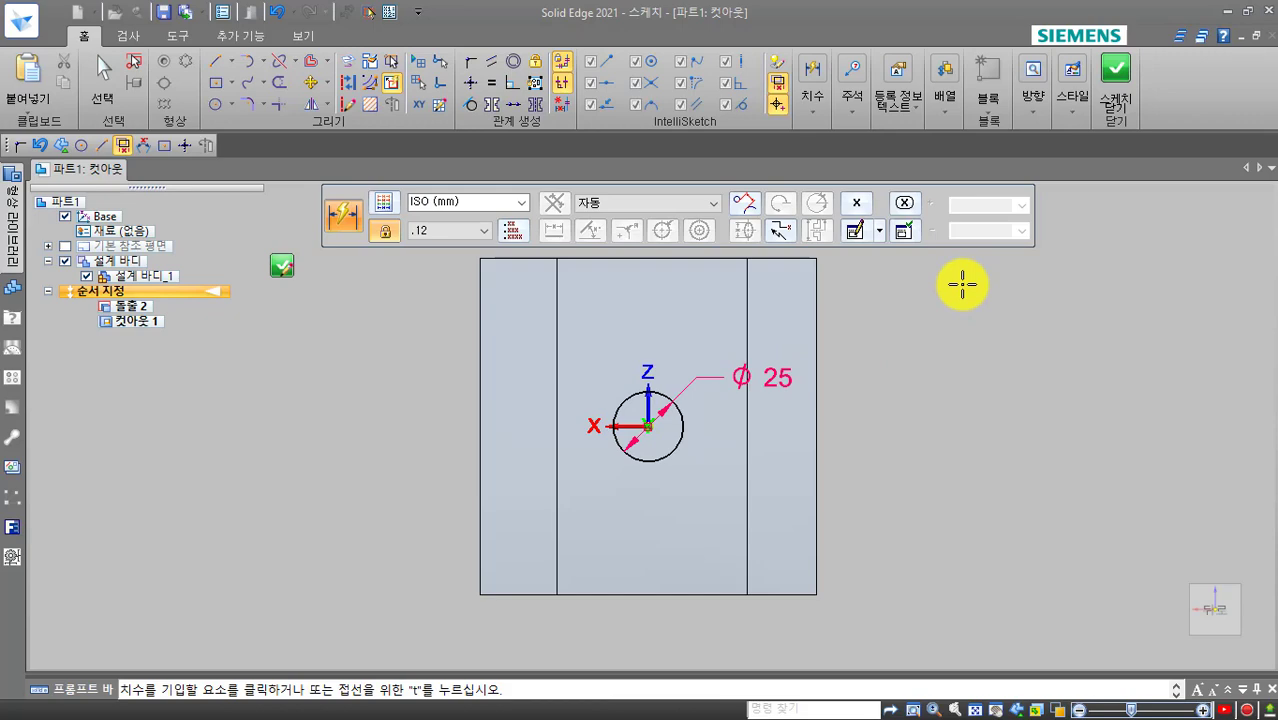
{"action": "left_click", "coordinate": [1125, 106]}
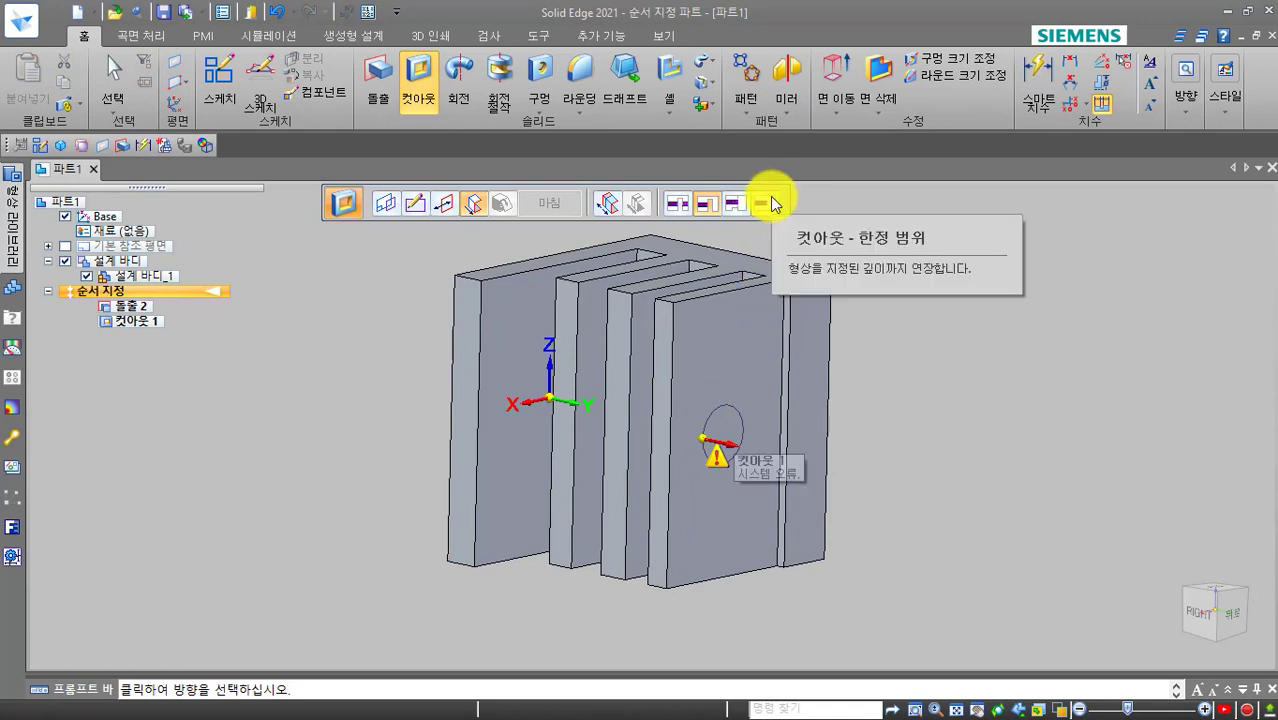
Try a finite extent for the circular cutout.
{"action": "left_click", "coordinate": [762, 210]}
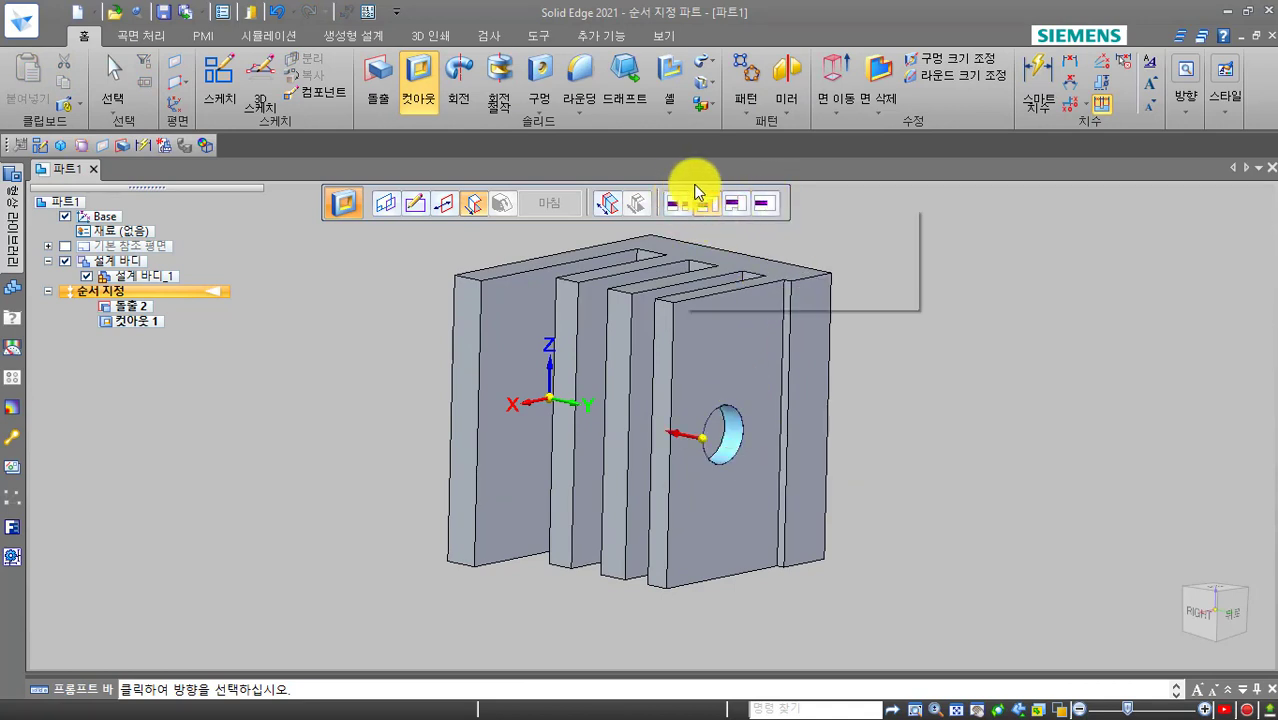
{"action": "left_click", "coordinate": [765, 203]}
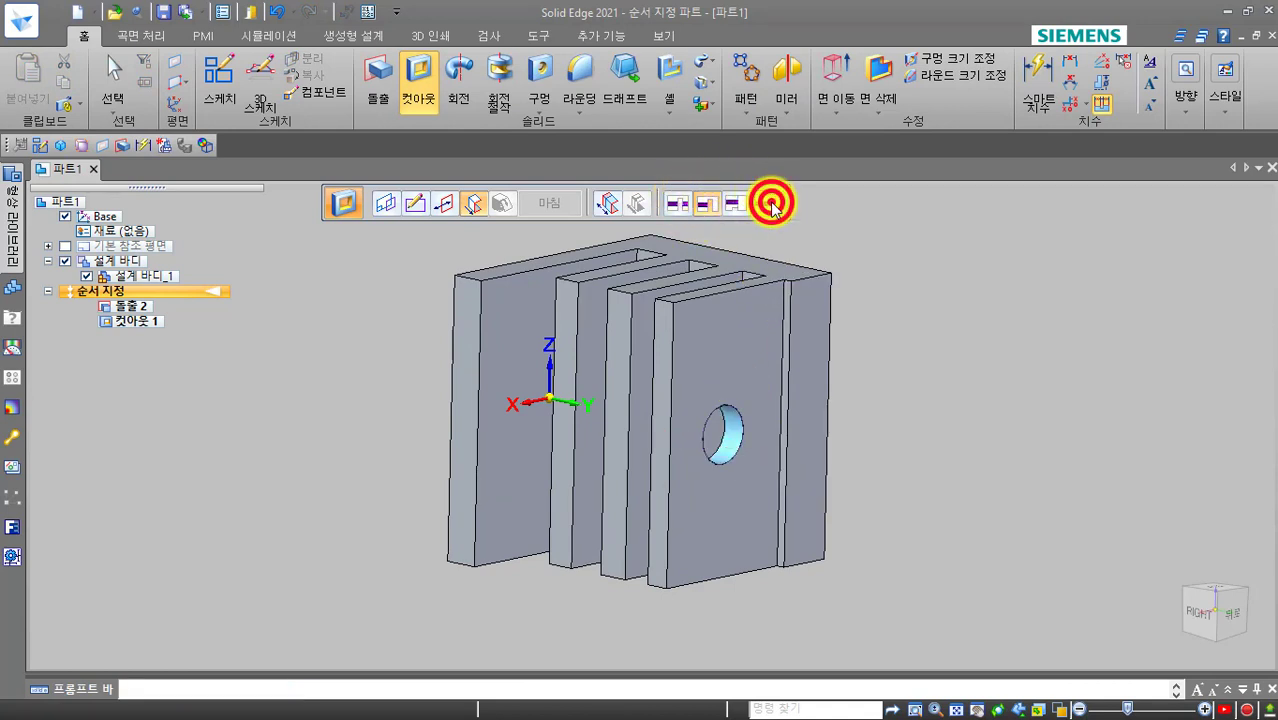
{"action": "mouse_move", "coordinate": [638, 375]}
{"action": "middle_mouse_down"}
{"action": "mouse_move", "coordinate": [528, 374]}
{"action": "mouse_move", "coordinate": [638, 377]}
{"action": "middle_mouse_up"}
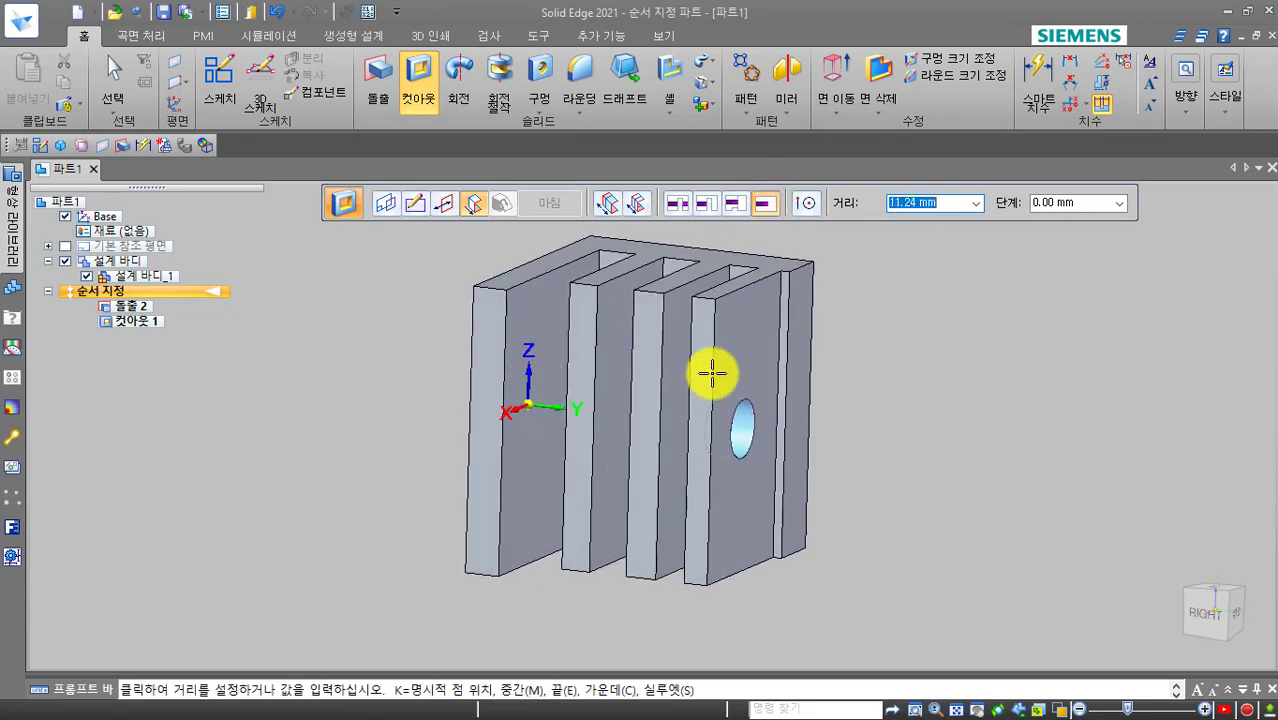
Set the circular cutout's extent to From/To, between the positive Y and negative Y faces of the second fin from the negative Y end.
{"action": "left_click", "coordinate": [735, 205]}
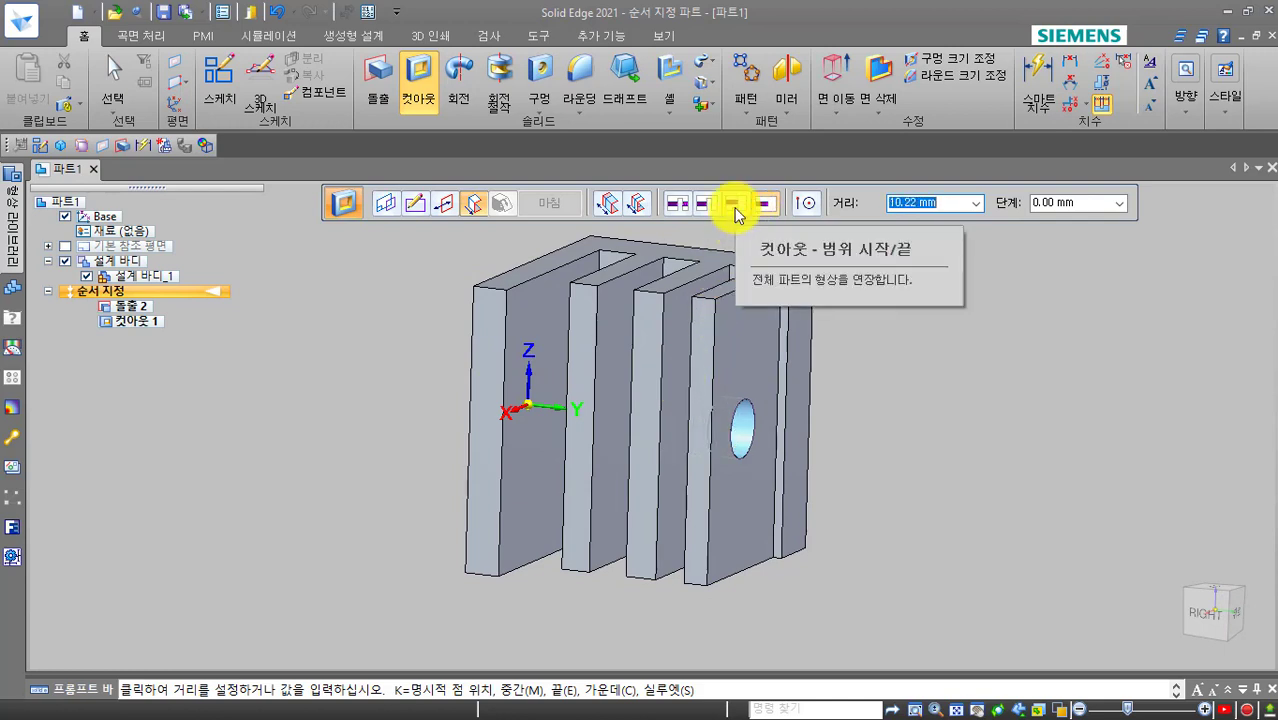
{"action": "left_click", "coordinate": [735, 206]}
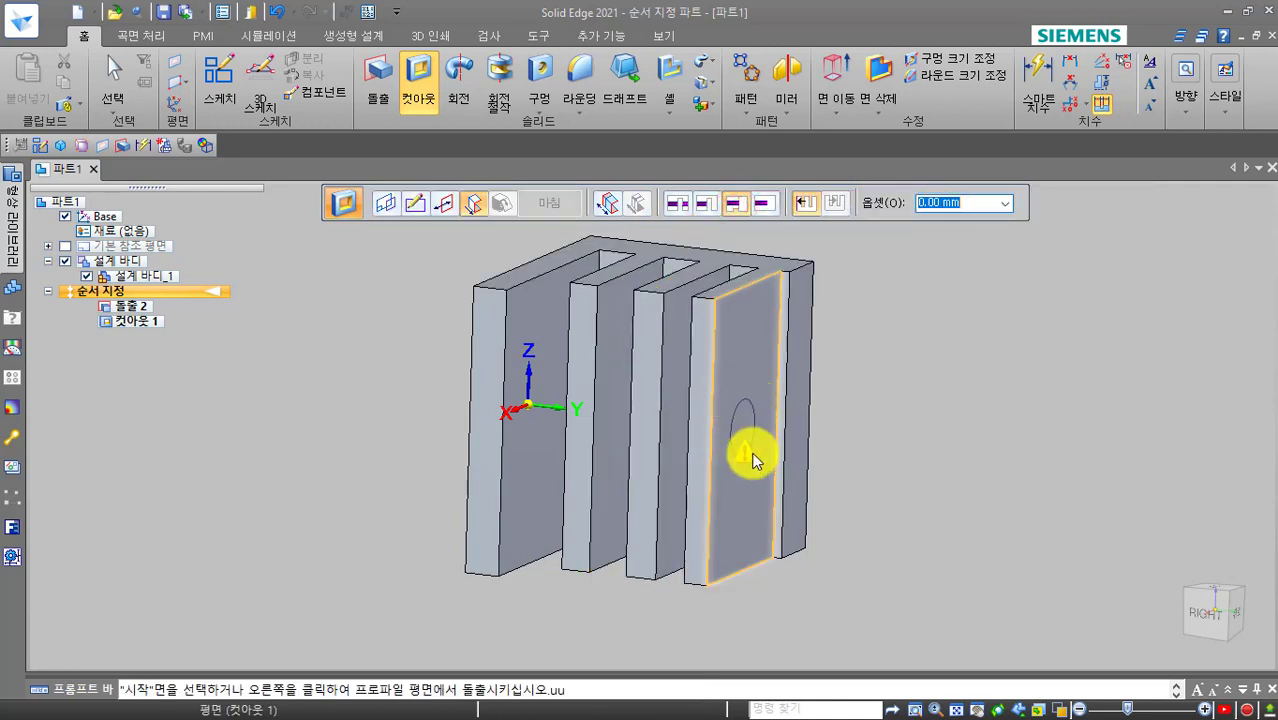
{"action": "left_click", "coordinate": [616, 410]}
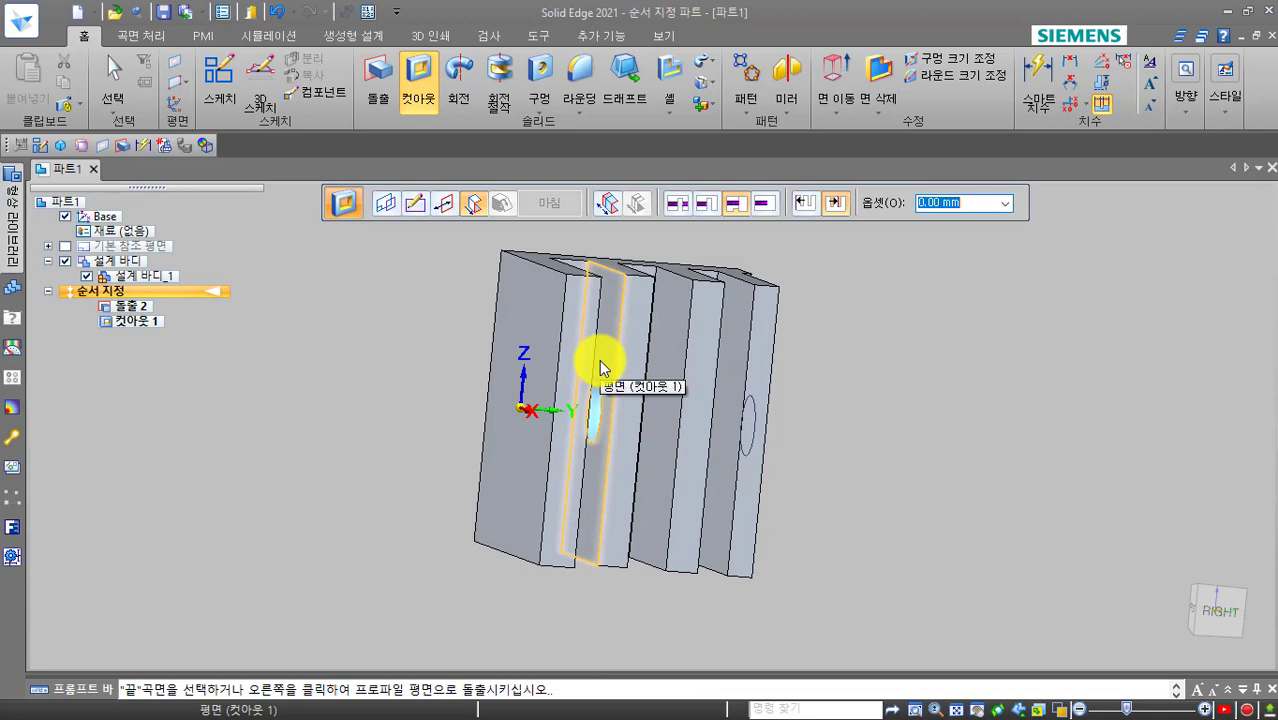
{"action": "left_click", "coordinate": [600, 367]}
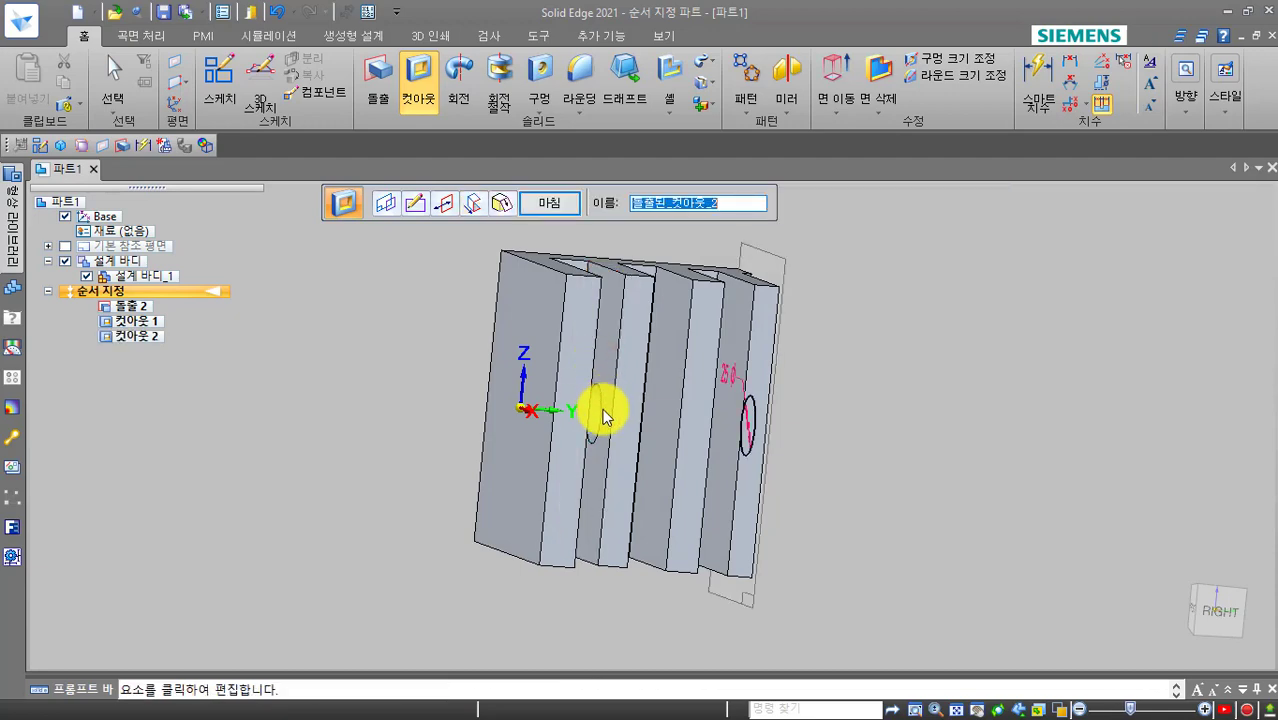
{"action": "middle_click_drag", "start_coordinate": [603, 386], "coordinate": [735, 422]}
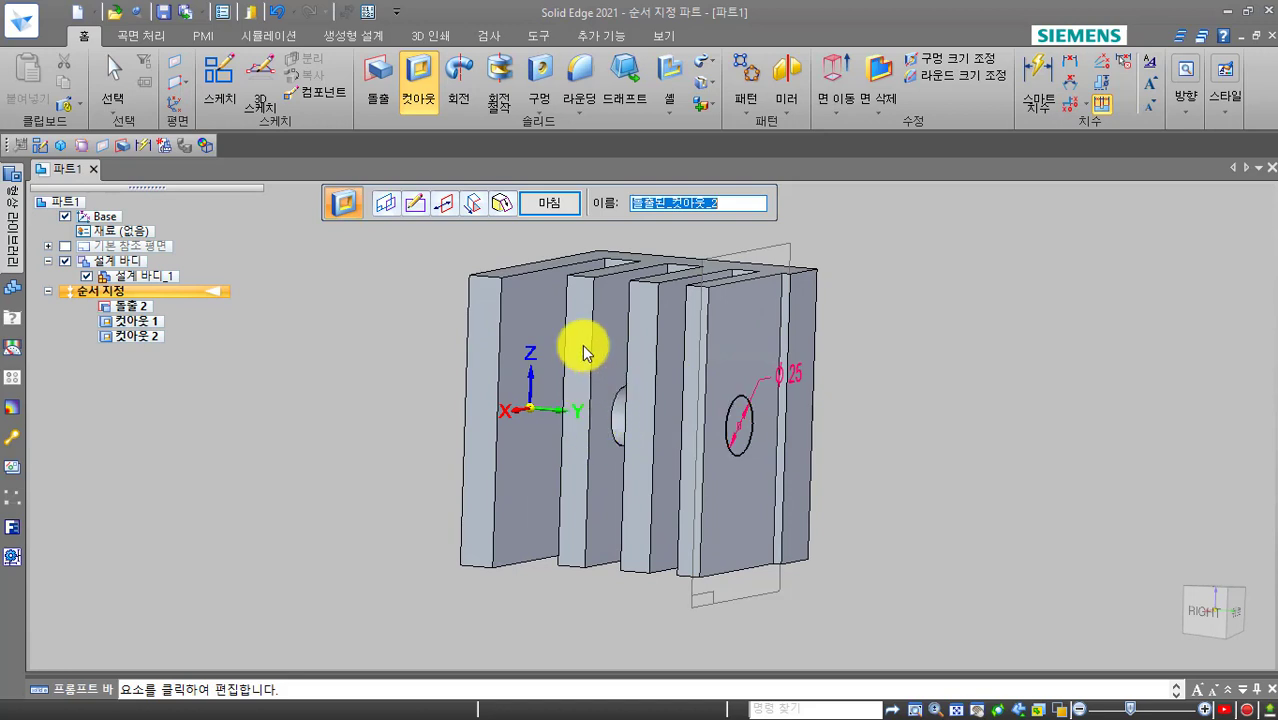
Change the circular cutout's extent to Through All toward negative Y, finish the feature and leave the Cutout command.
{"action": "left_click", "coordinate": [466, 212]}
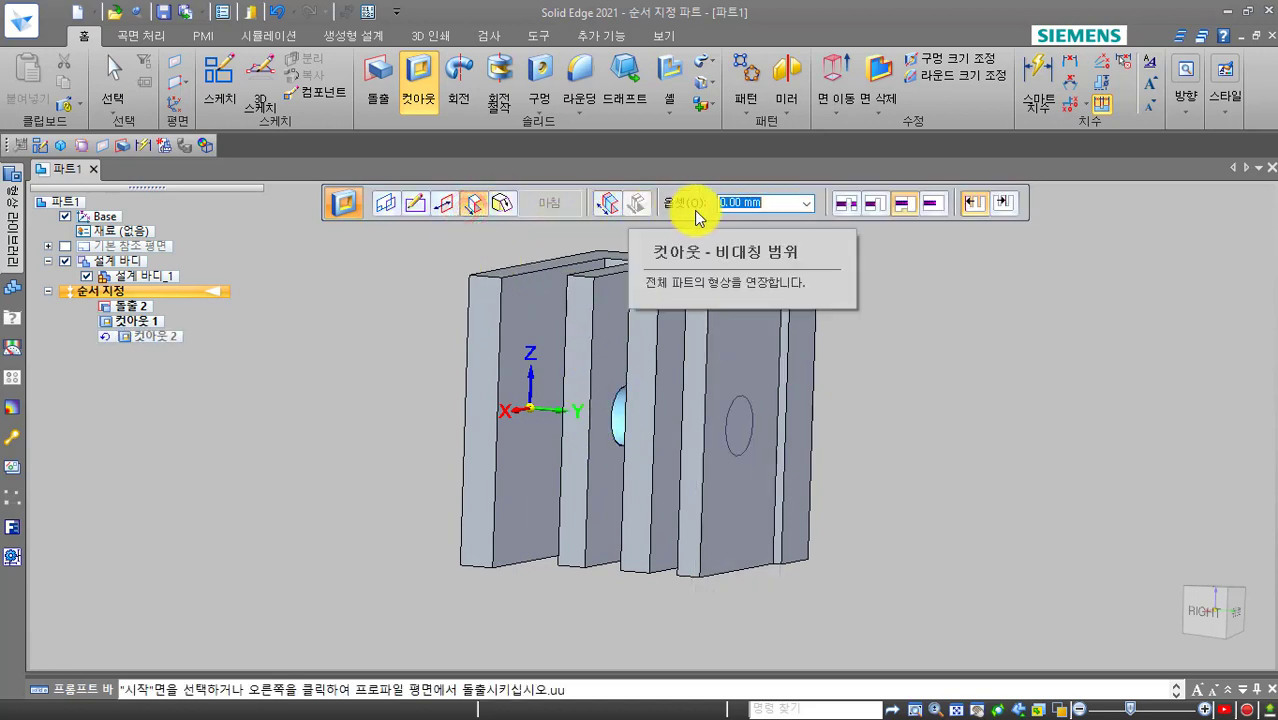
{"action": "left_click", "coordinate": [876, 206]}
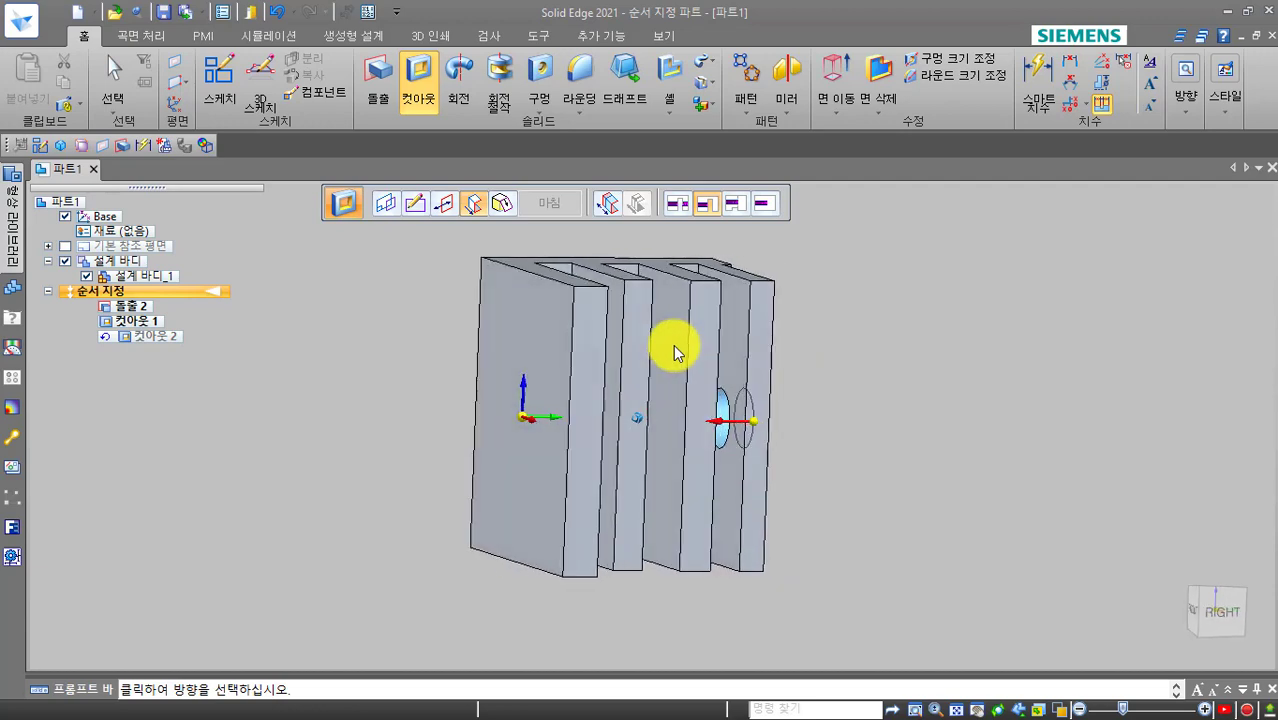
{"action": "left_click", "coordinate": [683, 205]}
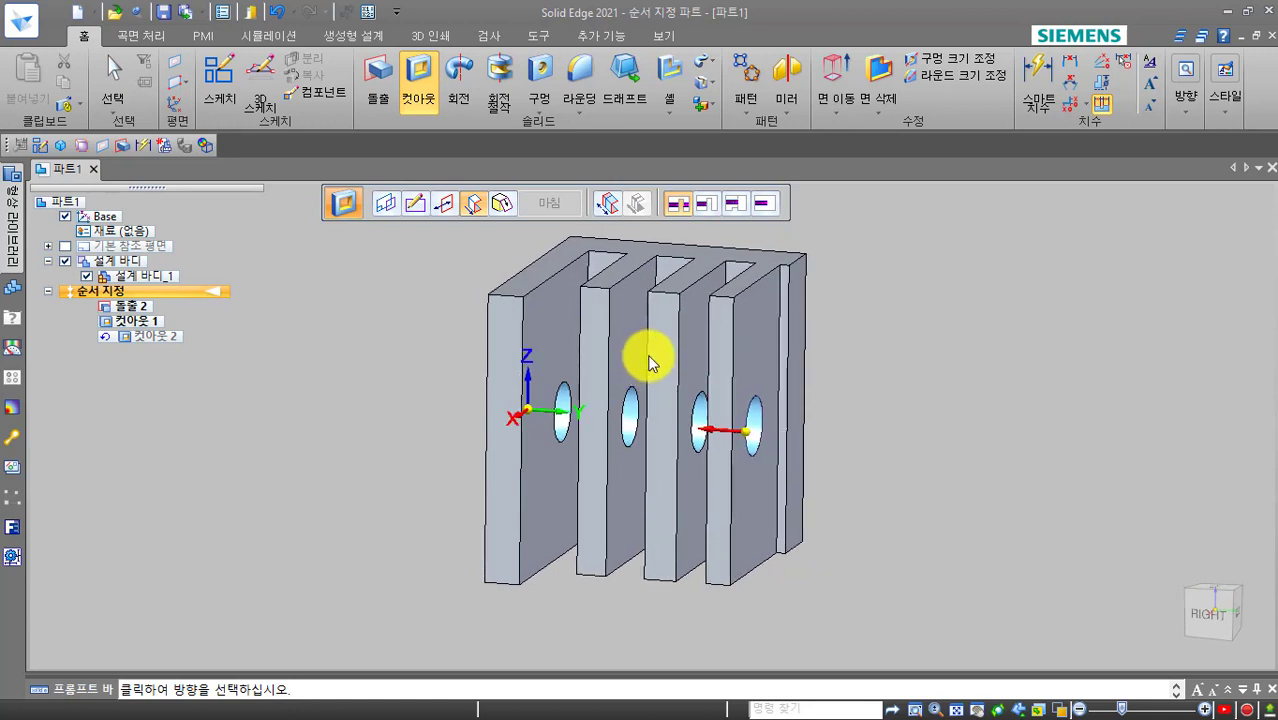
{"action": "left_click", "coordinate": [648, 362]}
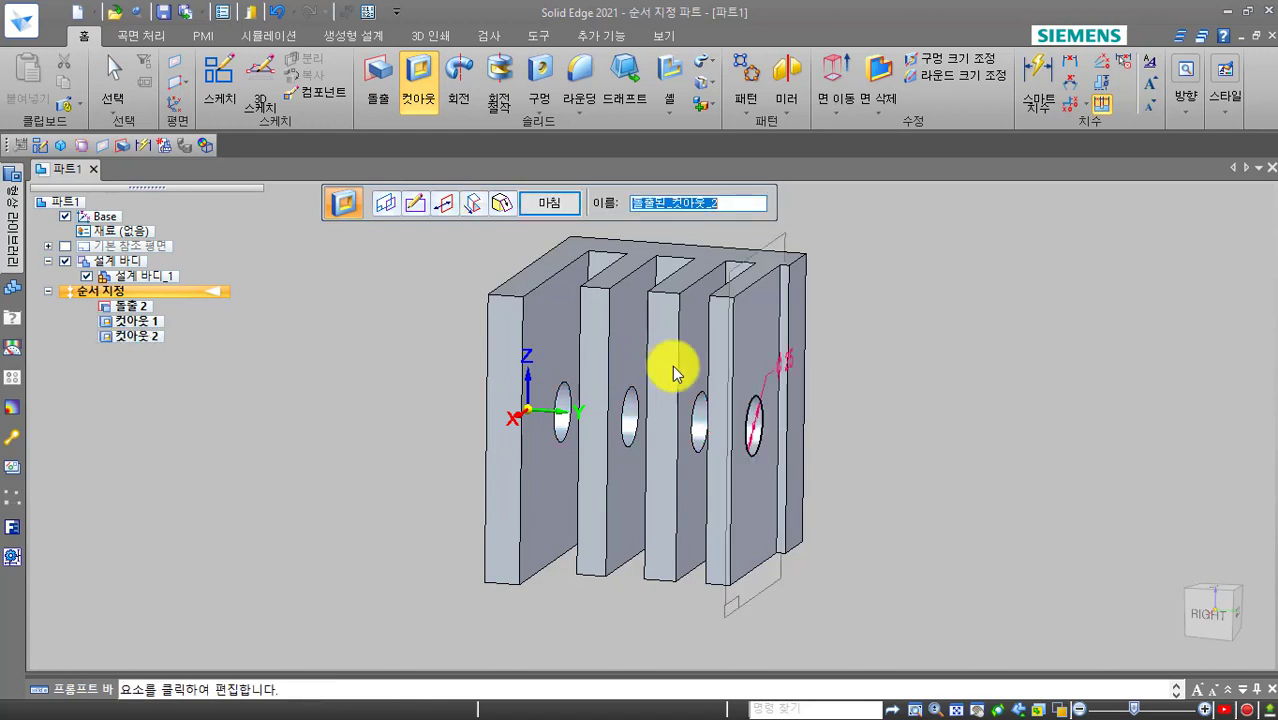
{"action": "right_click", "coordinate": [860, 335]}
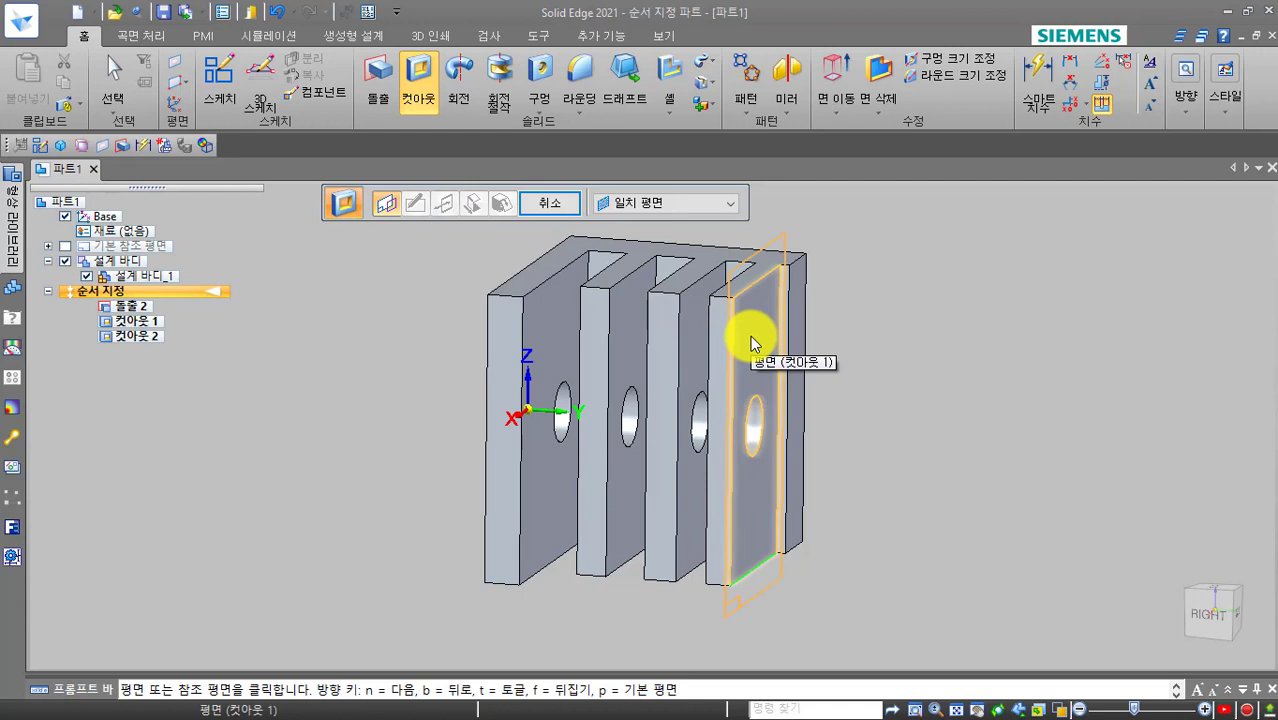
{"action": "key", "text": "Escape"}
Reopen the circular cutout's definition, choose the inside of the circle as the side to remove, finish the edit and clear the selection.
{"action": "left_click", "coordinate": [751, 409]}
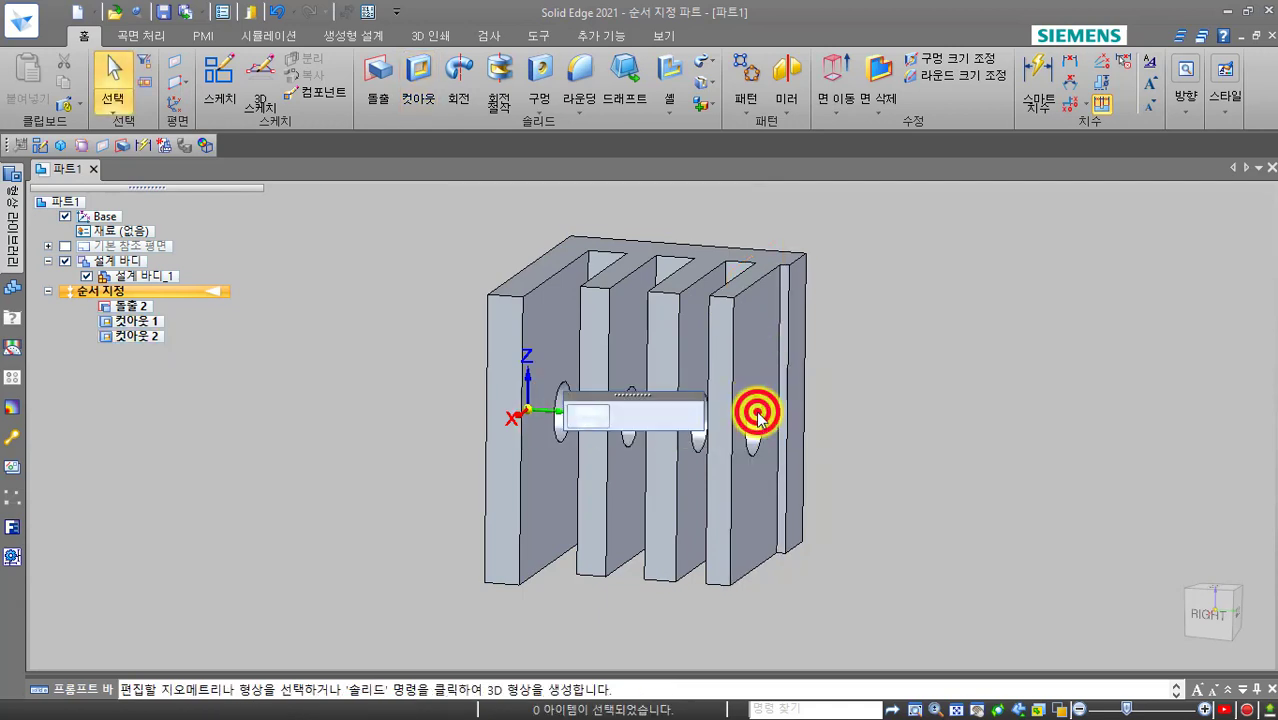
{"action": "left_click", "coordinate": [595, 424]}
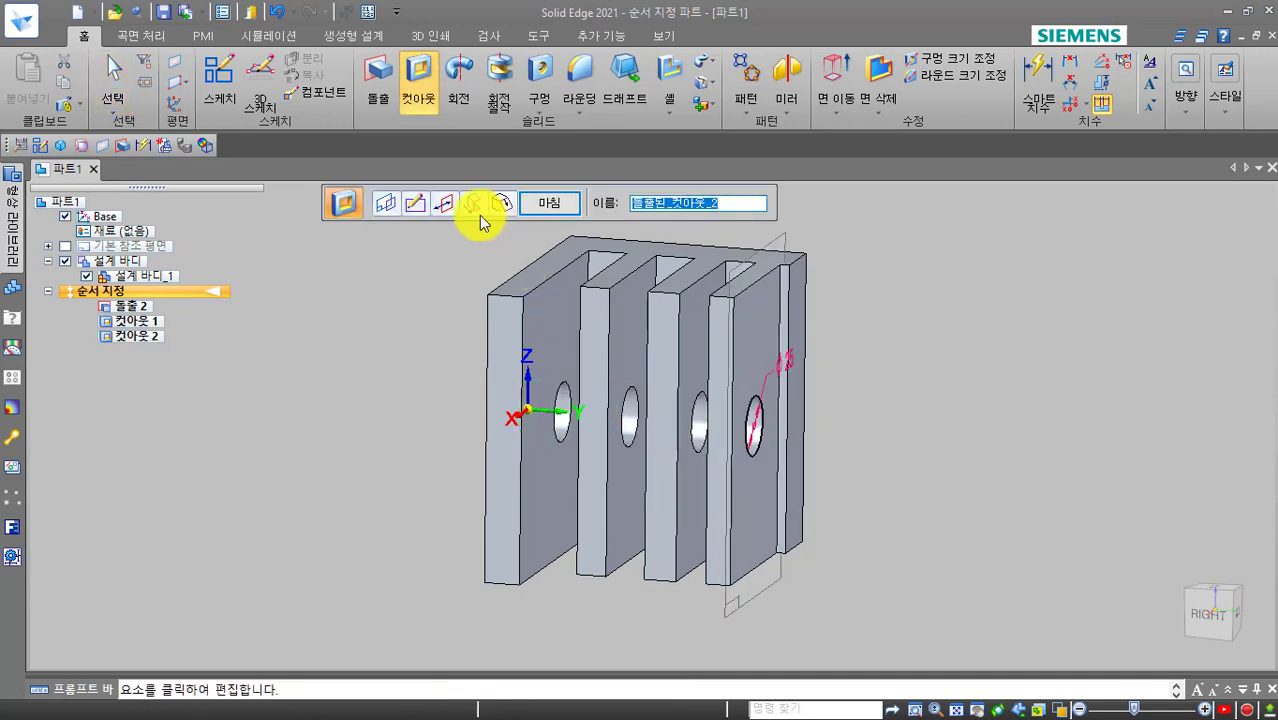
{"action": "left_click", "coordinate": [446, 208]}
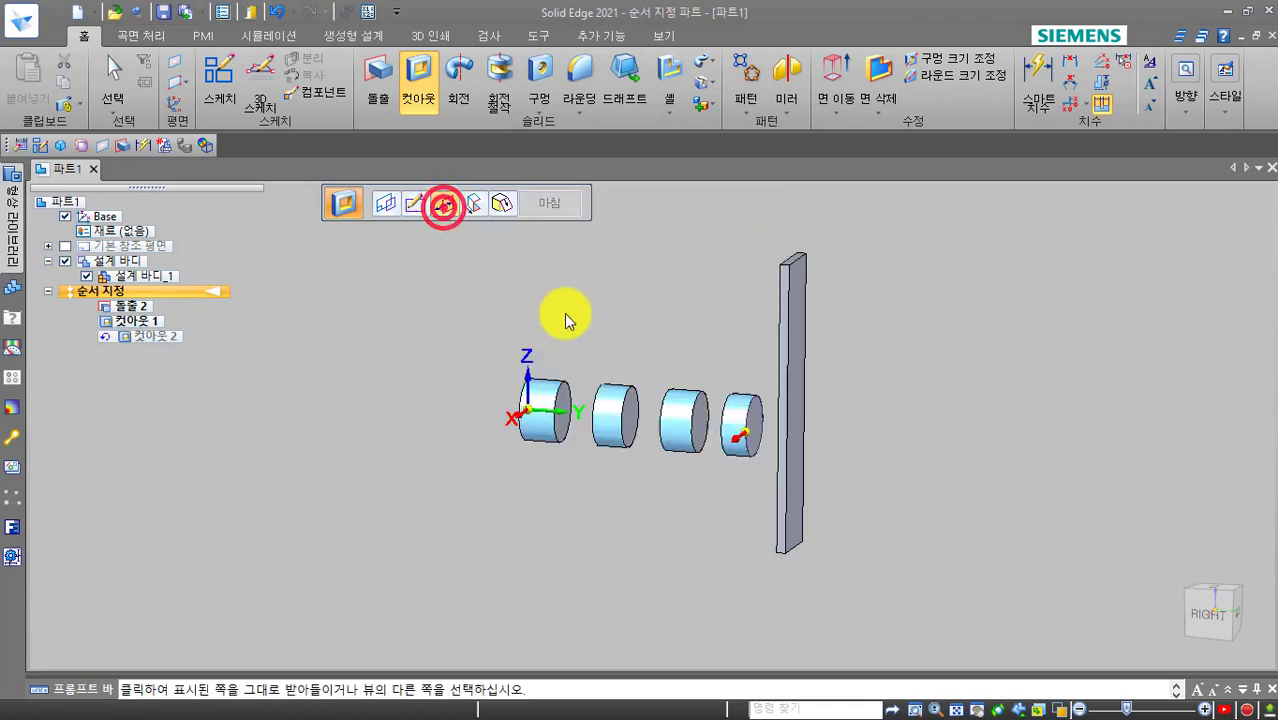
{"action": "middle_click_drag", "start_coordinate": [718, 458], "coordinate": [671, 465]}
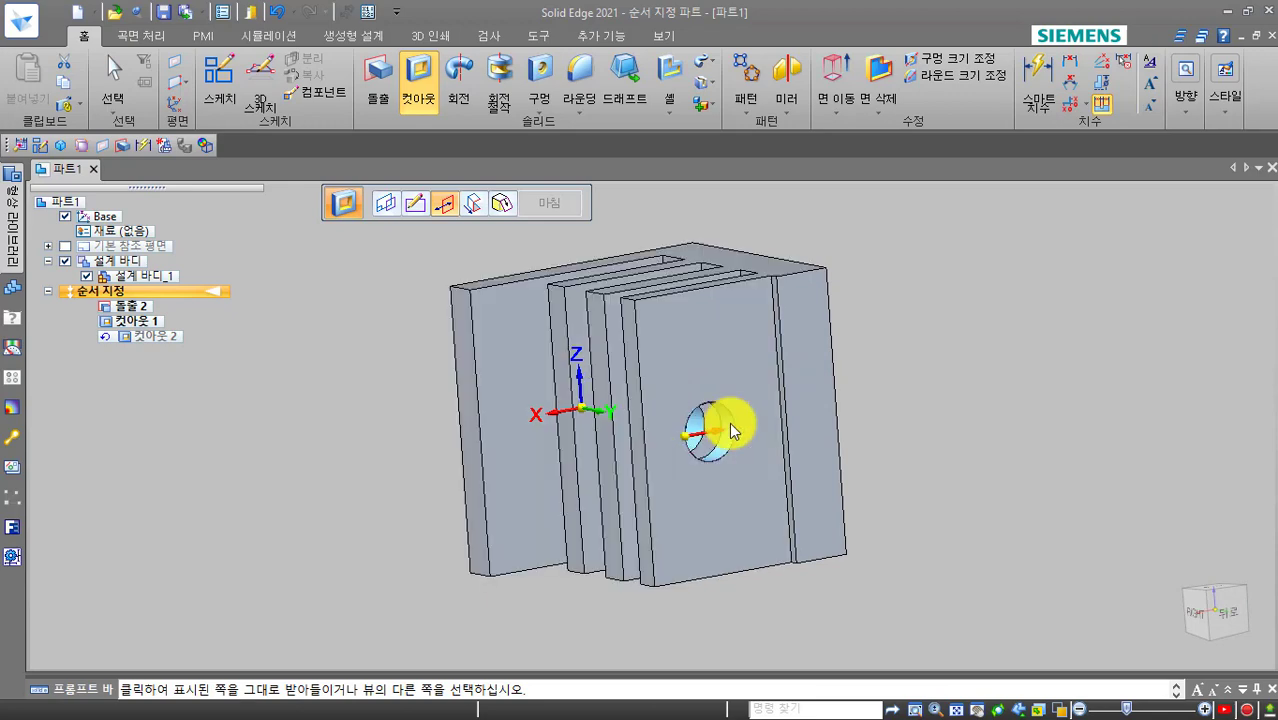
{"action": "left_click", "coordinate": [731, 424]}
{"action": "middle_click_drag", "start_coordinate": [728, 422], "coordinate": [790, 408]}
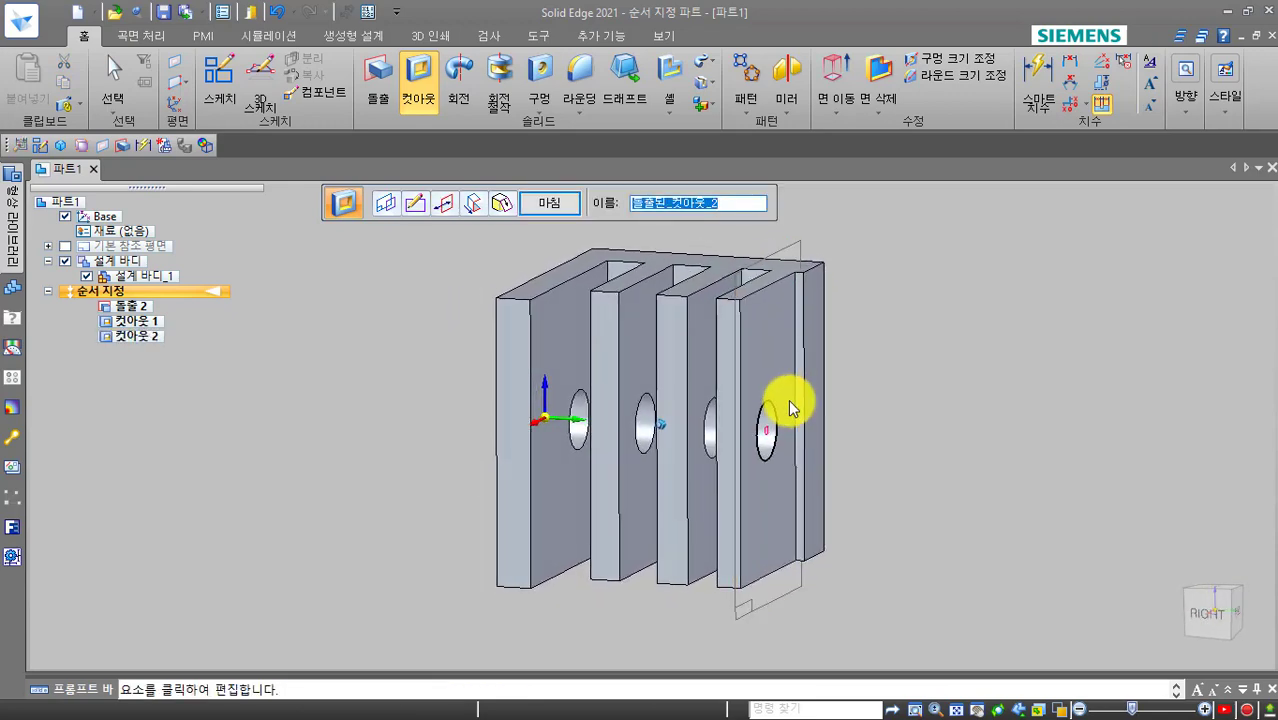
{"action": "right_click", "coordinate": [789, 404]}
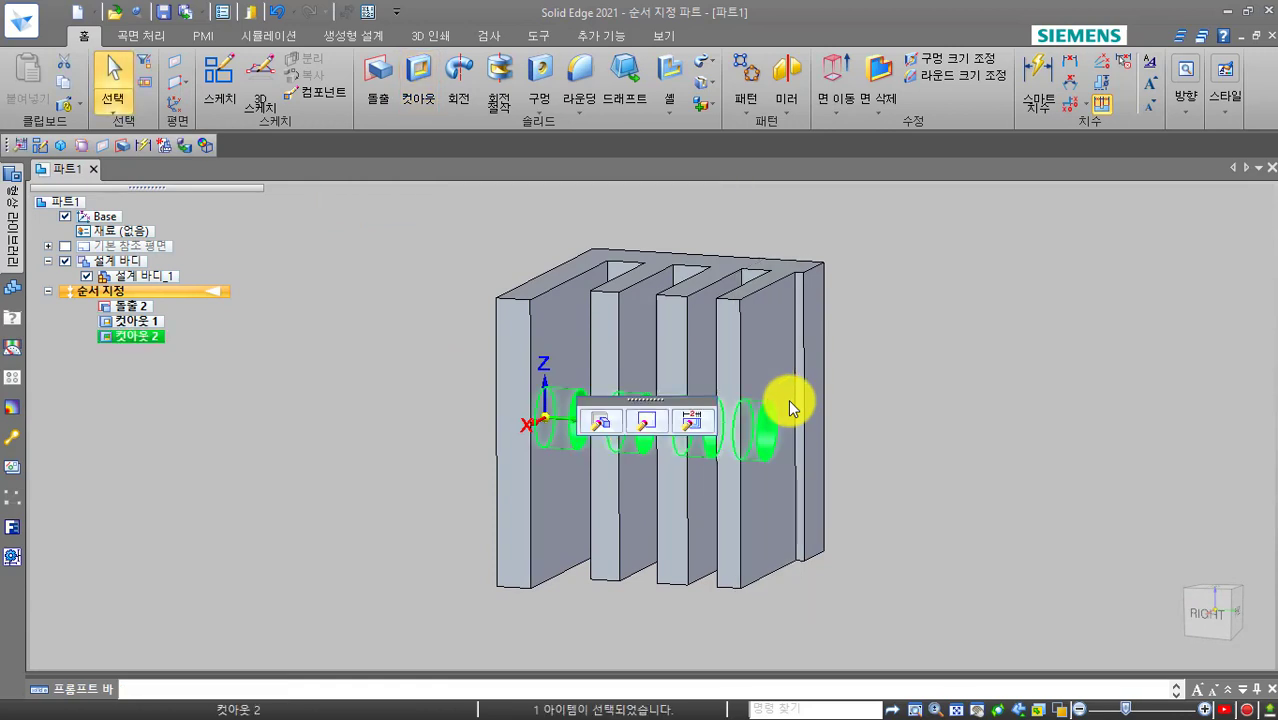
{"action": "left_click", "coordinate": [948, 343]}
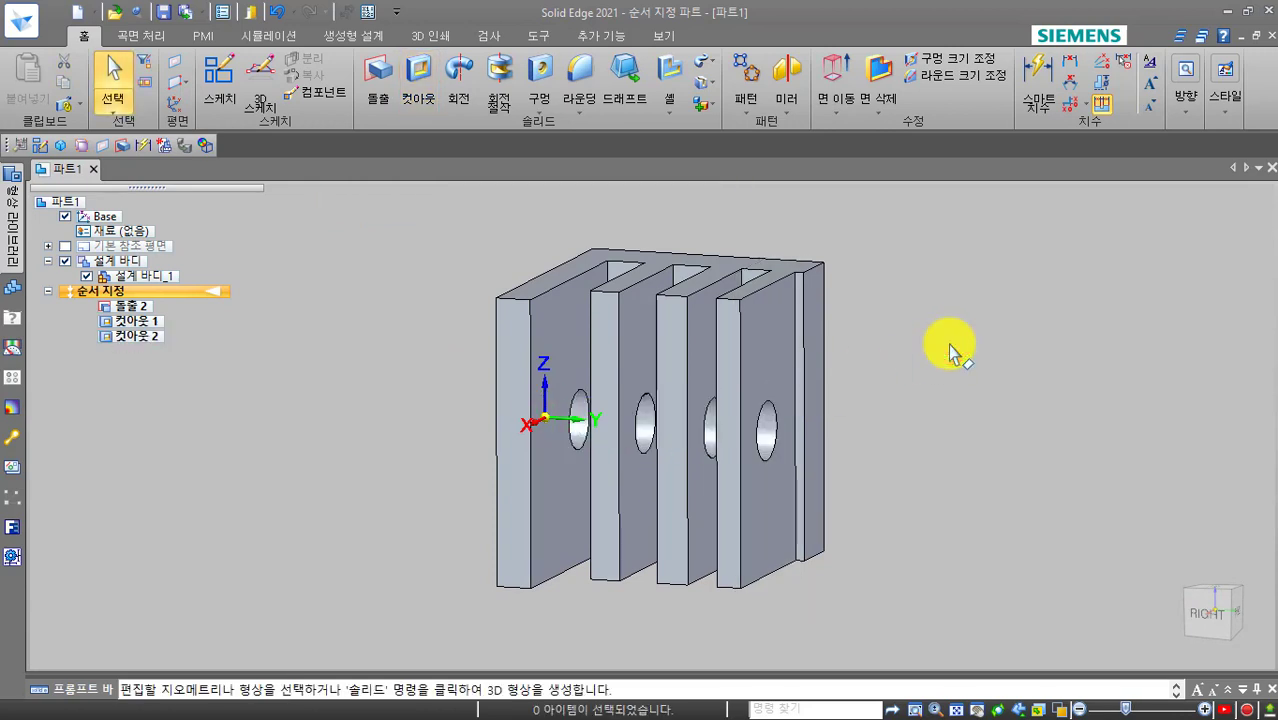